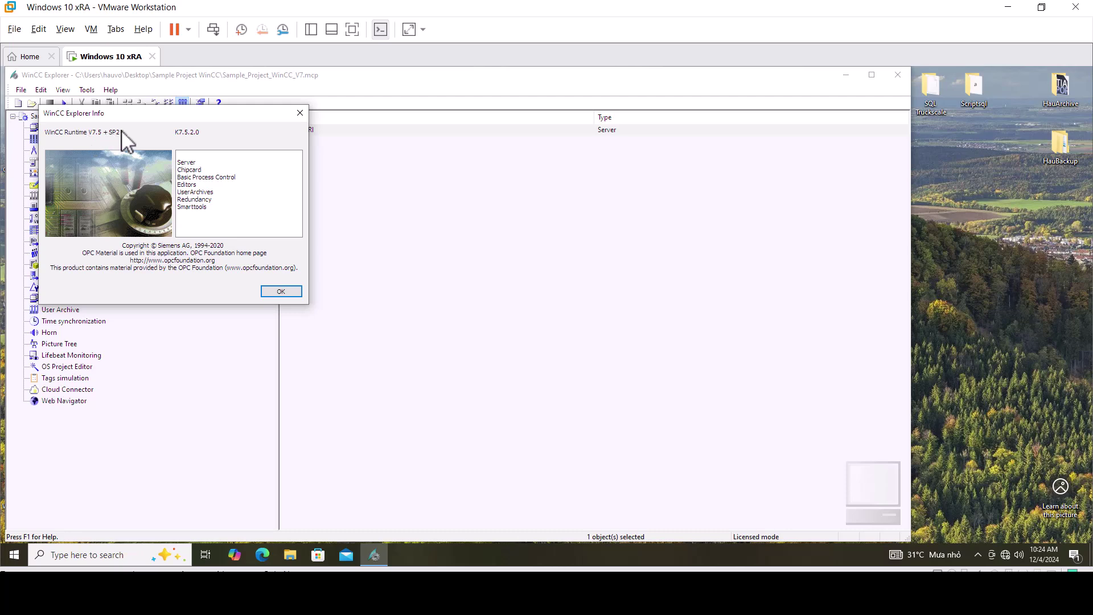
# - Dismiss the WinCC Explorer V7.5 SP2 version info and bring up File Explorer
pyautogui.click(300, 113)
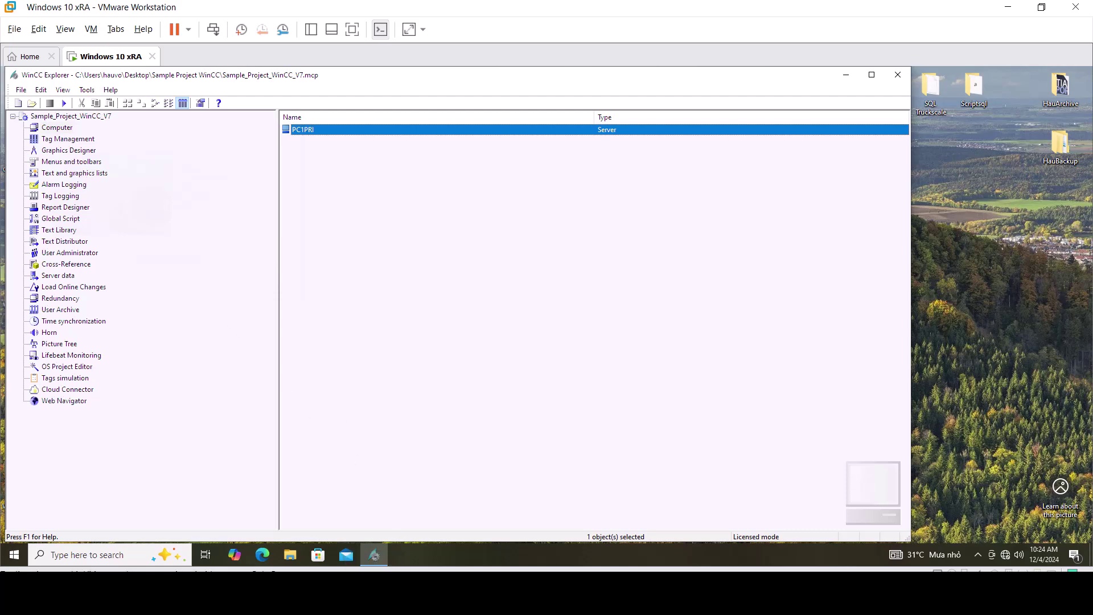
pyautogui.click(373, 571)
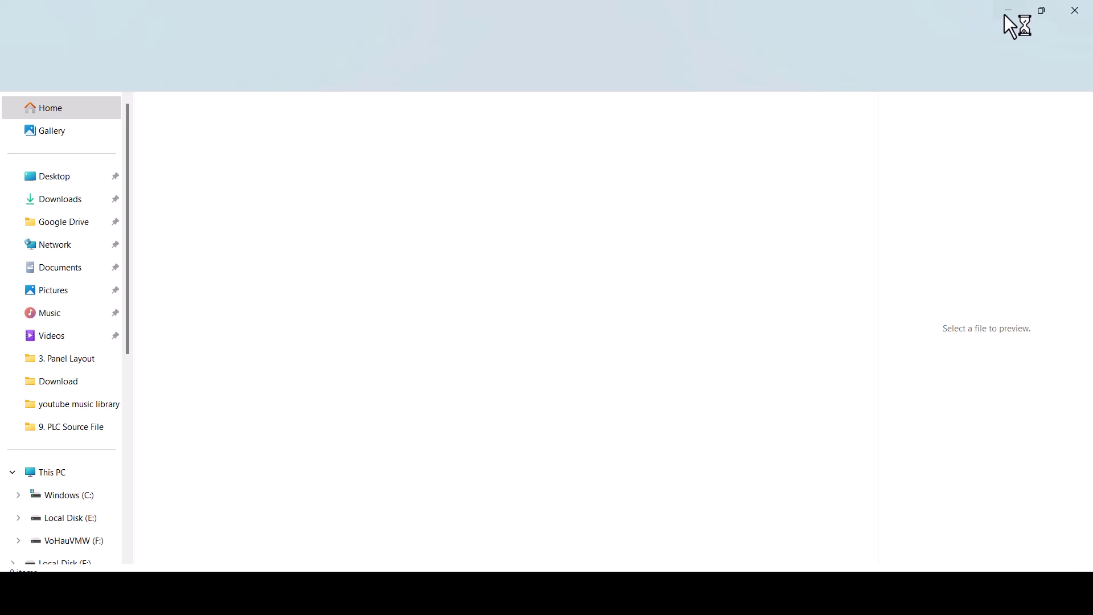
# - Close File Explorer and return to WinCC Explorer's Sample_Project_WinCC_V7 project in the VM
pyautogui.moveTo(490, 532)
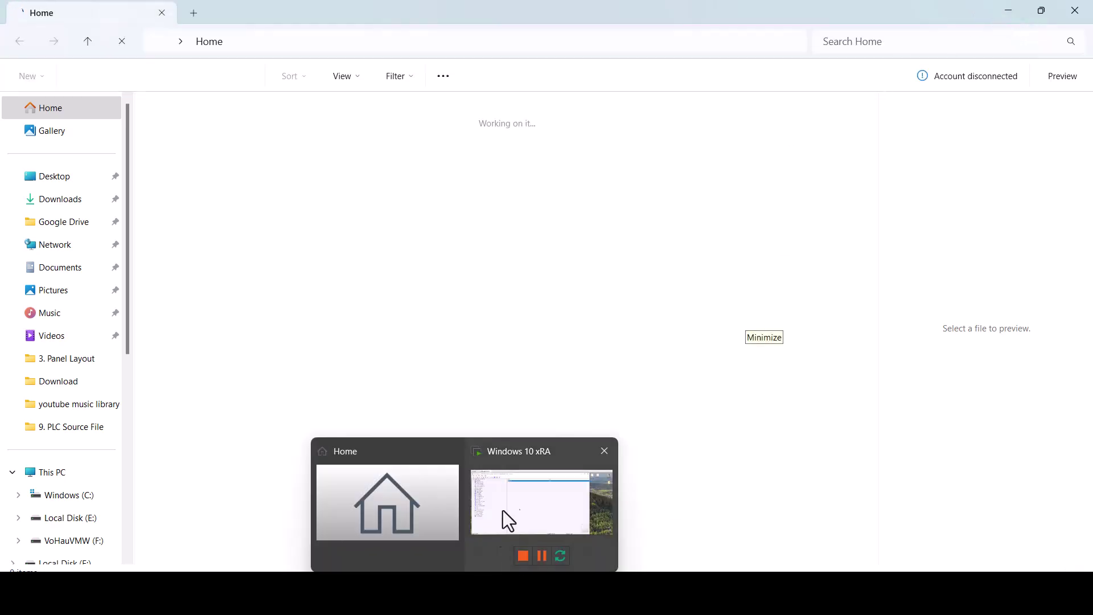
pyautogui.click(526, 493)
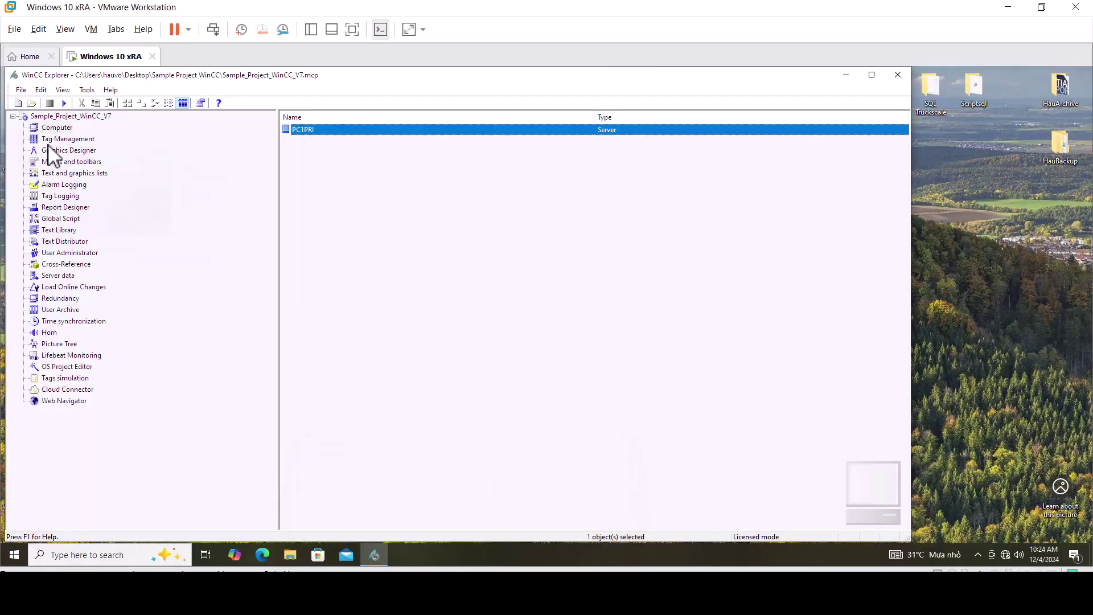
pyautogui.hotkey('alt', 'Tab')
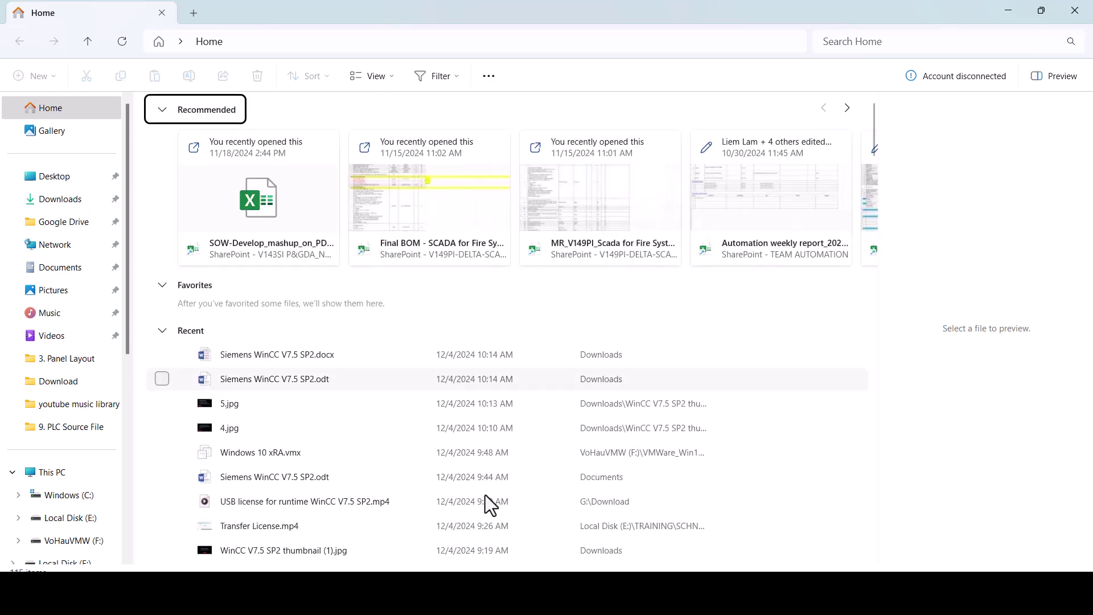
pyautogui.click(1075, 10)
pyautogui.click(72, 130)
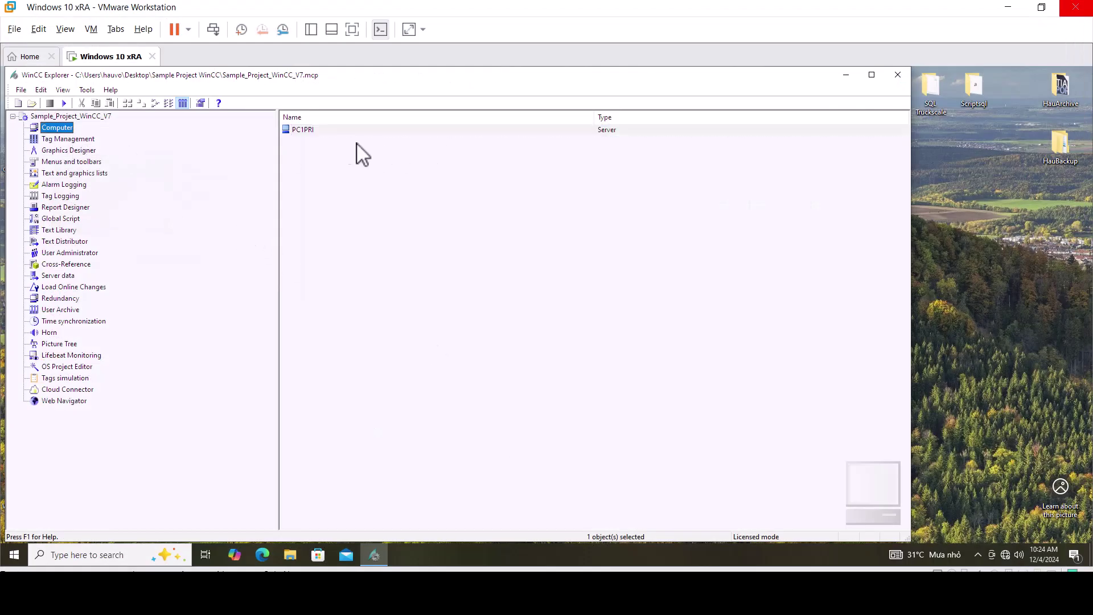
# - Confirm PC1PRI is configured as Server in its Computer properties, then launch Tag Management
pyautogui.doubleClick(324, 131)
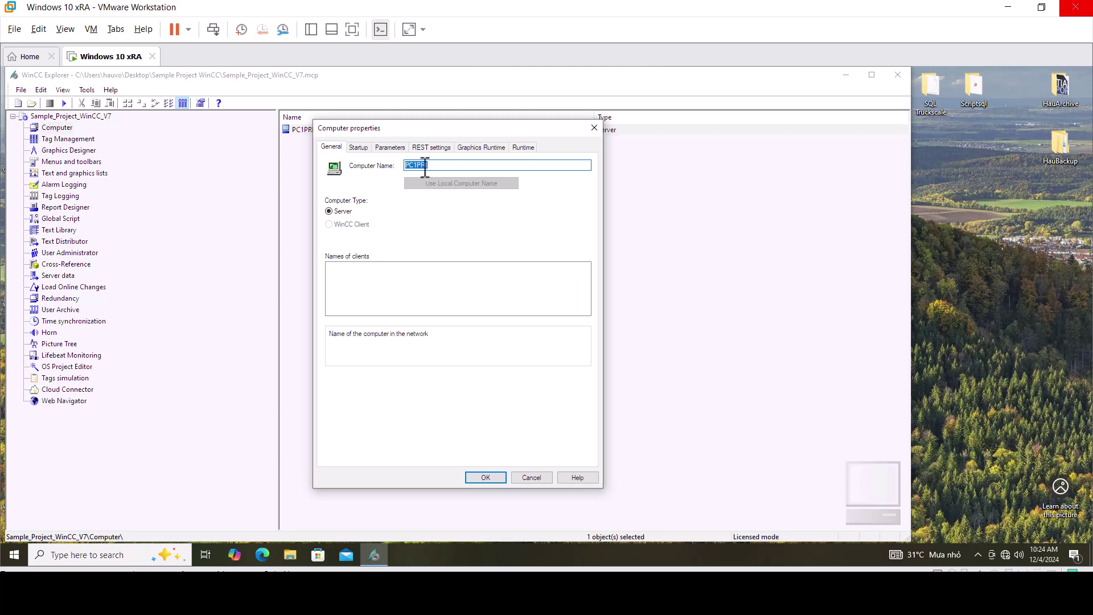
pyautogui.click(354, 212)
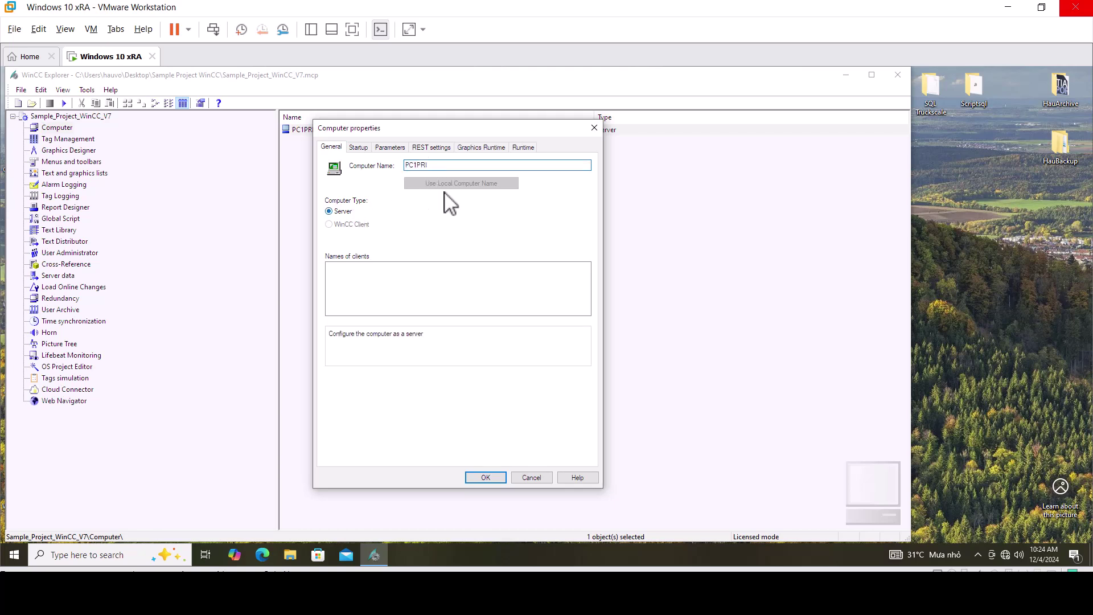
pyautogui.click(594, 128)
pyautogui.click(55, 139)
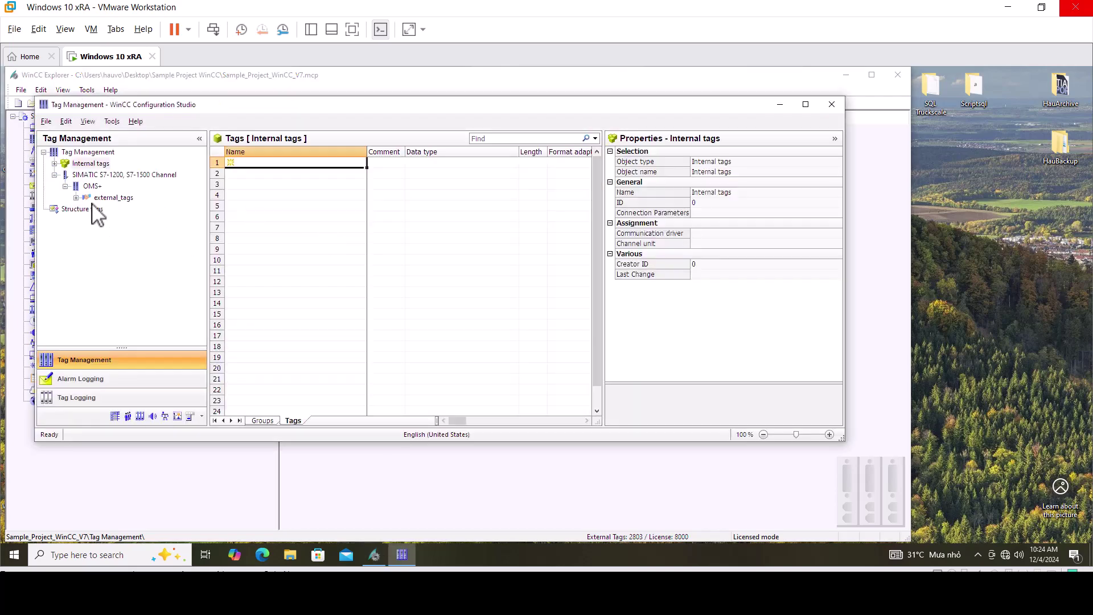
# - Enlarge the window and expand external_tags to list the S7-1200, S7-1500 Channel's 2803 tags
pyautogui.click(75, 197)
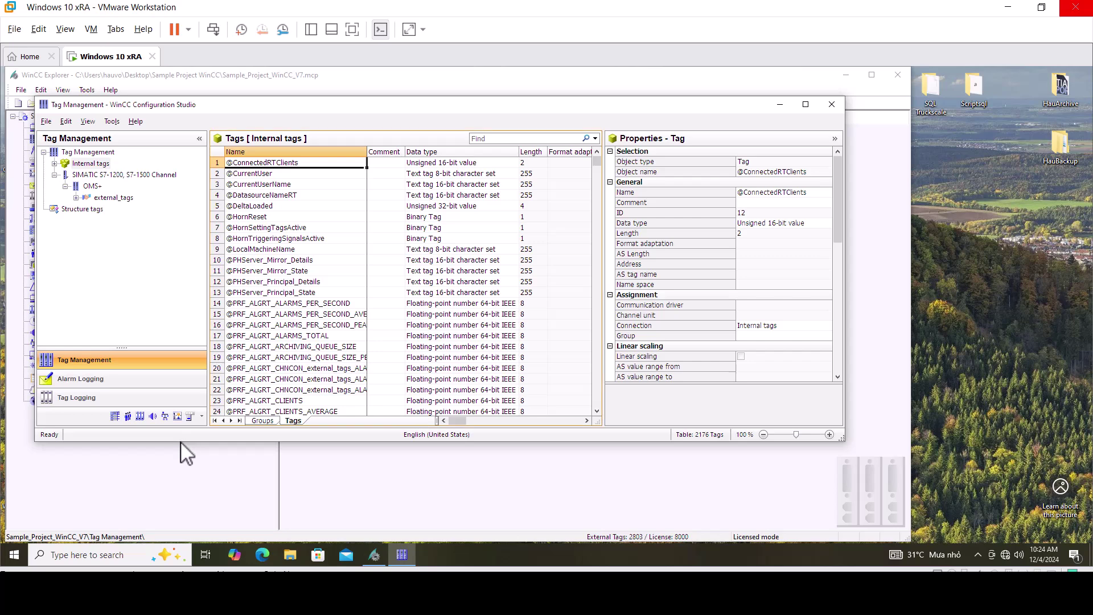
pyautogui.moveTo(190, 442); pyautogui.dragTo(191, 520)
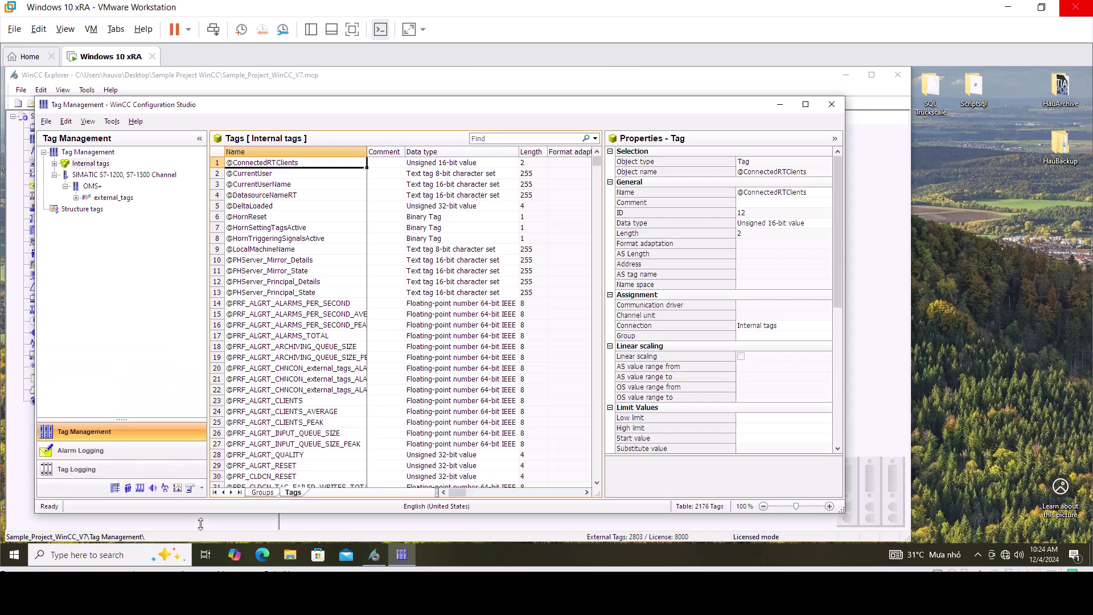
pyautogui.click(76, 197)
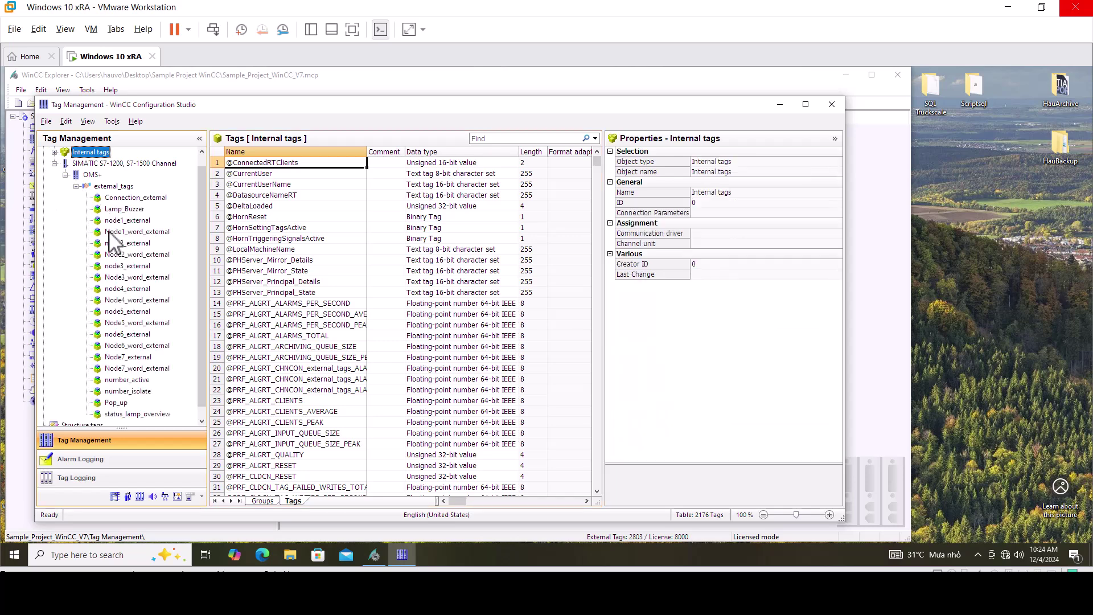
pyautogui.scroll(1, 111, 239)
pyautogui.doubleClick(100, 177)
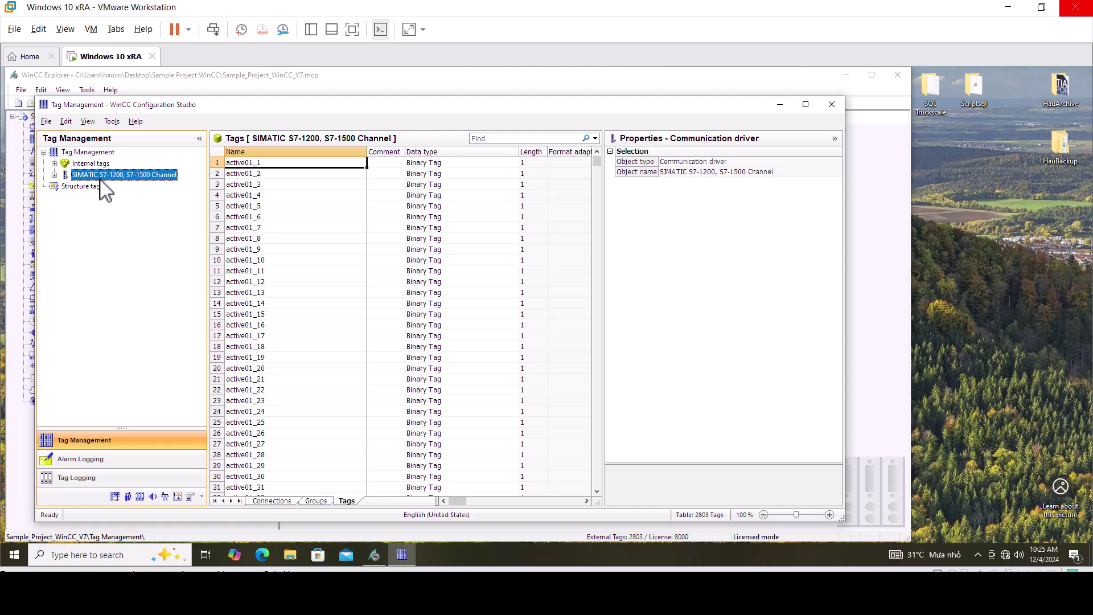
# - Expand the channel and inspect its object type and name in the widened Properties pane
pyautogui.click(54, 175)
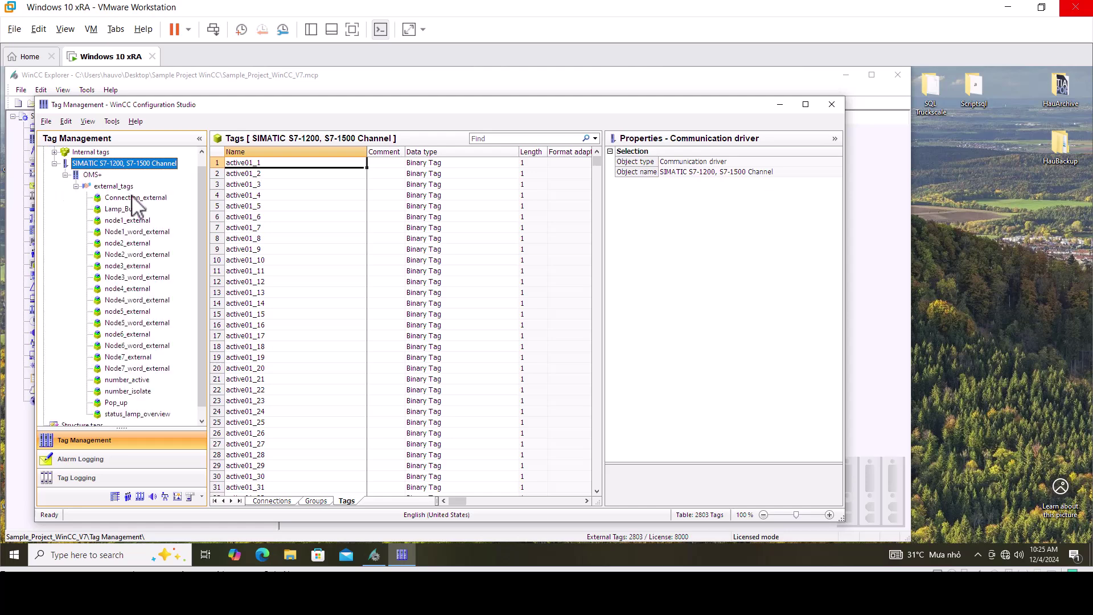
pyautogui.rightClick(136, 164)
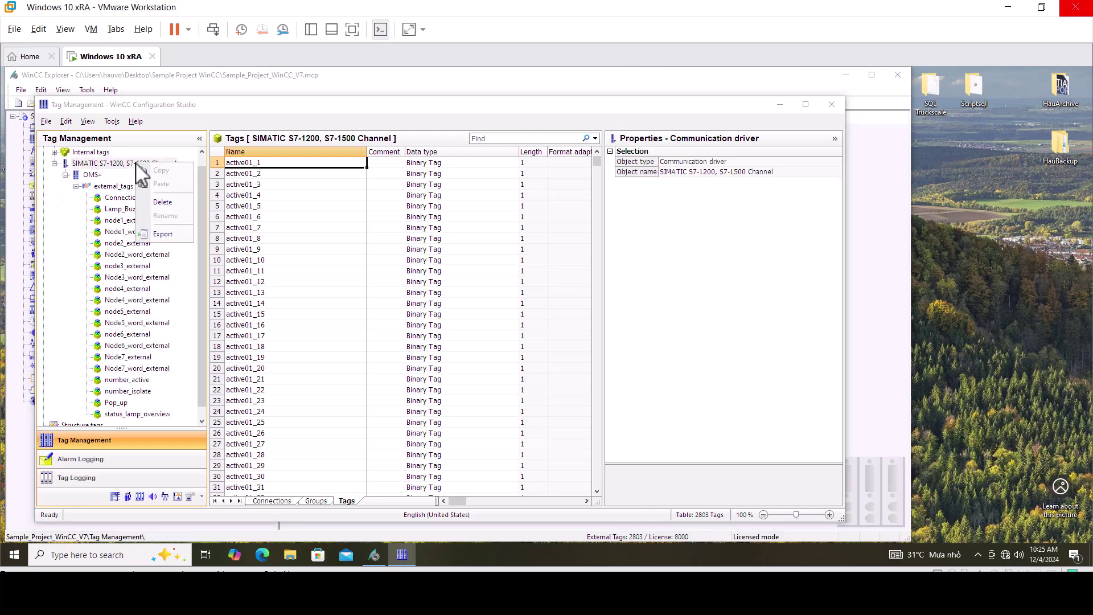
pyautogui.click(69, 211)
pyautogui.click(735, 173)
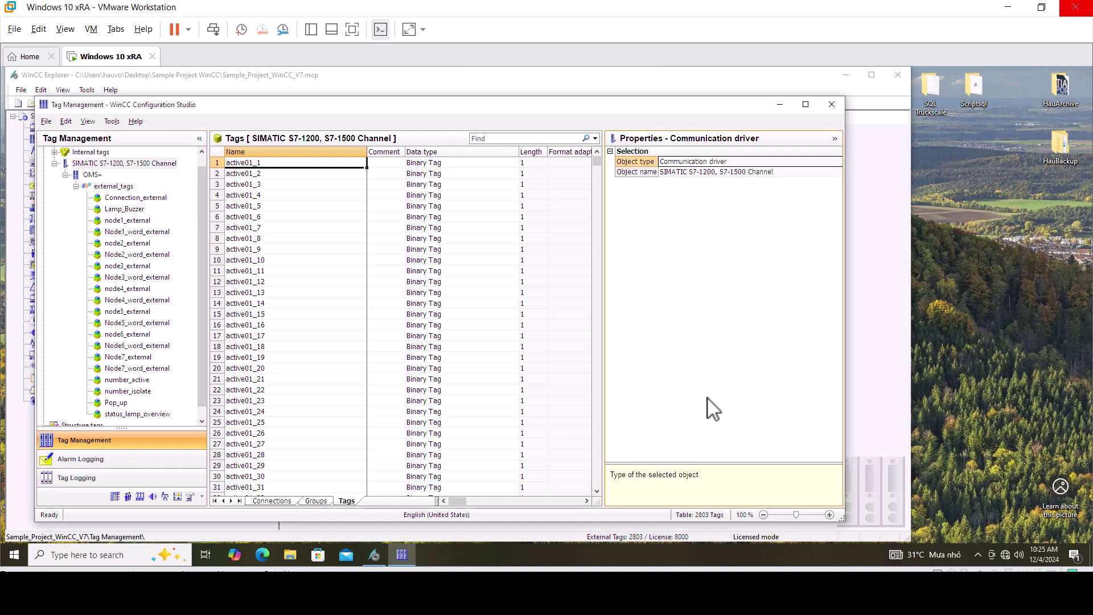
pyautogui.click(643, 173)
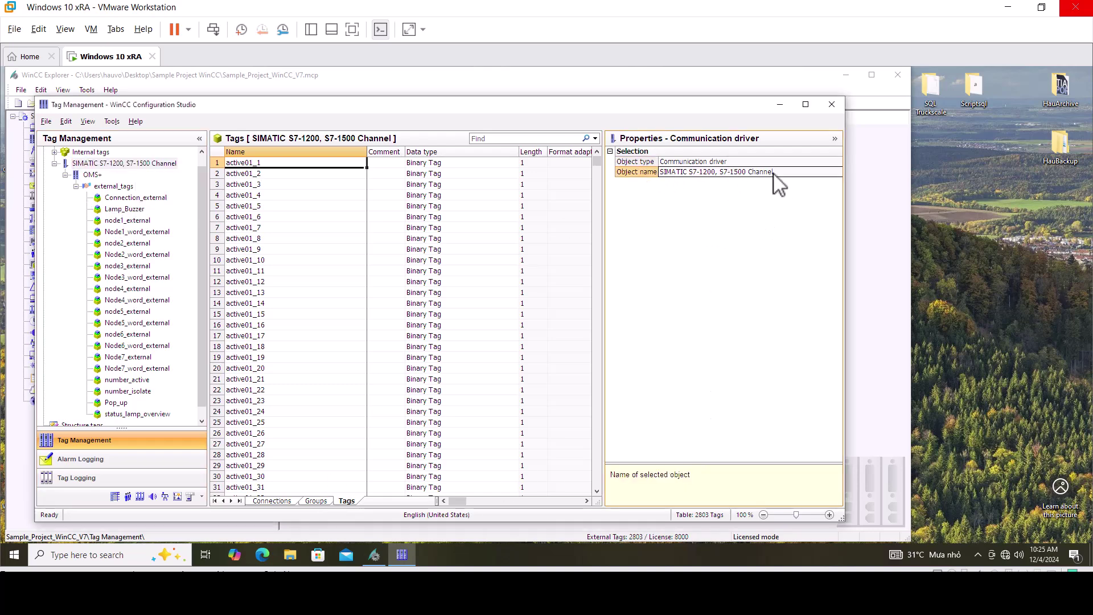
pyautogui.moveTo(601, 344); pyautogui.dragTo(474, 339)
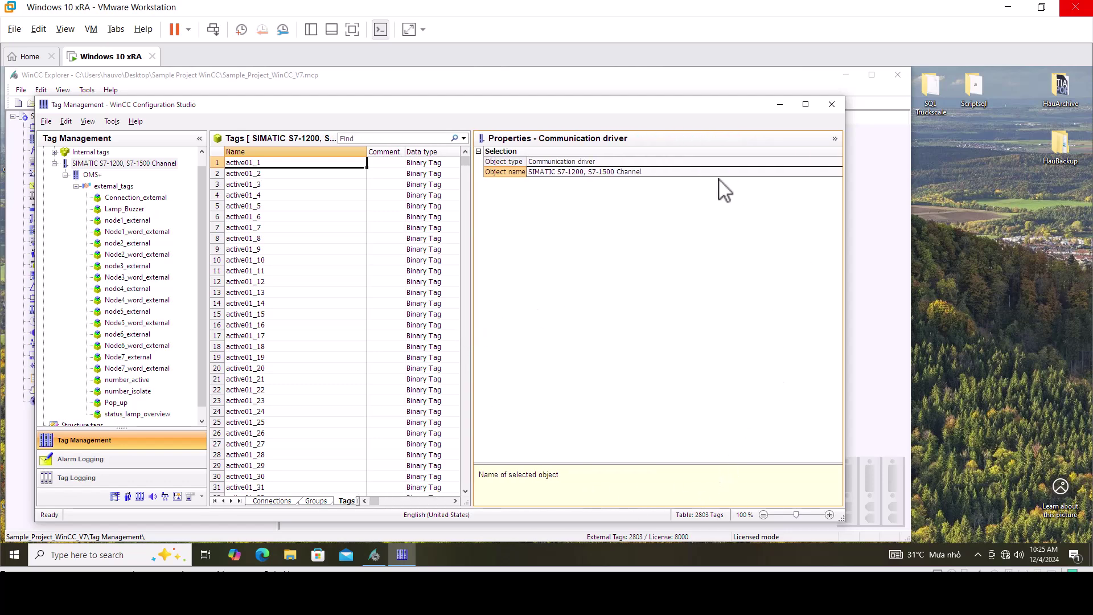
# - Collapse the Properties panel to the side and review the channel's properties in the slide-out
pyautogui.click(835, 138)
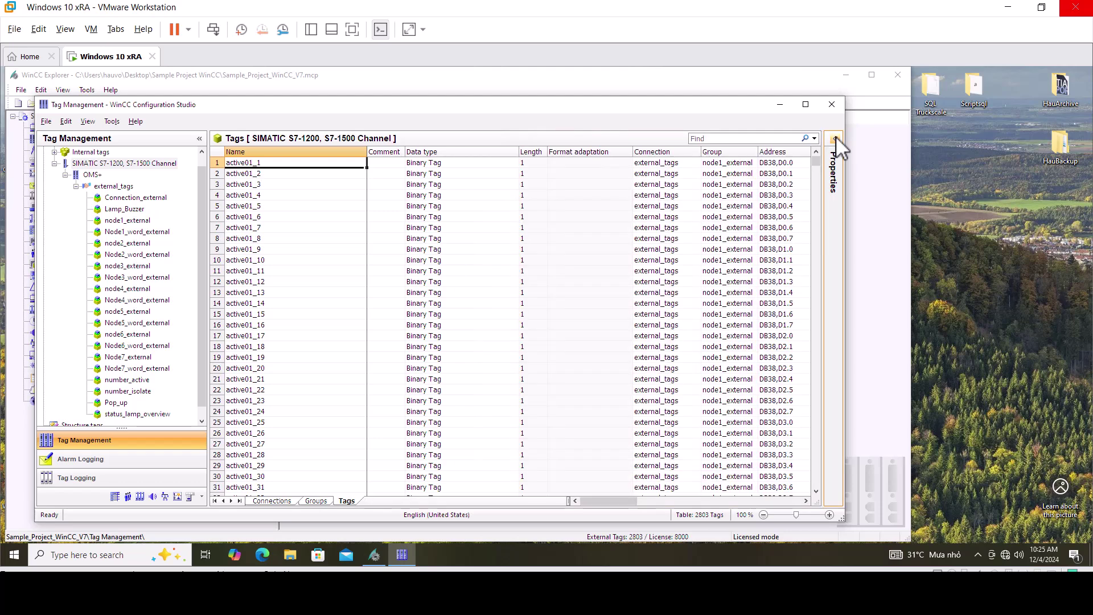
pyautogui.moveTo(831, 164)
pyautogui.click(525, 176)
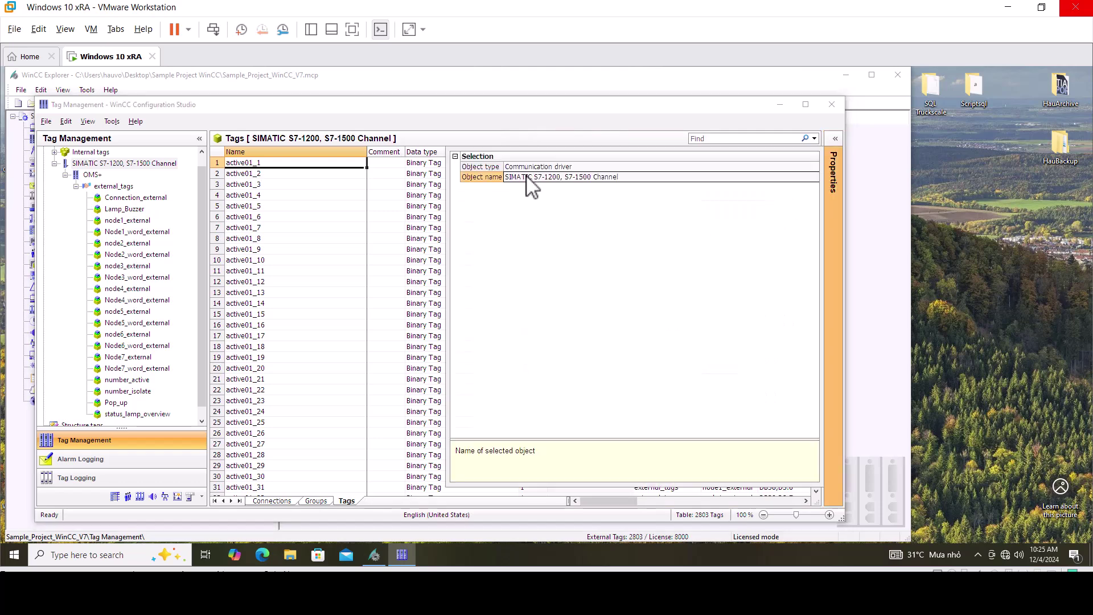
pyautogui.rightClick(97, 171)
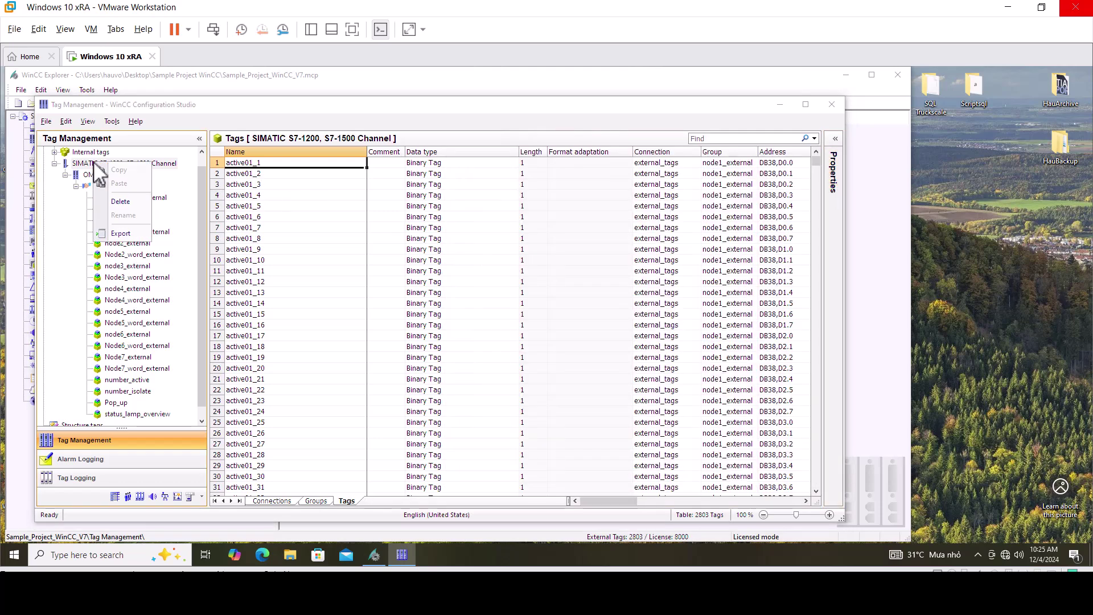
pyautogui.click(689, 241)
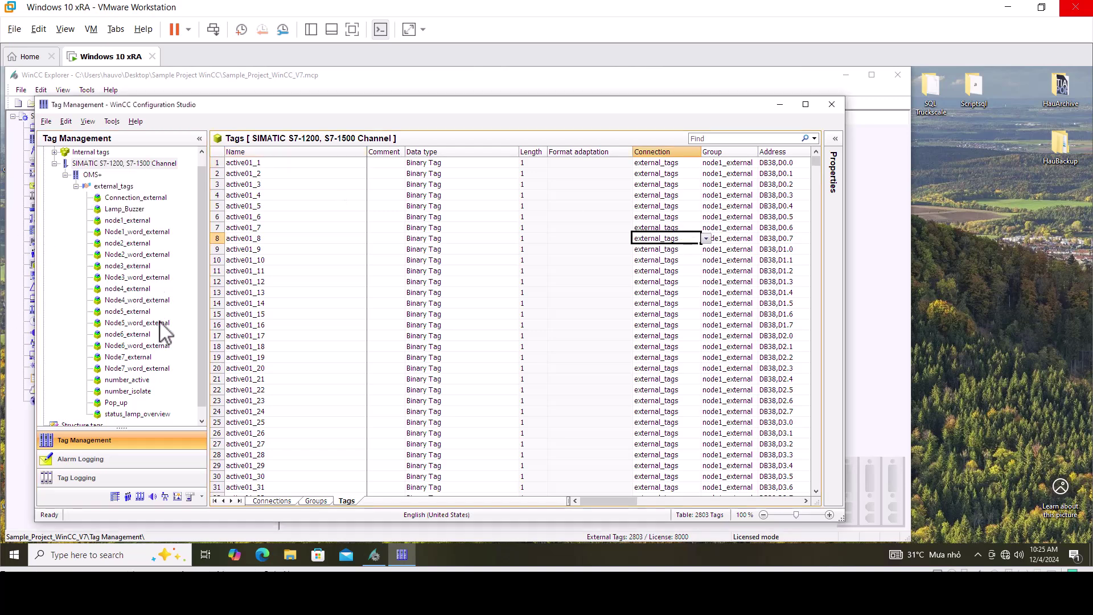
pyautogui.scroll(1, 150, 313)
# - Browse the OMS+ and Internal tags lists, then show the channel's external_tags connection
pyautogui.click(92, 187)
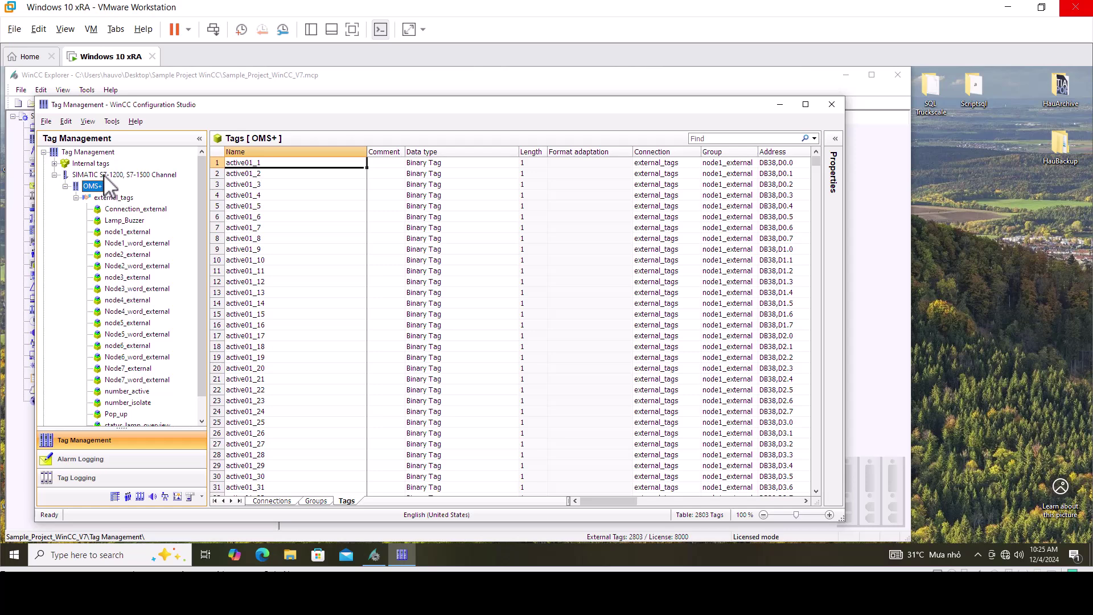
pyautogui.click(109, 175)
pyautogui.moveTo(607, 504); pyautogui.dragTo(803, 500)
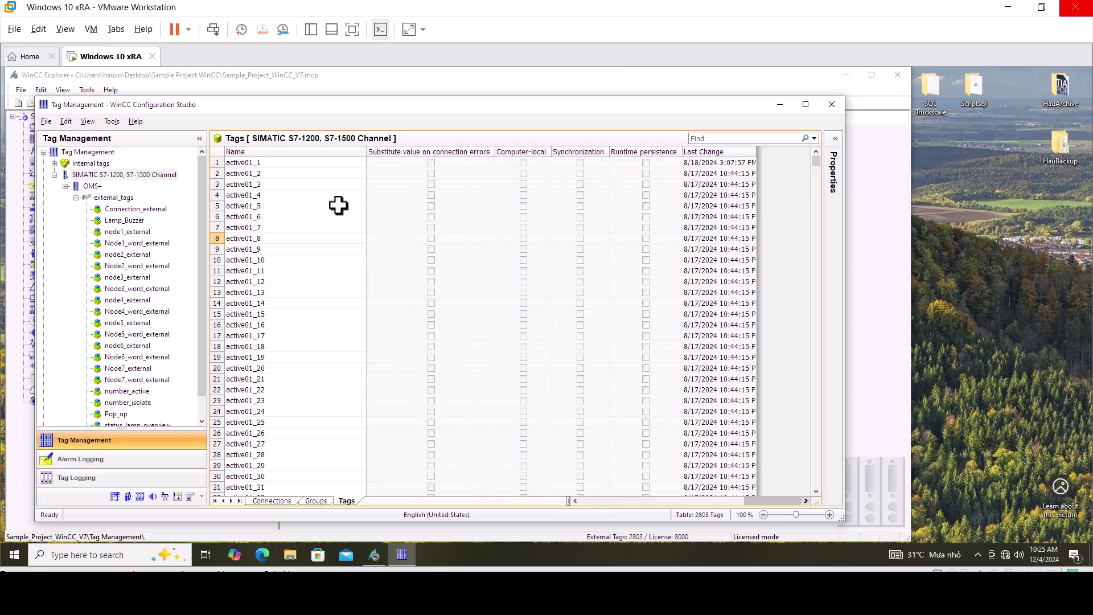
pyautogui.click(80, 164)
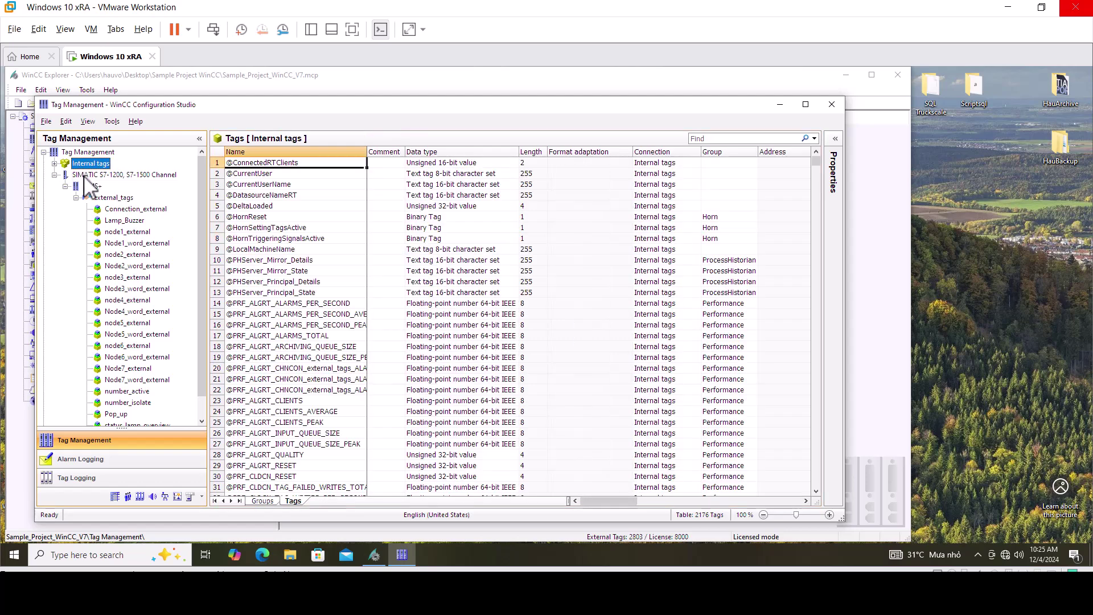
pyautogui.click(85, 175)
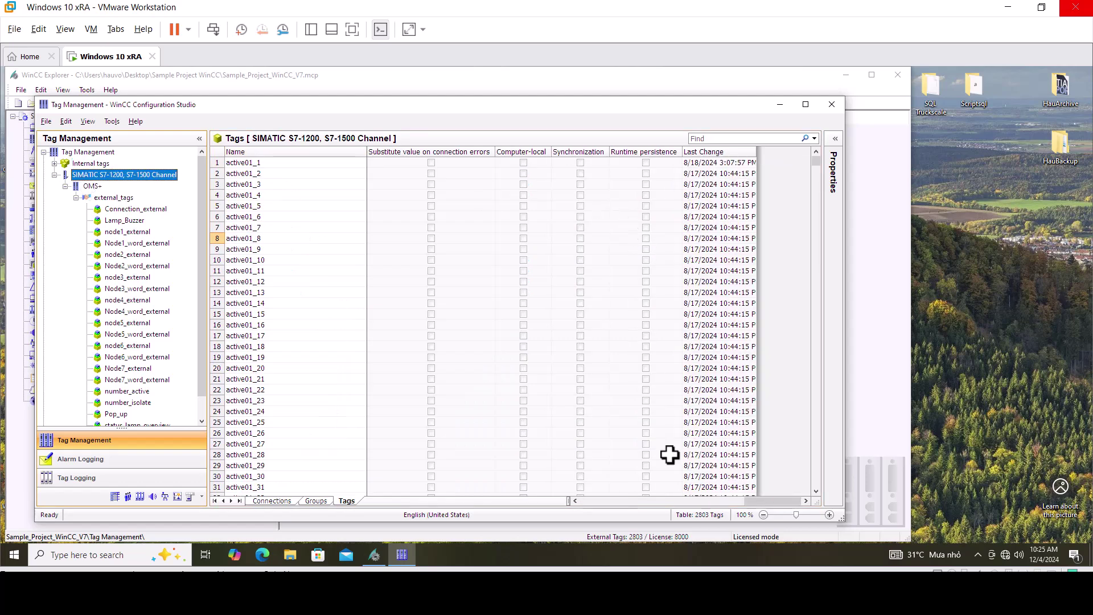
pyautogui.click(276, 503)
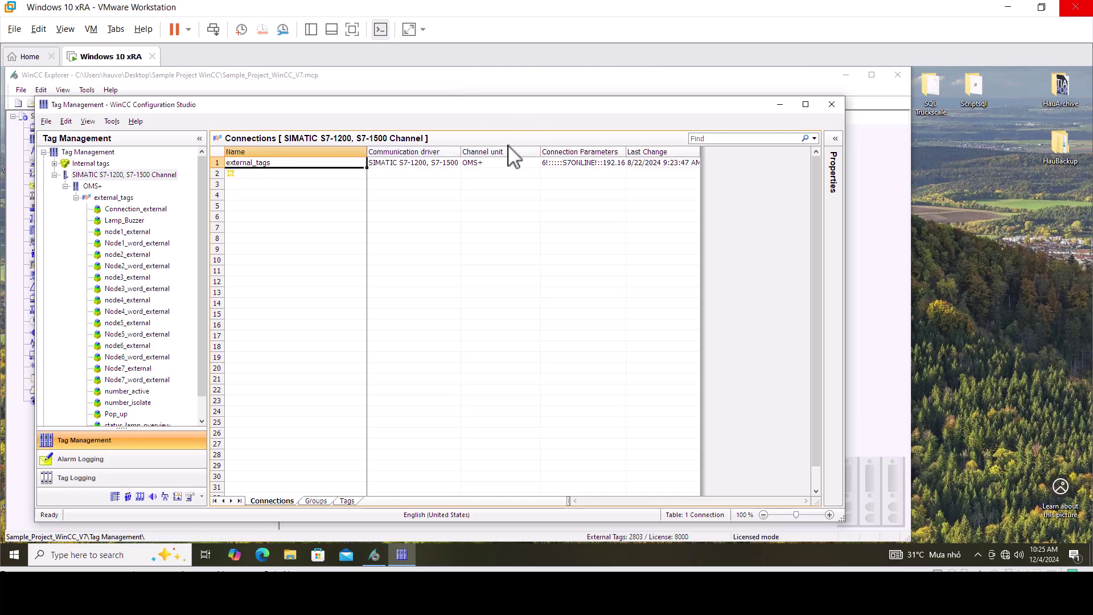
# - Check external_tags' connection parameters (IP 192.168.0.1, S7ONLINE), close them, and collapse the channel
pyautogui.click(426, 163)
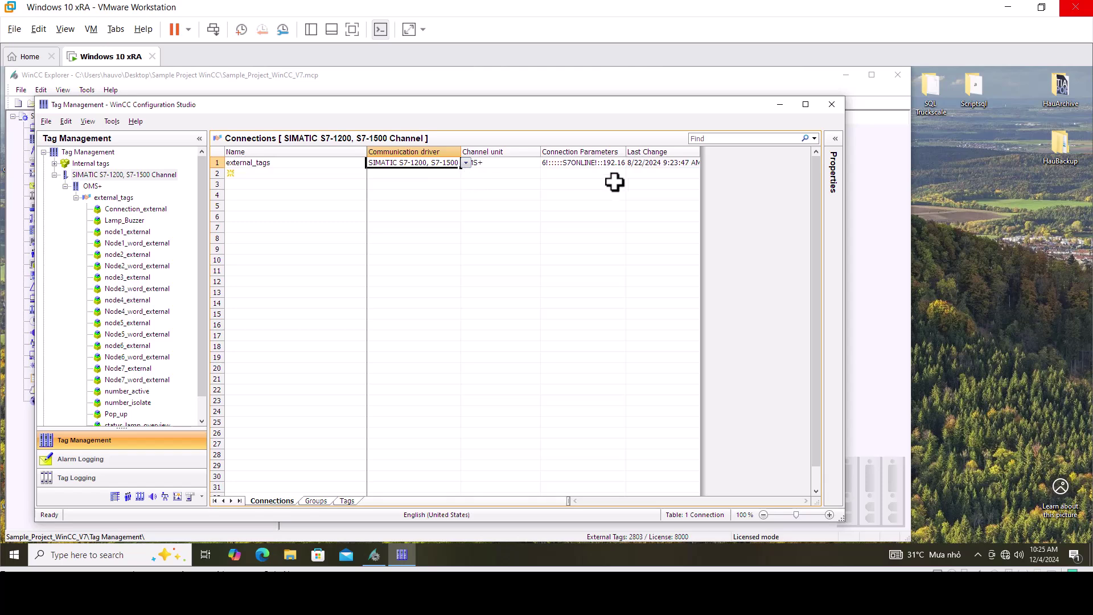
pyautogui.click(490, 164)
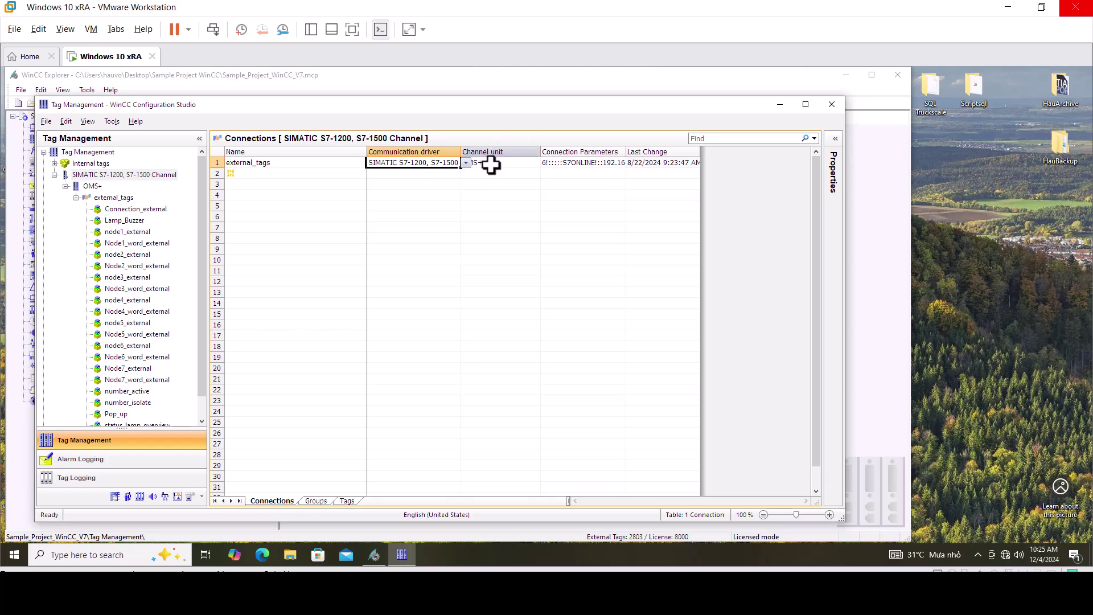
pyautogui.click(591, 164)
pyautogui.click(631, 164)
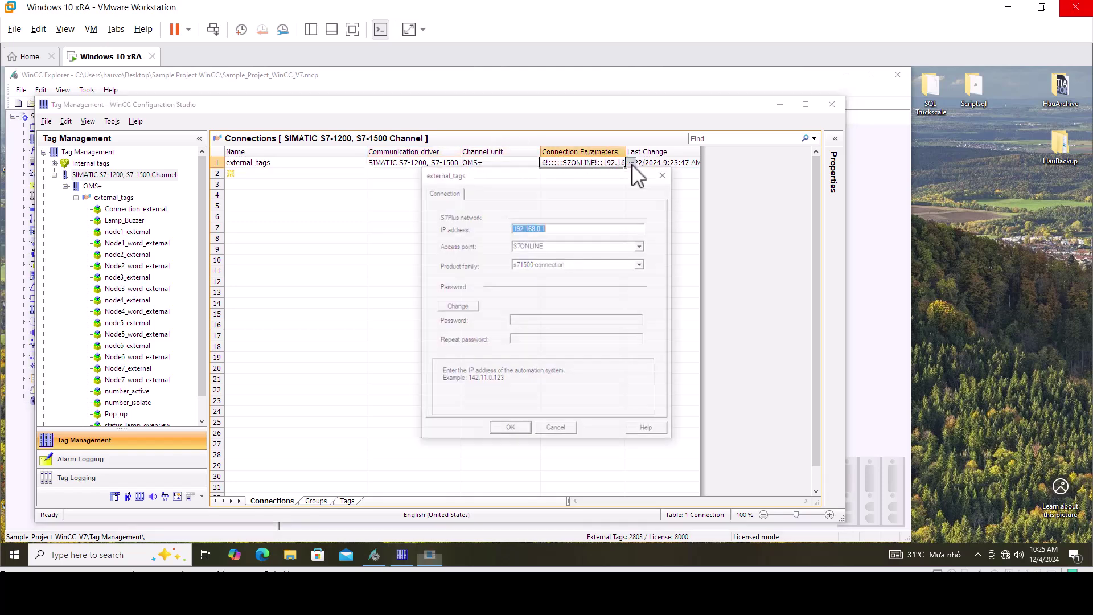
pyautogui.click(561, 228)
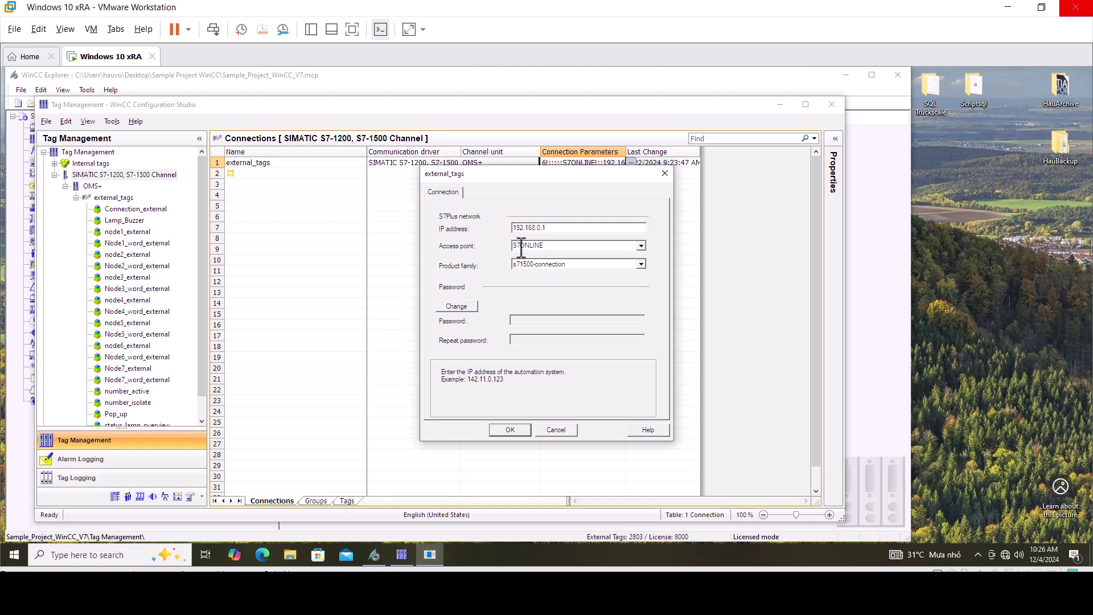
pyautogui.click(665, 174)
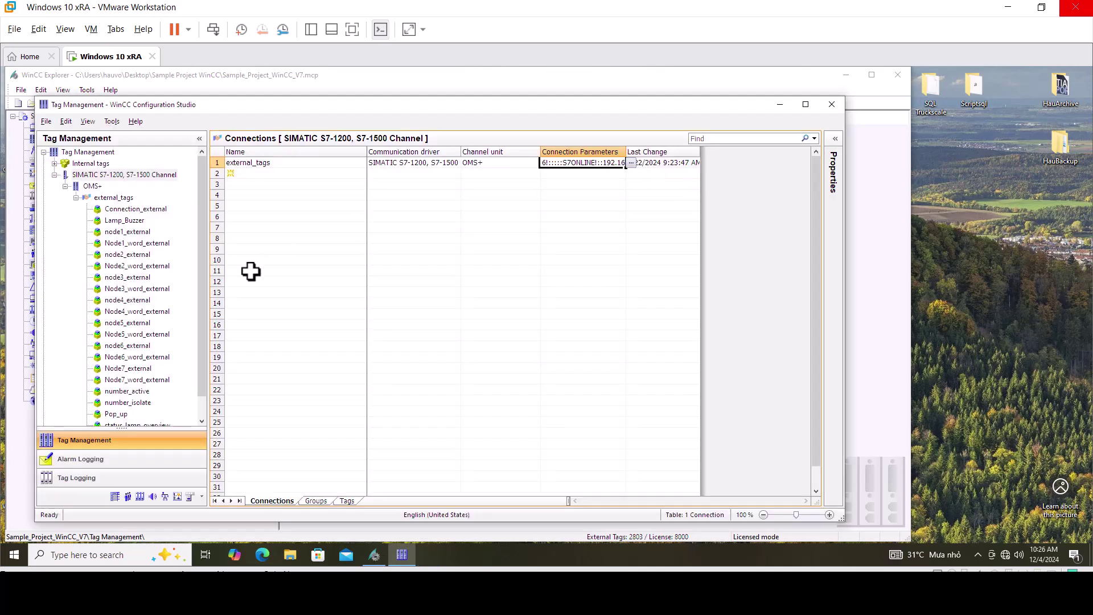
pyautogui.click(54, 175)
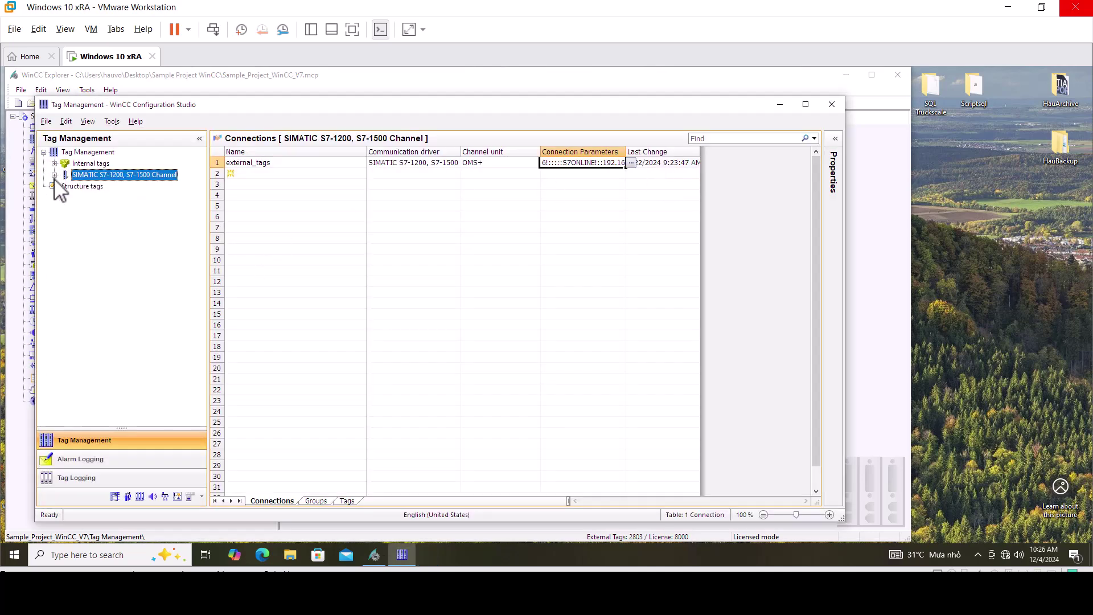
# - Expand Internal tags and scroll through its tag list
pyautogui.click(54, 163)
pyautogui.scroll(-1, 134, 276)
pyautogui.scroll(1, 137, 279)
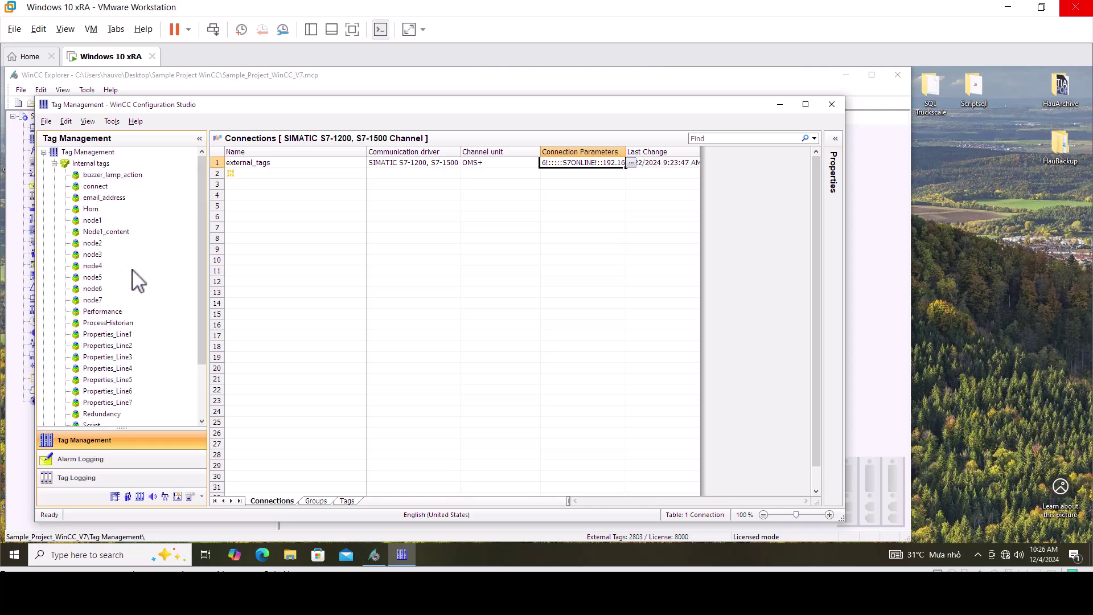
pyautogui.scroll(-2, 139, 251)
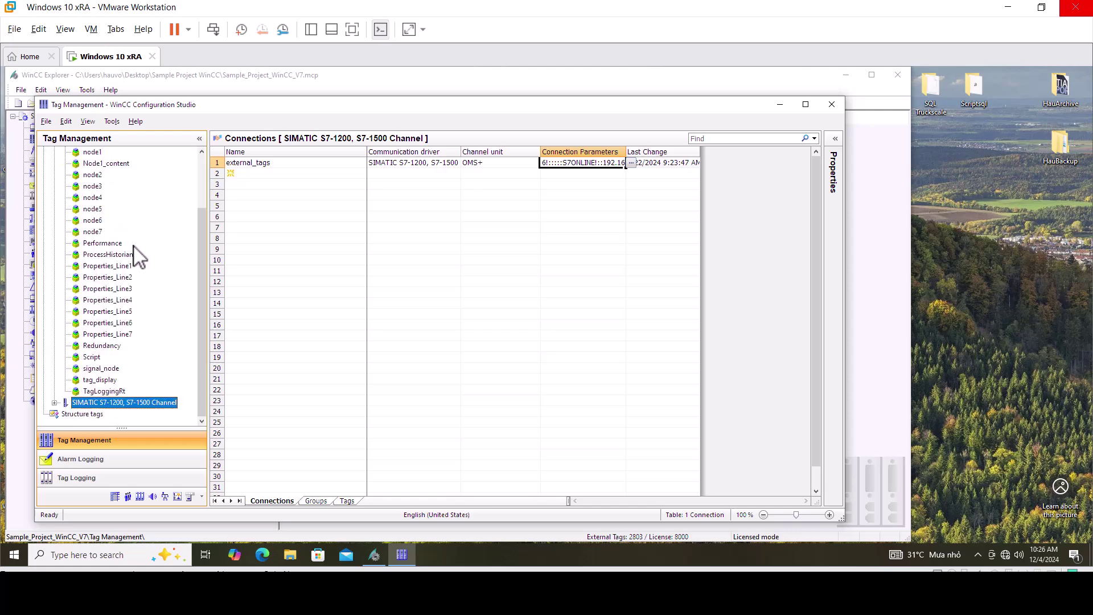
# - Expand the channel to OMS+ > external_tags and scroll its 2803 DB38 binary tags
pyautogui.click(54, 403)
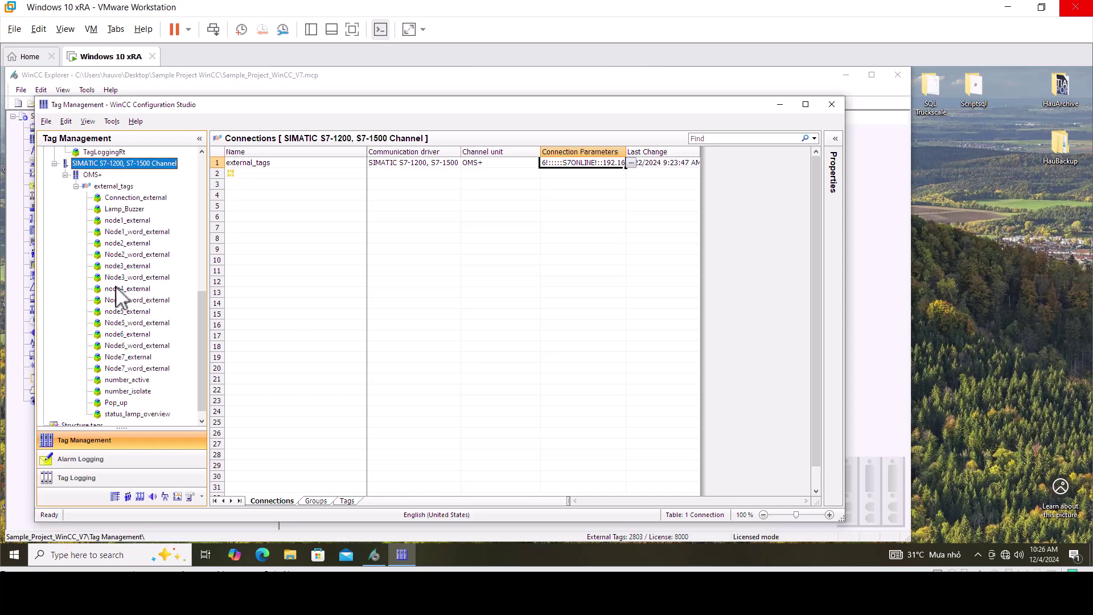
pyautogui.click(117, 197)
pyautogui.click(114, 175)
pyautogui.scroll(-10, 263, 239)
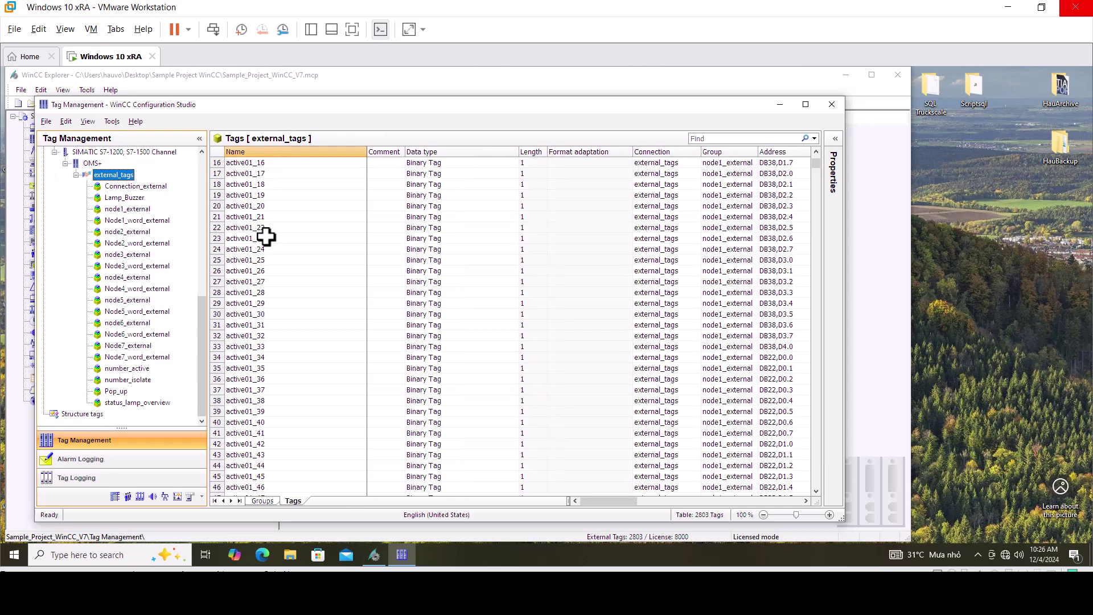
pyautogui.scroll(8, 266, 244)
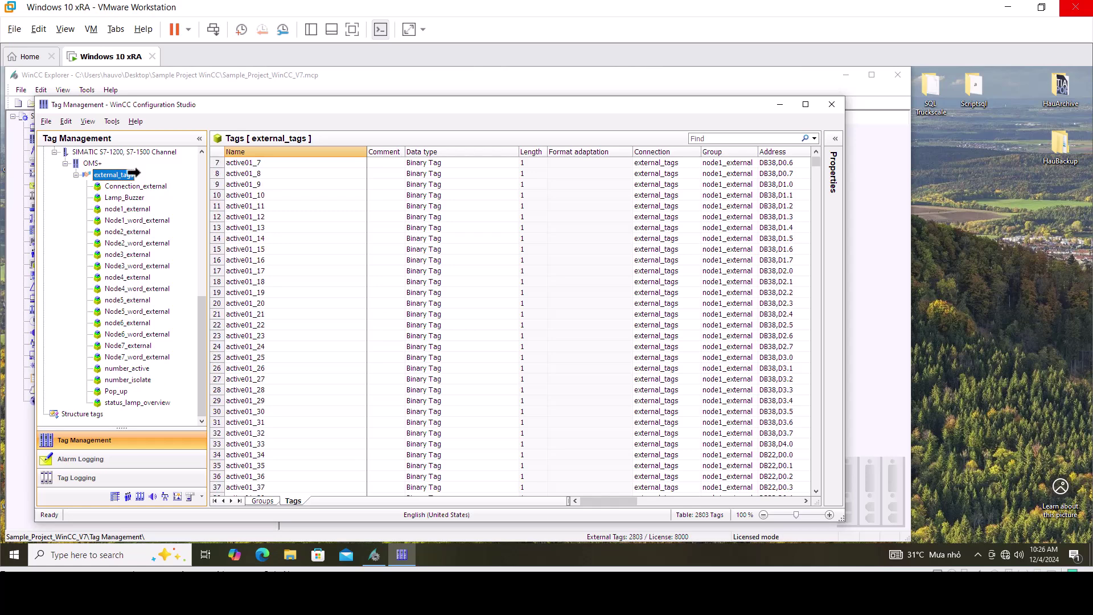
pyautogui.click(76, 175)
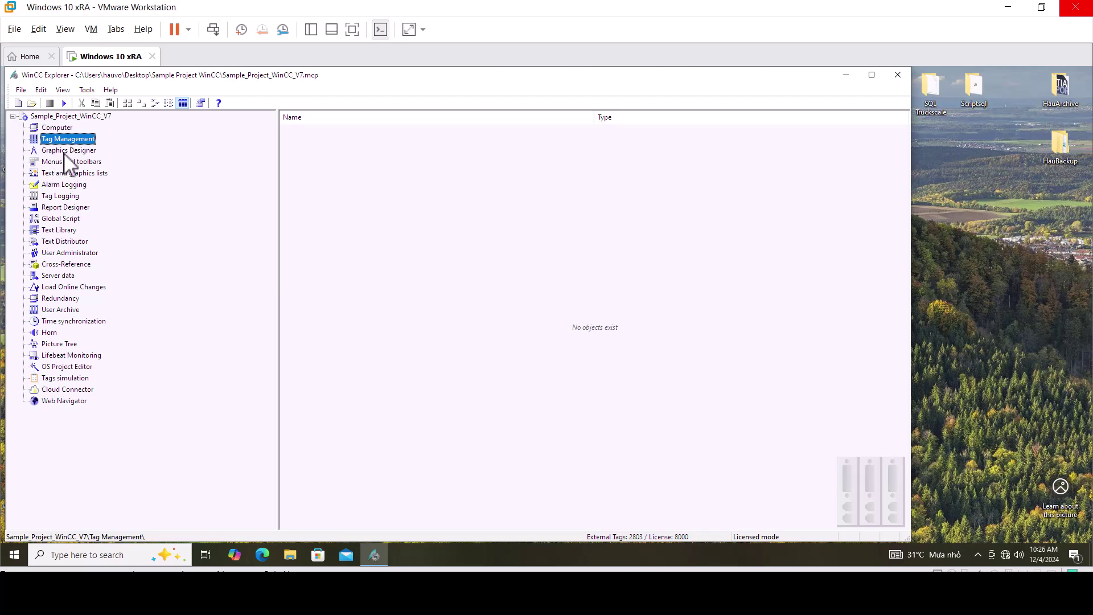
# - Open User Administrator, review the Administrator group's ten users, and minimize it to WinCC Explorer
pyautogui.doubleClick(64, 253)
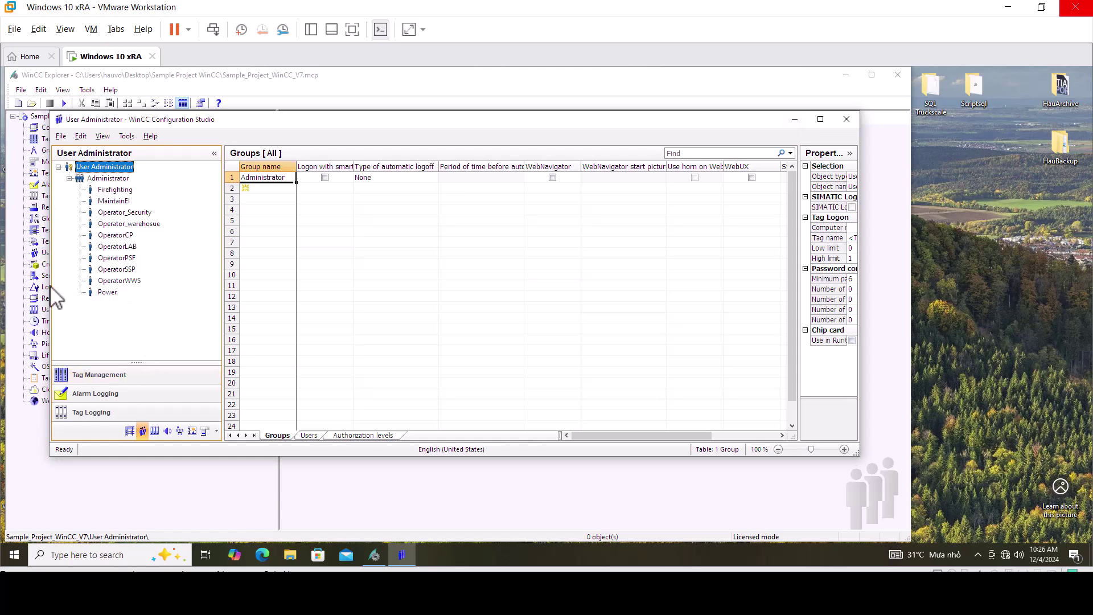
pyautogui.click(80, 178)
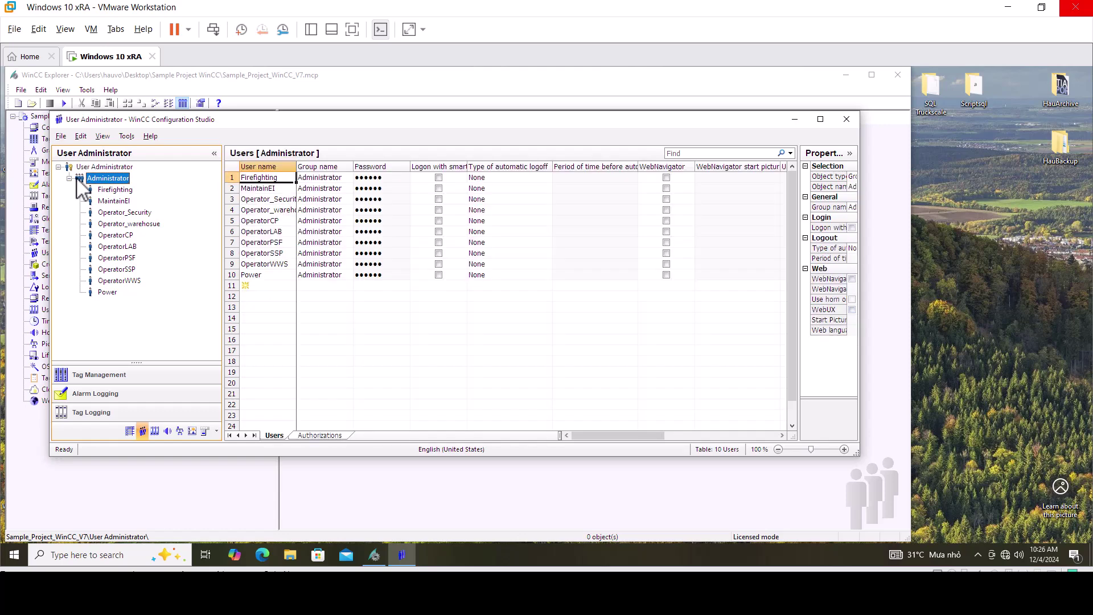
pyautogui.click(69, 178)
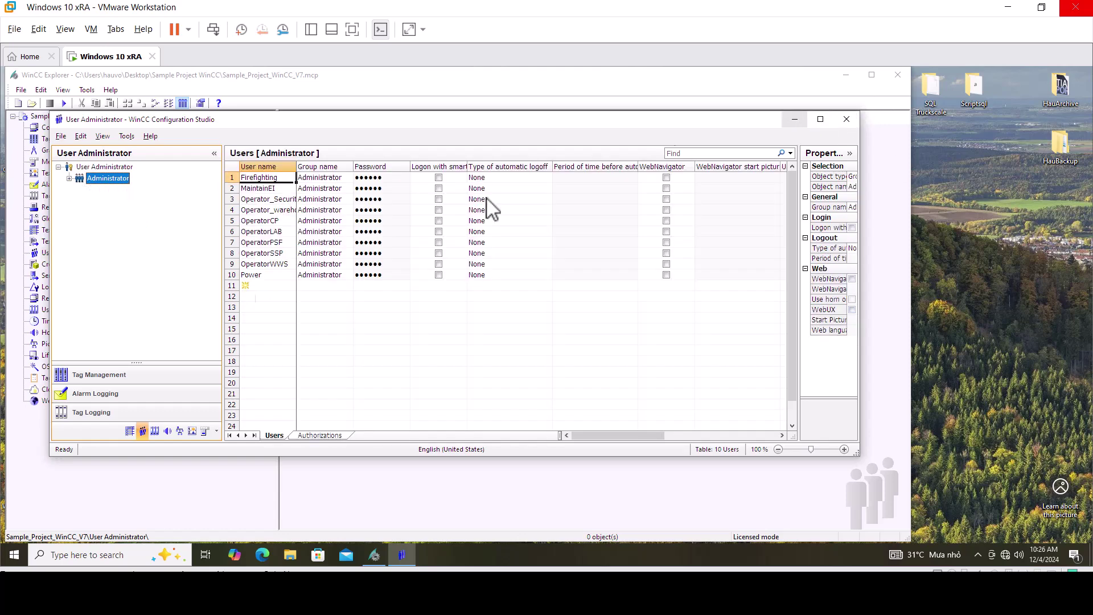
pyautogui.click(794, 121)
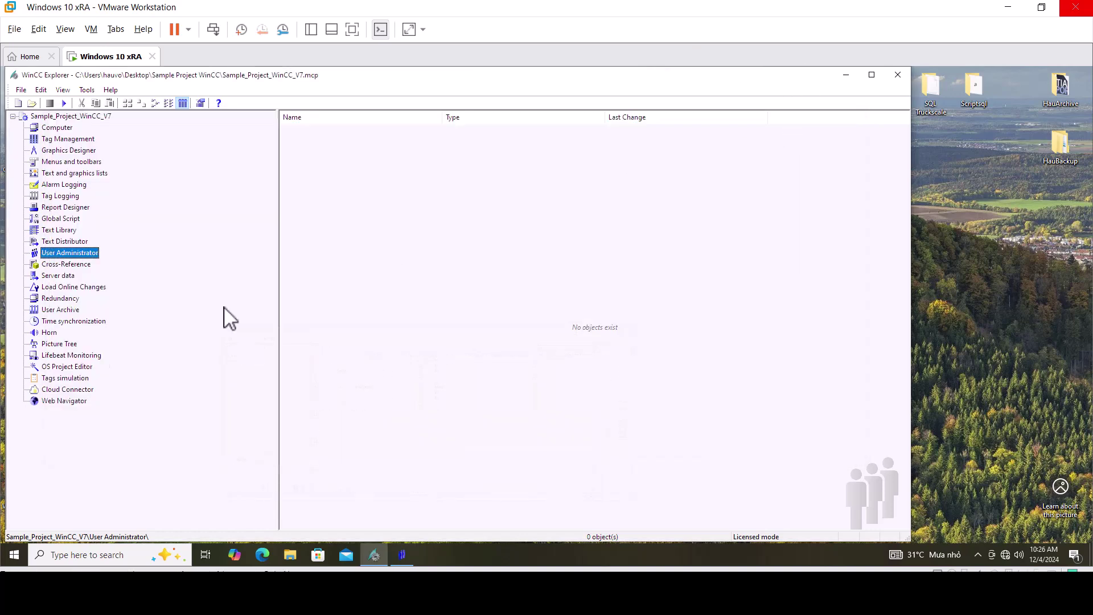
pyautogui.doubleClick(63, 257)
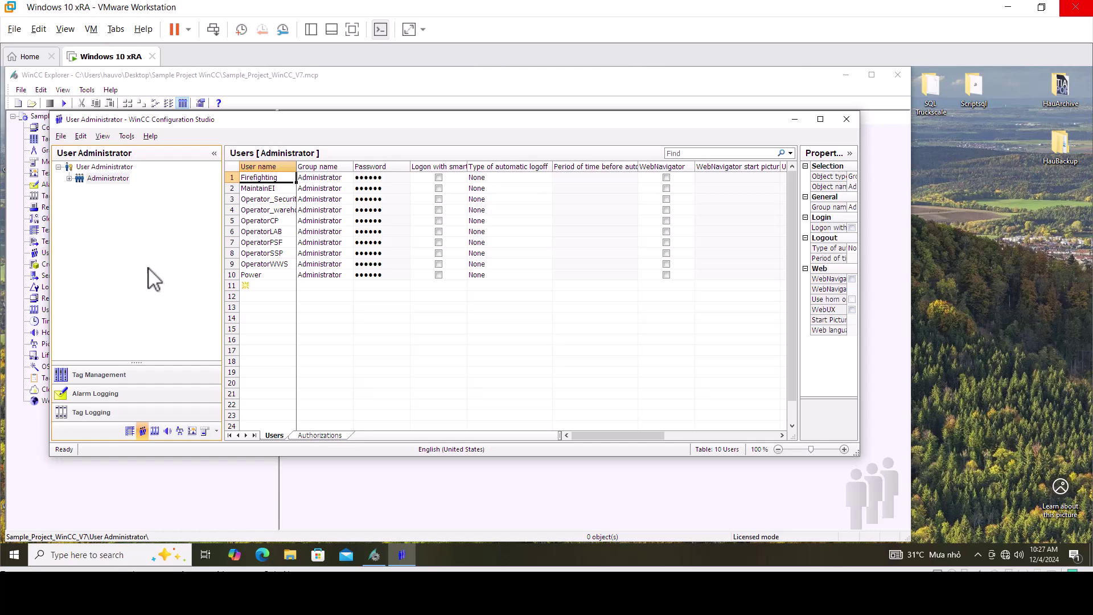
pyautogui.click(102, 167)
pyautogui.click(795, 119)
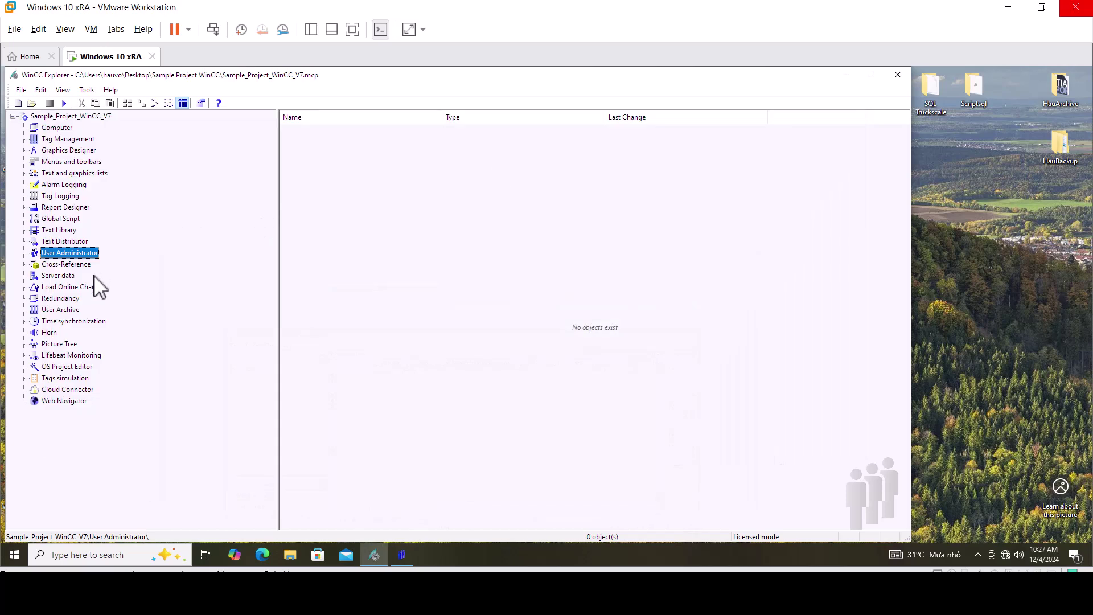
pyautogui.doubleClick(67, 139)
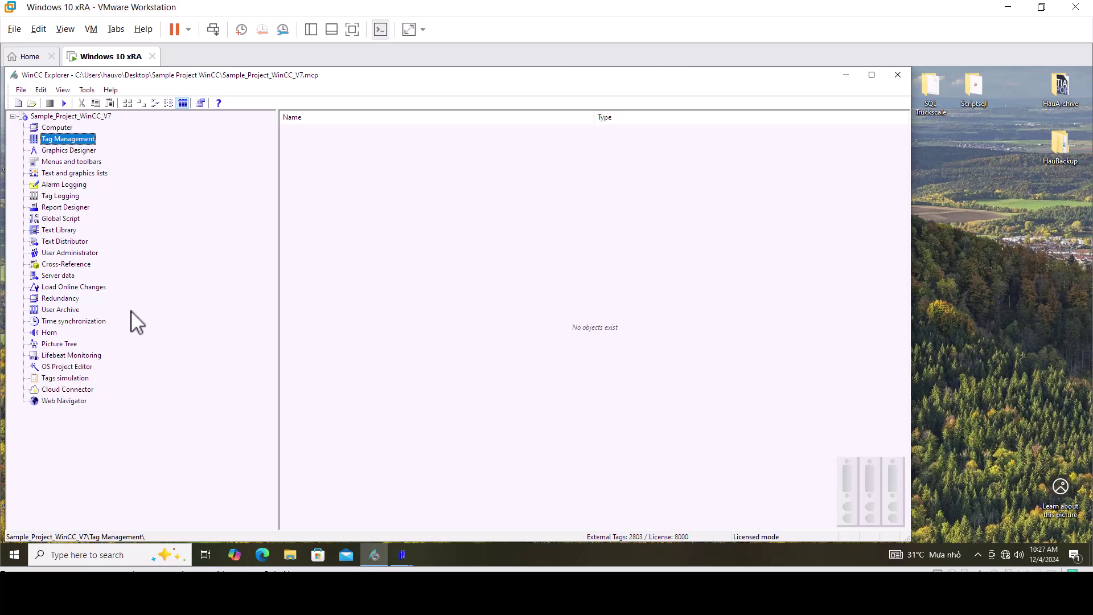
pyautogui.doubleClick(67, 228)
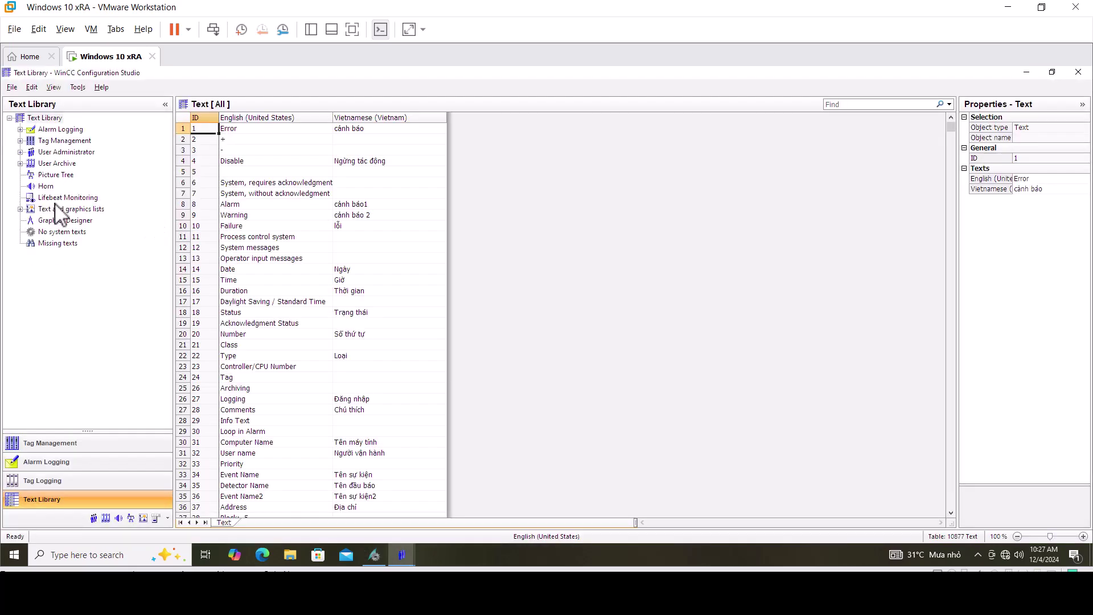
pyautogui.click(284, 118)
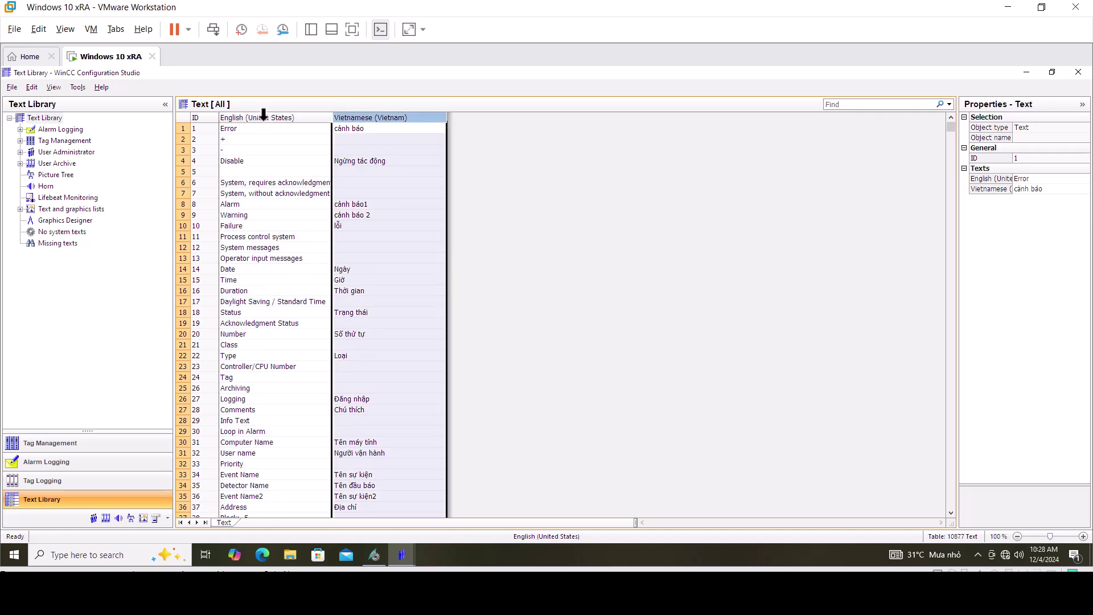
pyautogui.click(356, 112)
pyautogui.rightClick(45, 120)
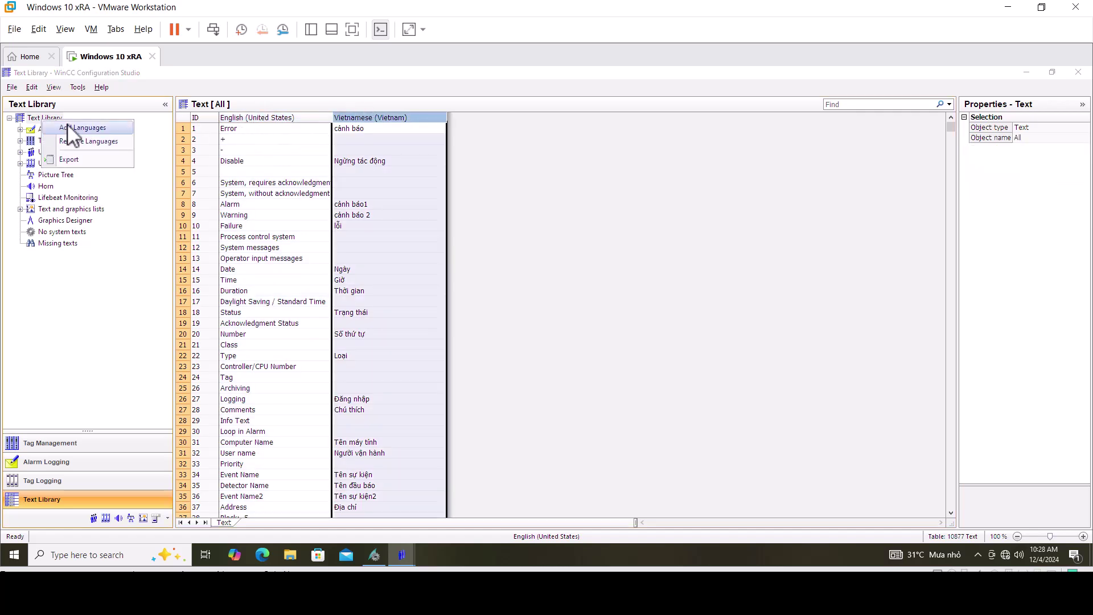
pyautogui.click(69, 128)
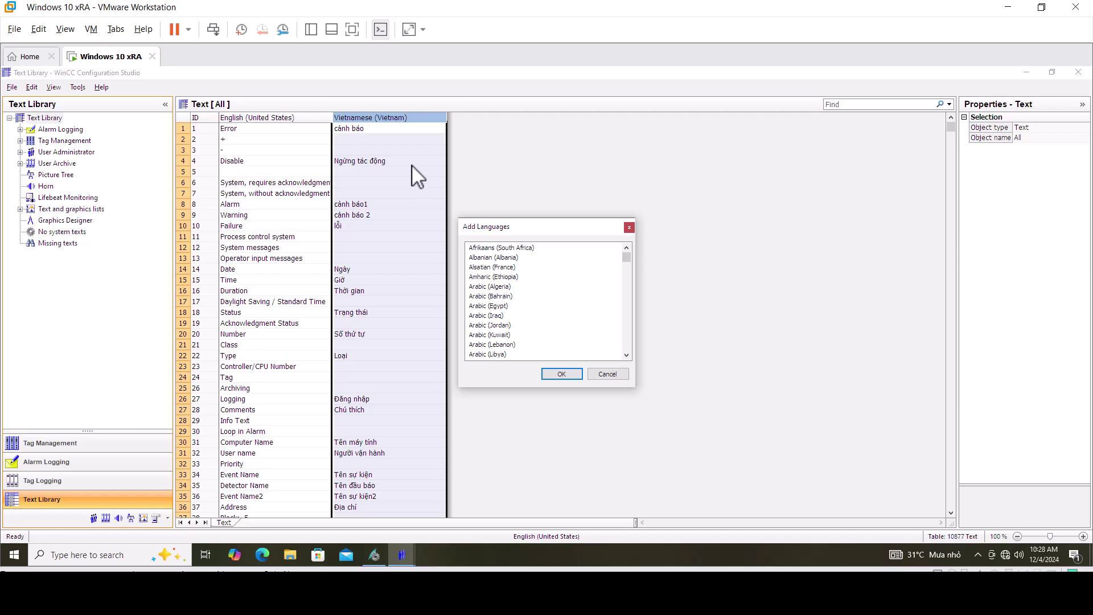
pyautogui.click(629, 227)
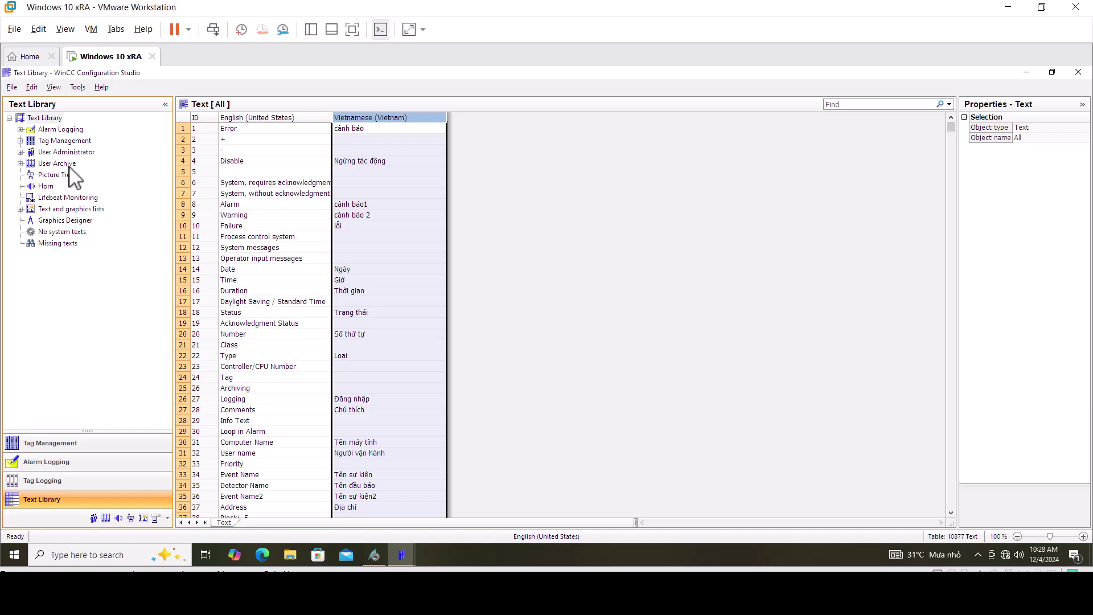
pyautogui.click(9, 118)
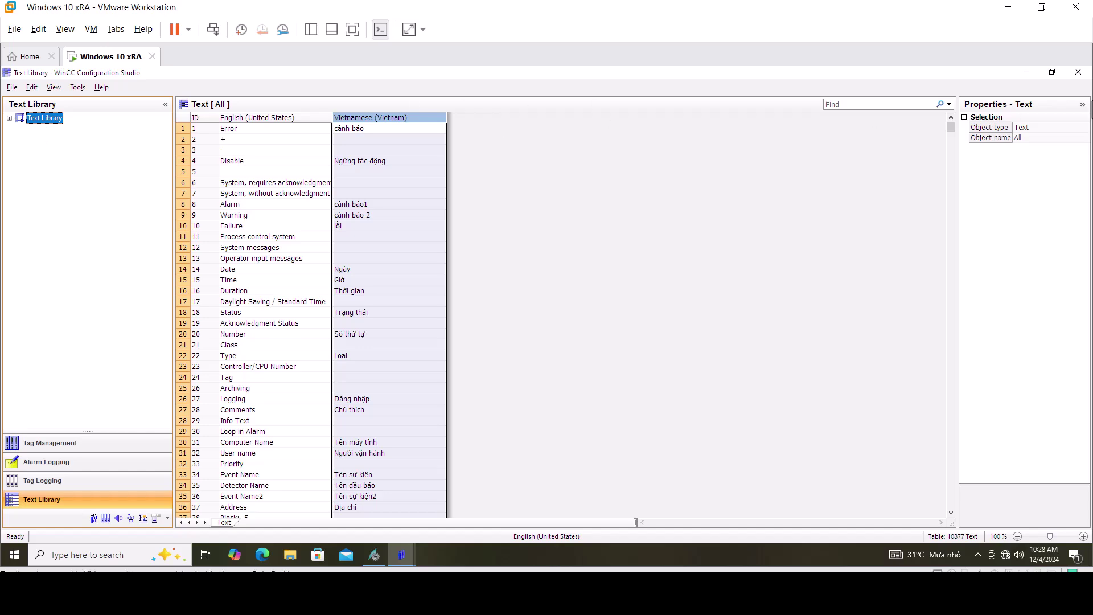
pyautogui.click(1078, 72)
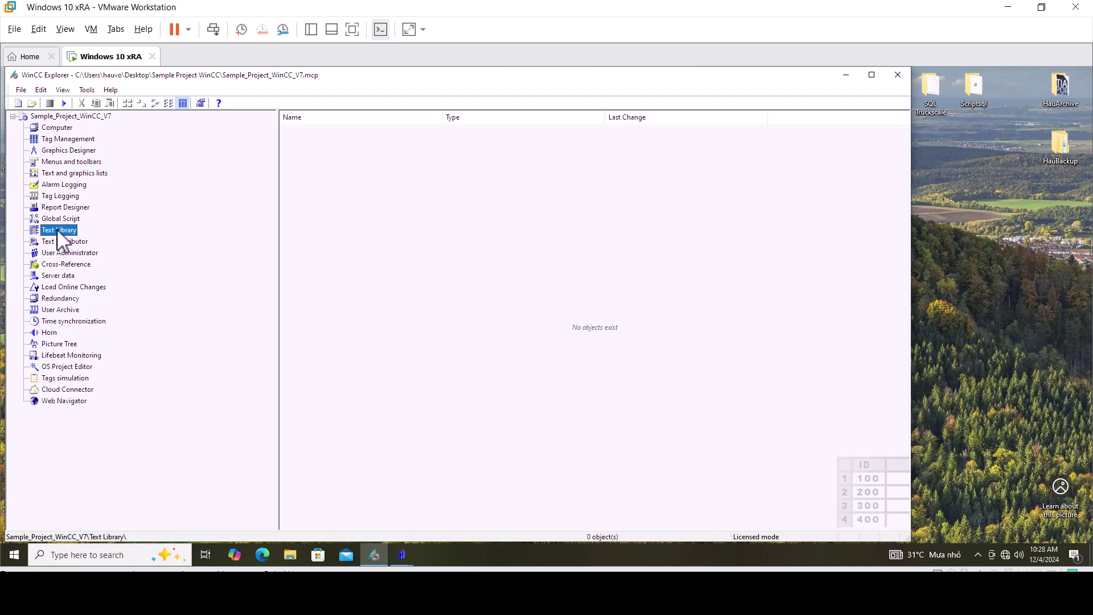
pyautogui.doubleClick(54, 183)
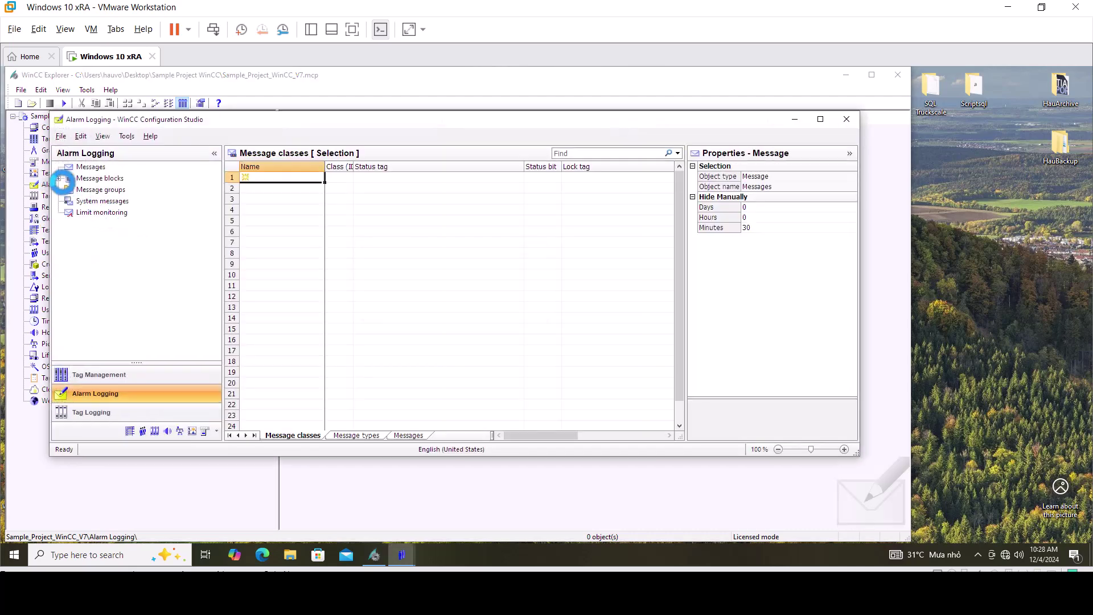
pyautogui.doubleClick(82, 166)
pyautogui.click(89, 178)
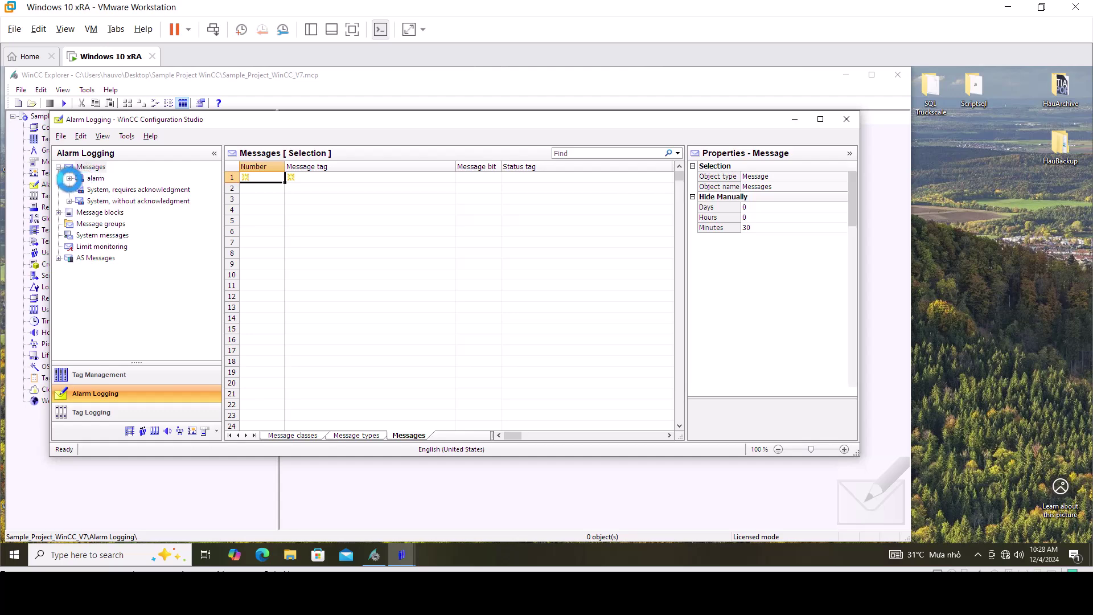
pyautogui.click(68, 178)
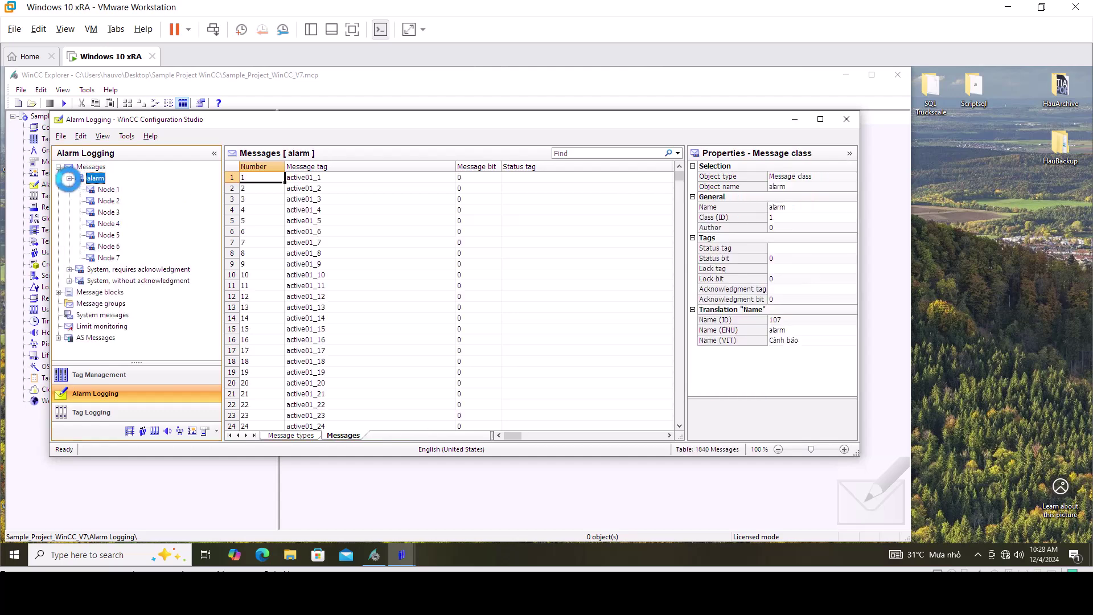
pyautogui.click(68, 179)
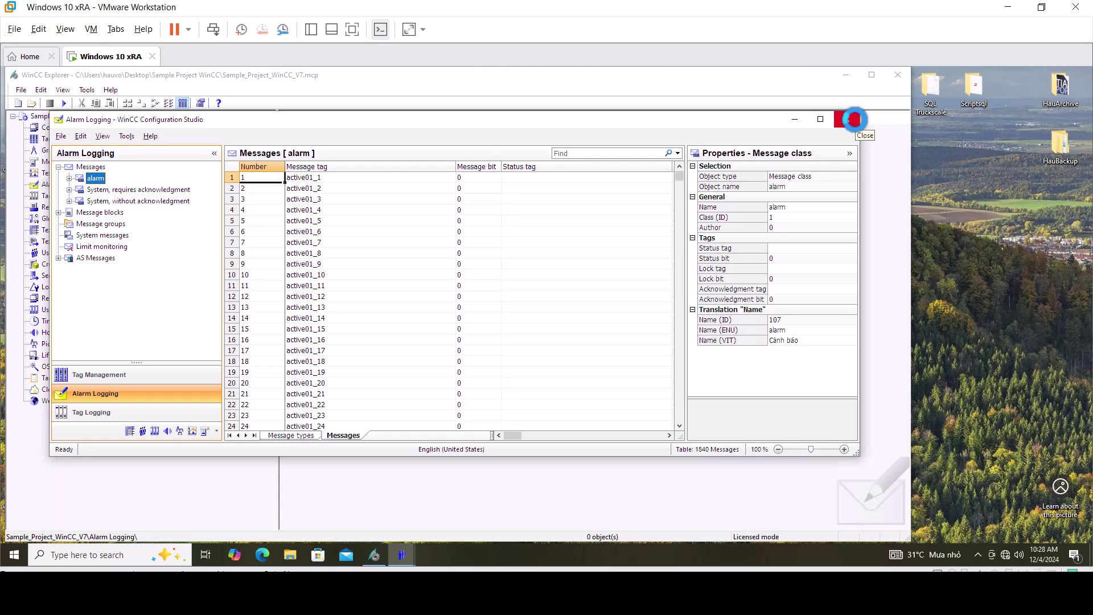
pyautogui.click(853, 119)
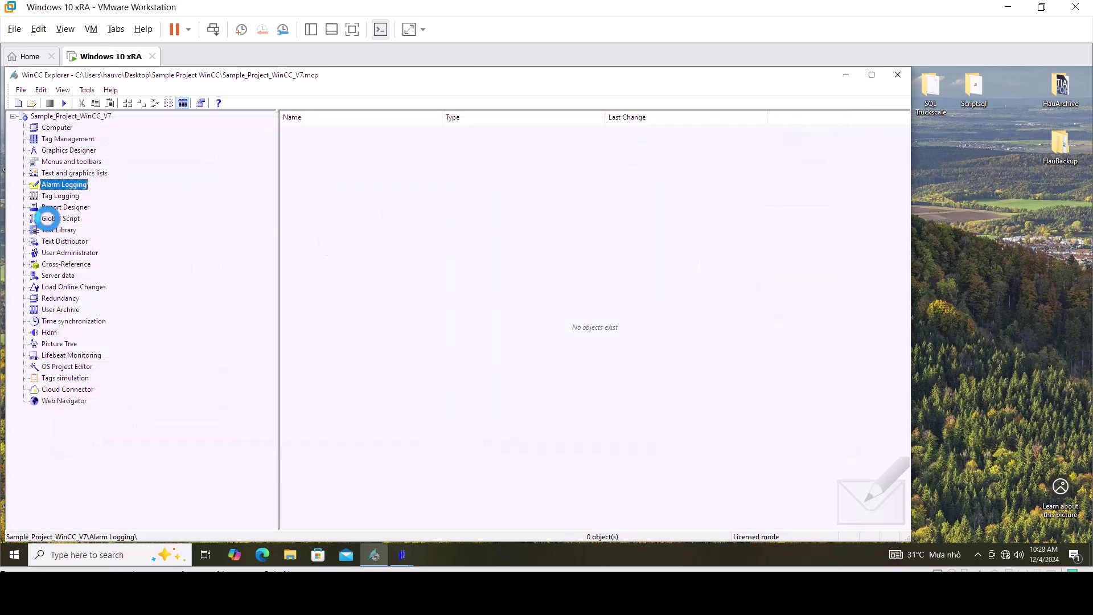
pyautogui.doubleClick(57, 196)
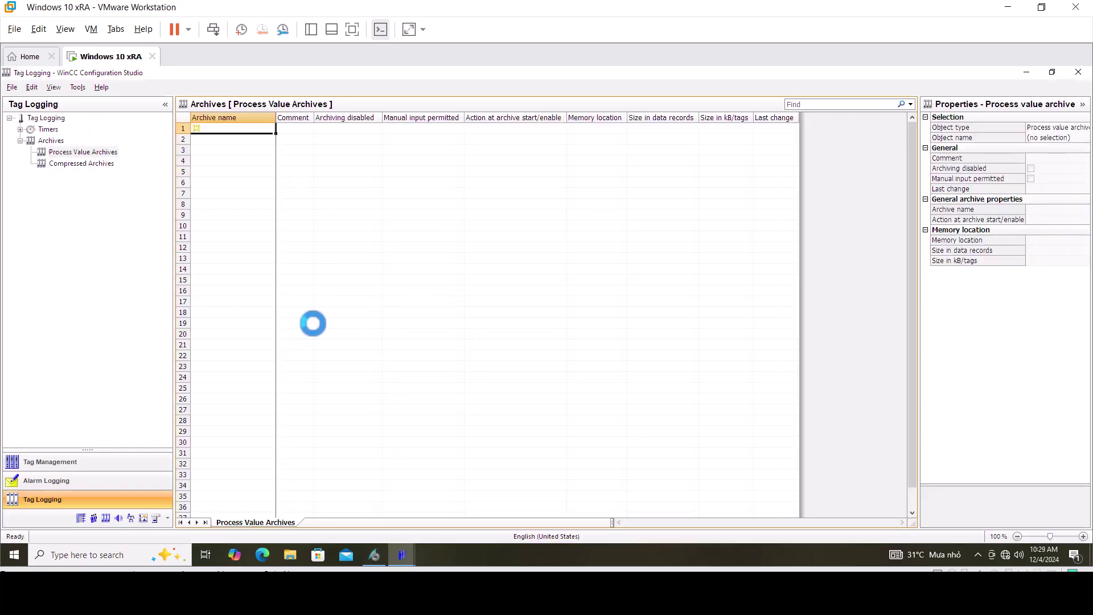
pyautogui.click(1077, 72)
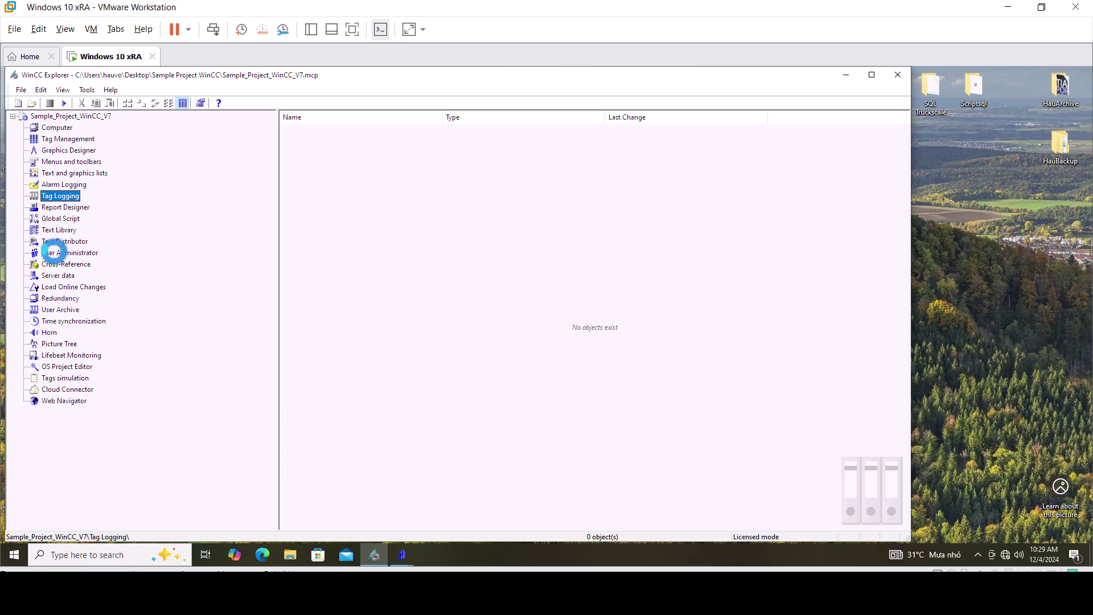
# - Expand Report Designer Layouts and check the French, Spanish, English and German layout folders
pyautogui.click(63, 207)
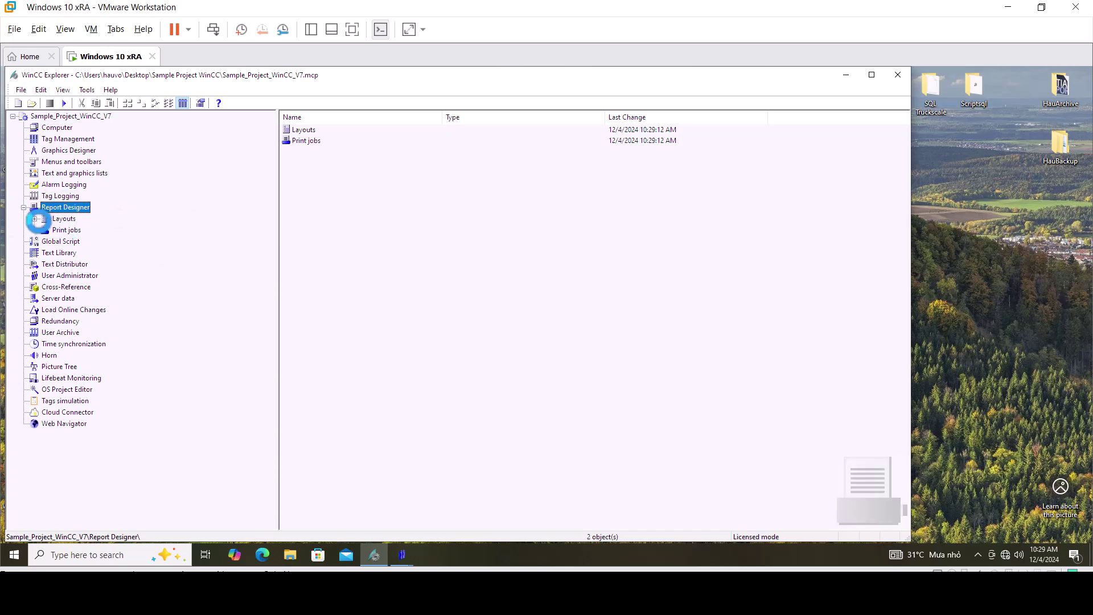
pyautogui.click(34, 218)
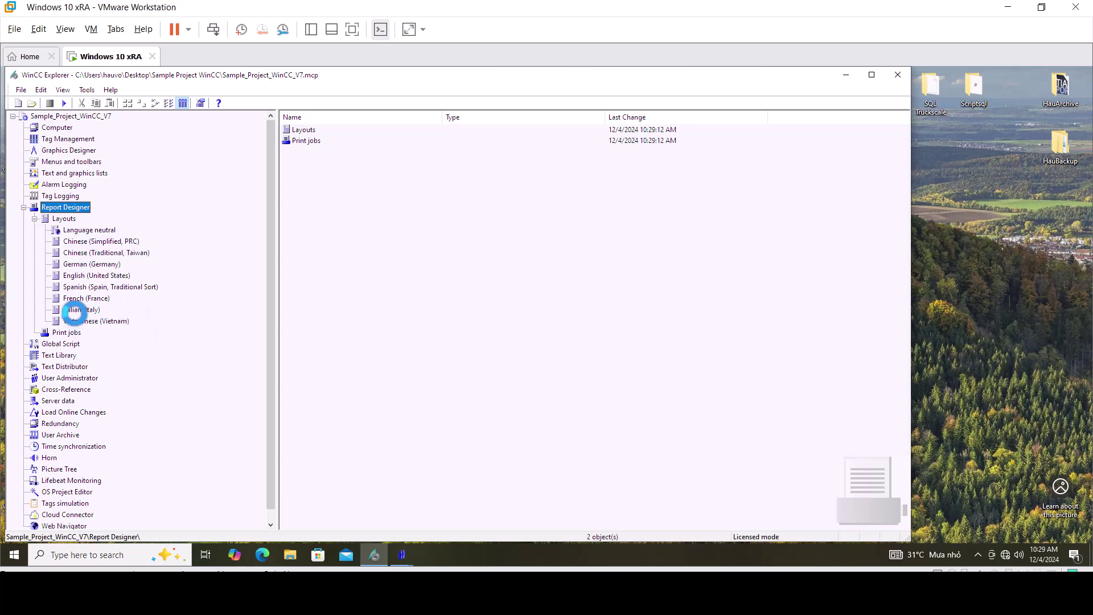
pyautogui.click(74, 298)
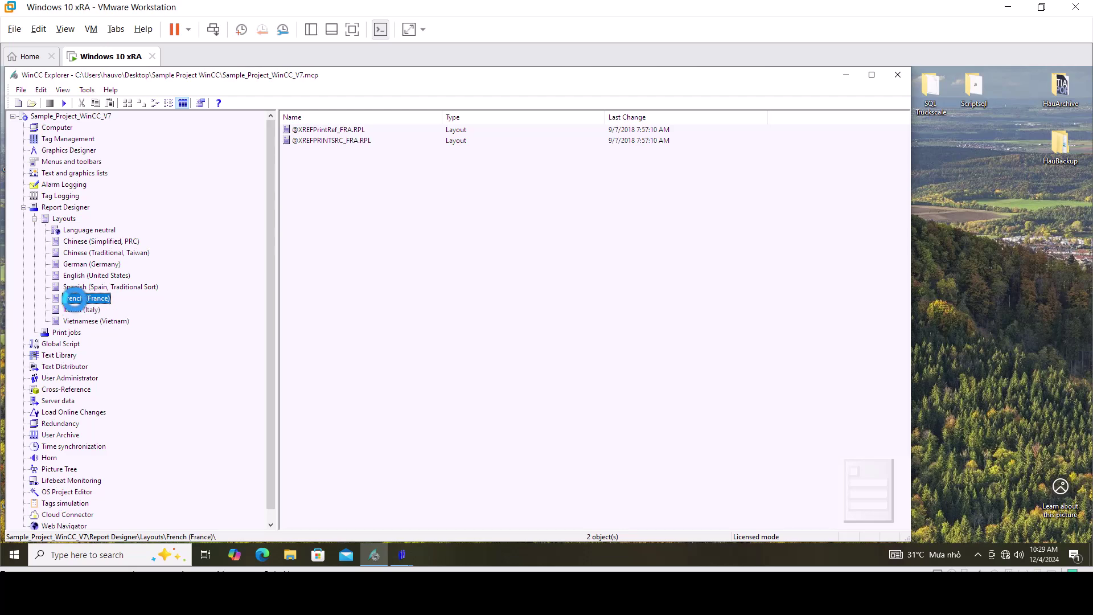
pyautogui.click(79, 286)
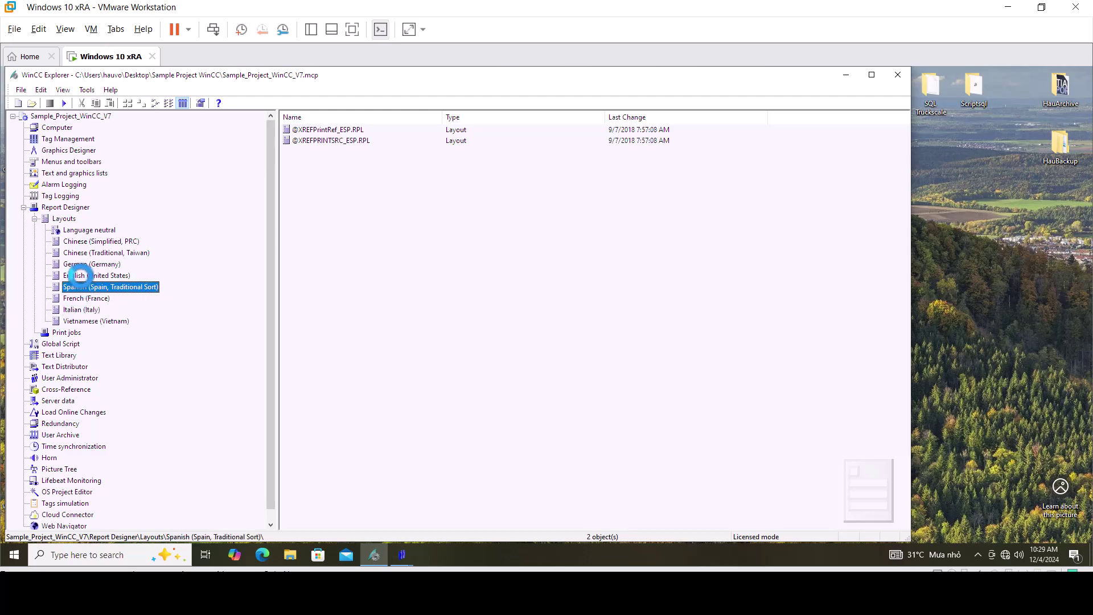
pyautogui.click(80, 275)
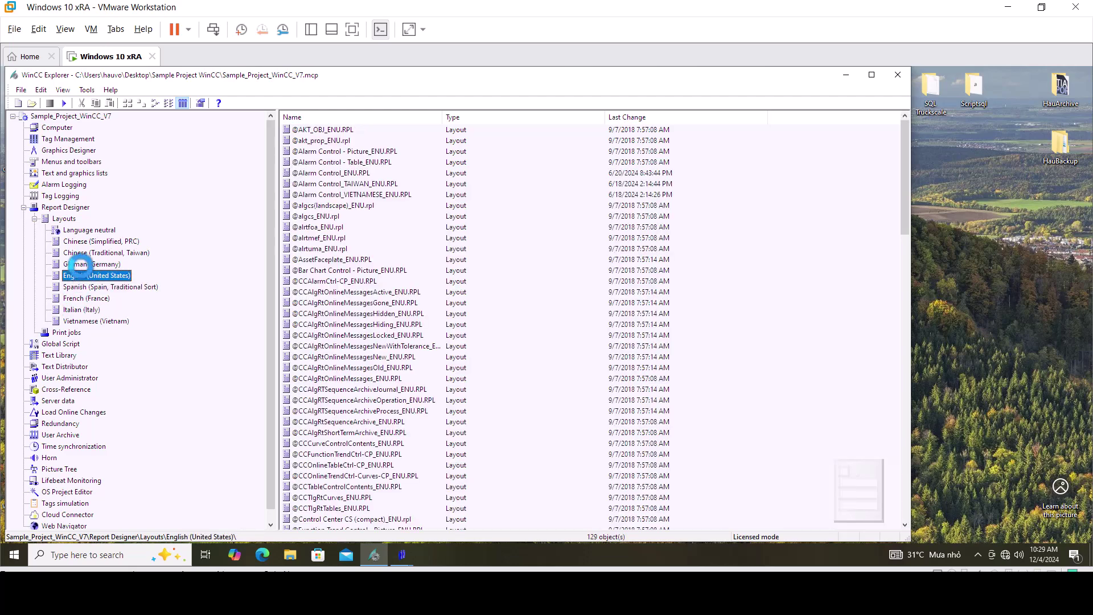
pyautogui.click(80, 264)
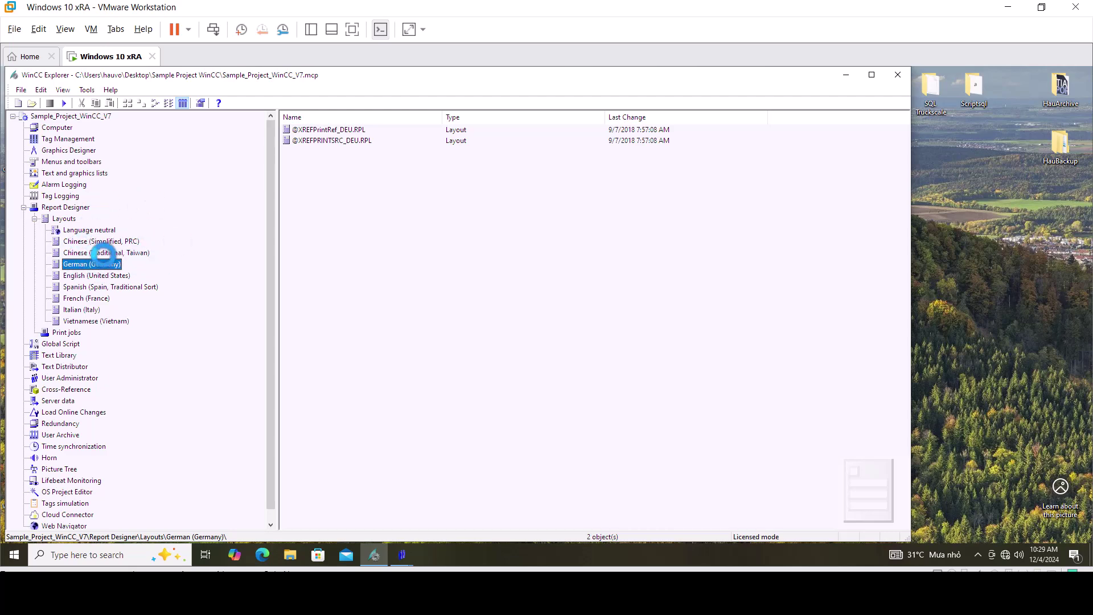
# - Check the Chinese (Simplified, Traditional) and Vietnamese layouts and Print jobs, then collapse Layouts
pyautogui.click(84, 242)
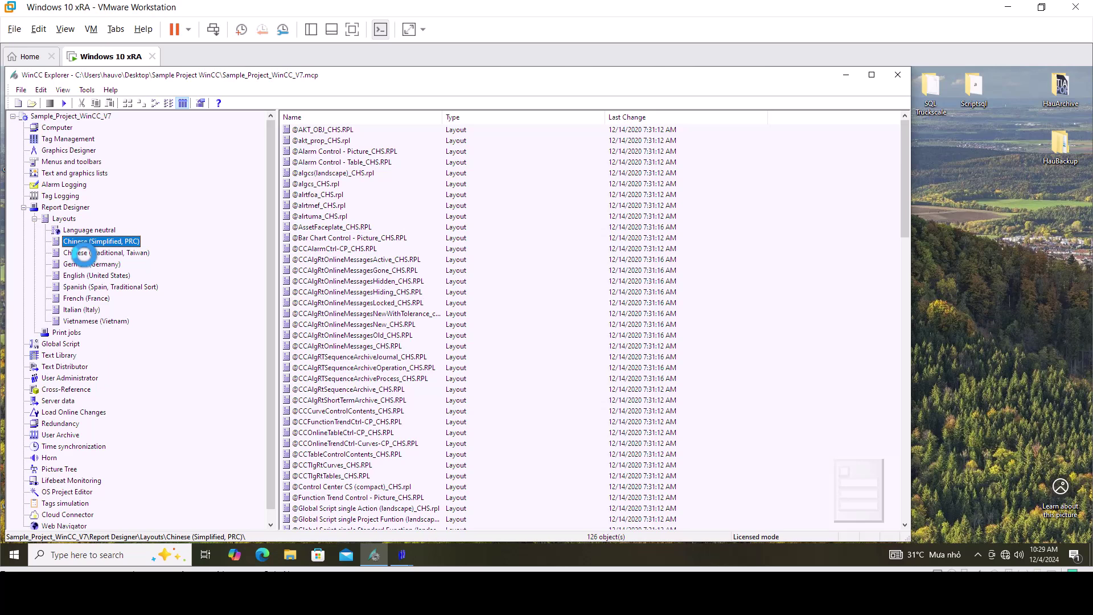
pyautogui.click(85, 253)
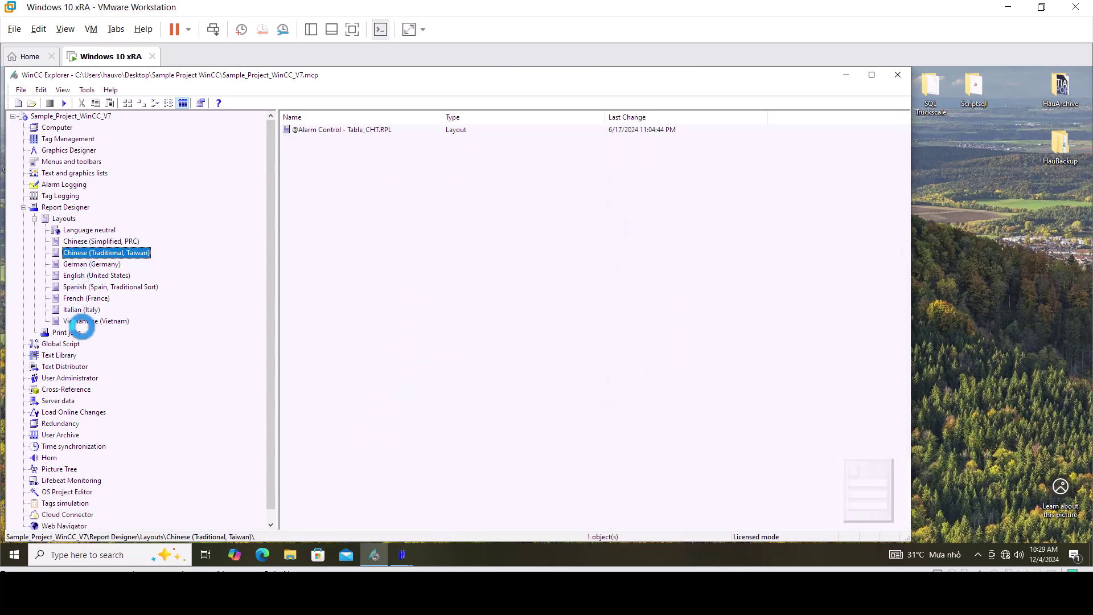
pyautogui.click(62, 332)
pyautogui.click(82, 321)
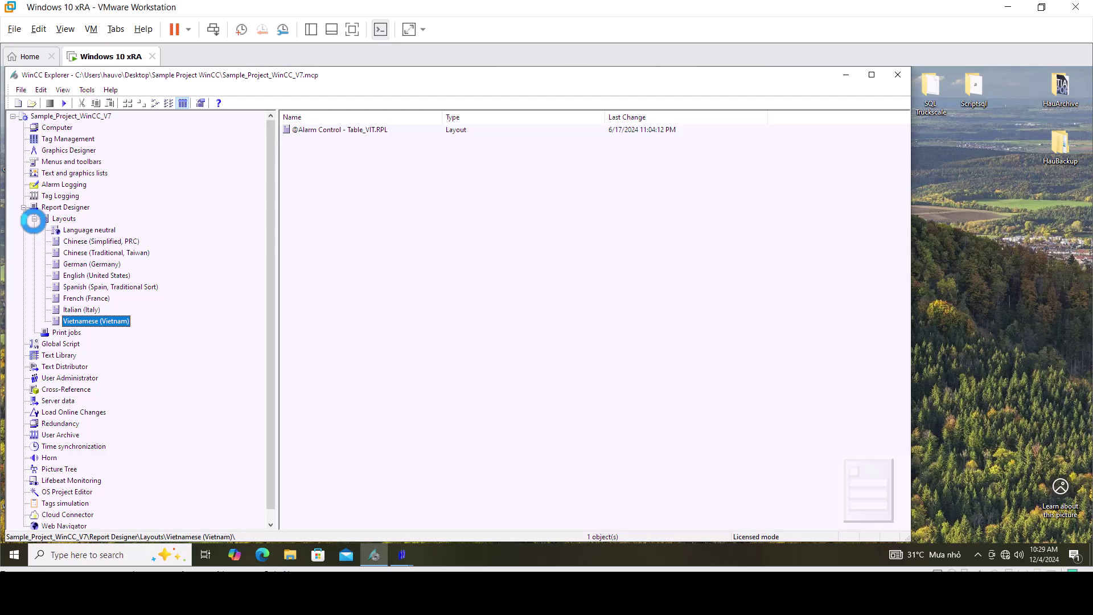
pyautogui.click(34, 219)
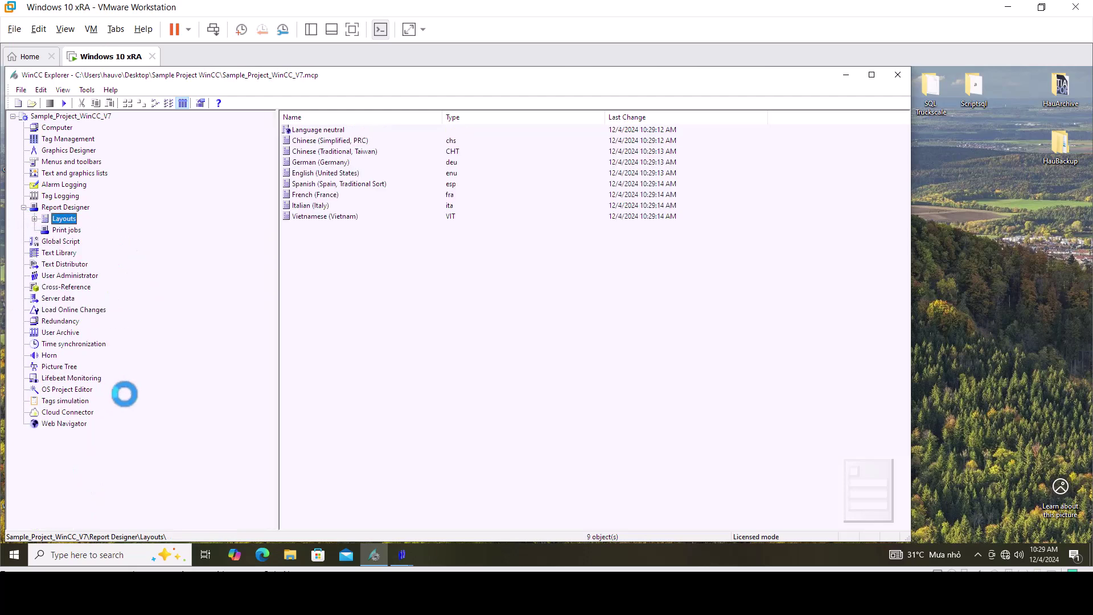
pyautogui.click(51, 151)
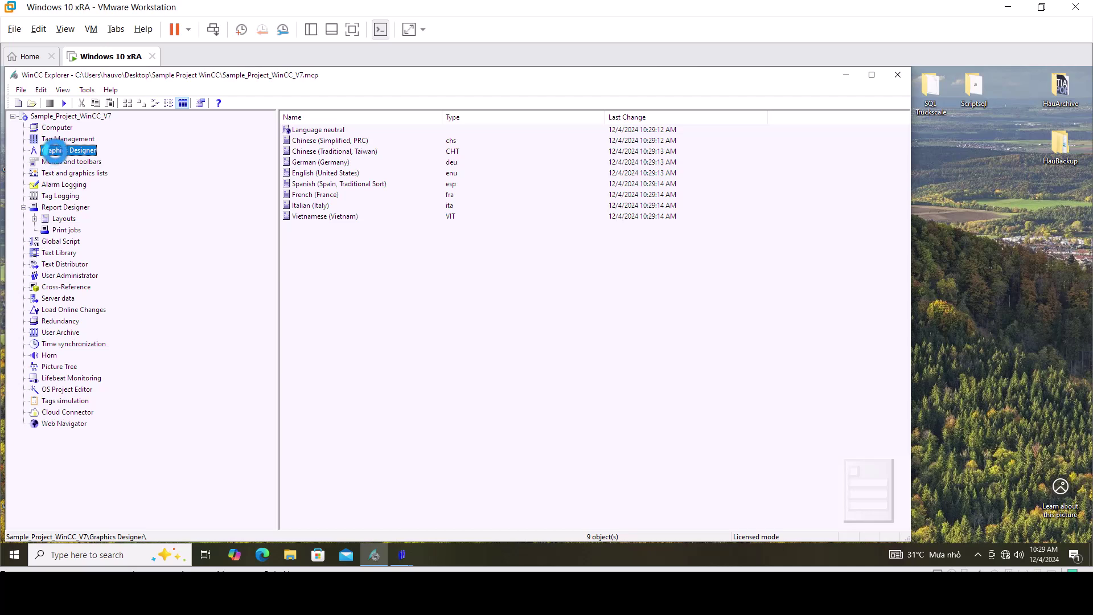
# - Launch Graphics Designer, dismiss Tips & Tricks, and open the picture map_46A-7F.Pdl
pyautogui.doubleClick(55, 151)
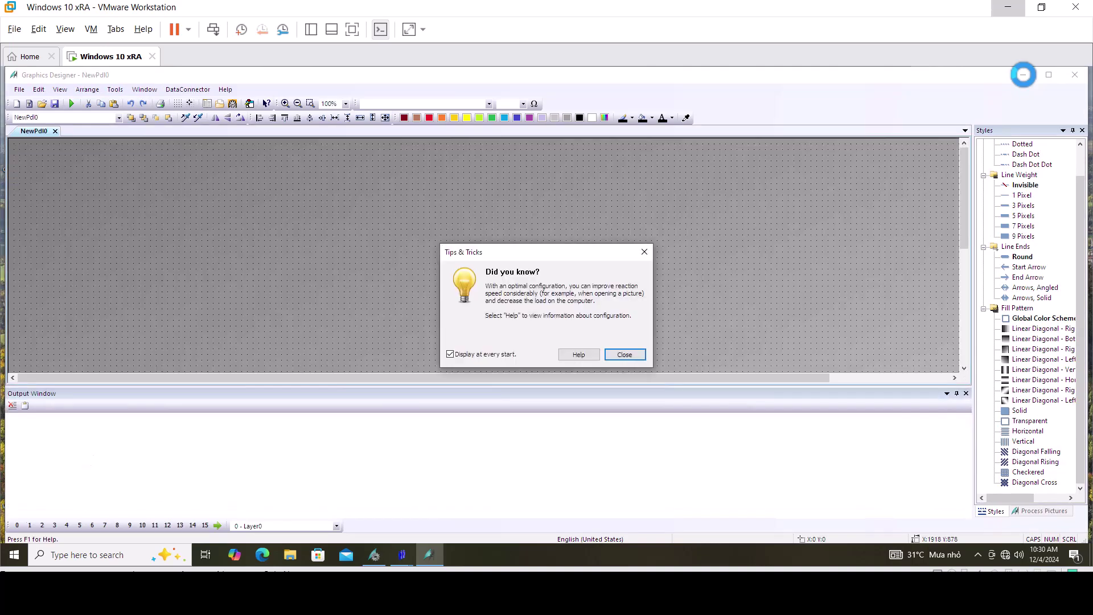
pyautogui.click(625, 355)
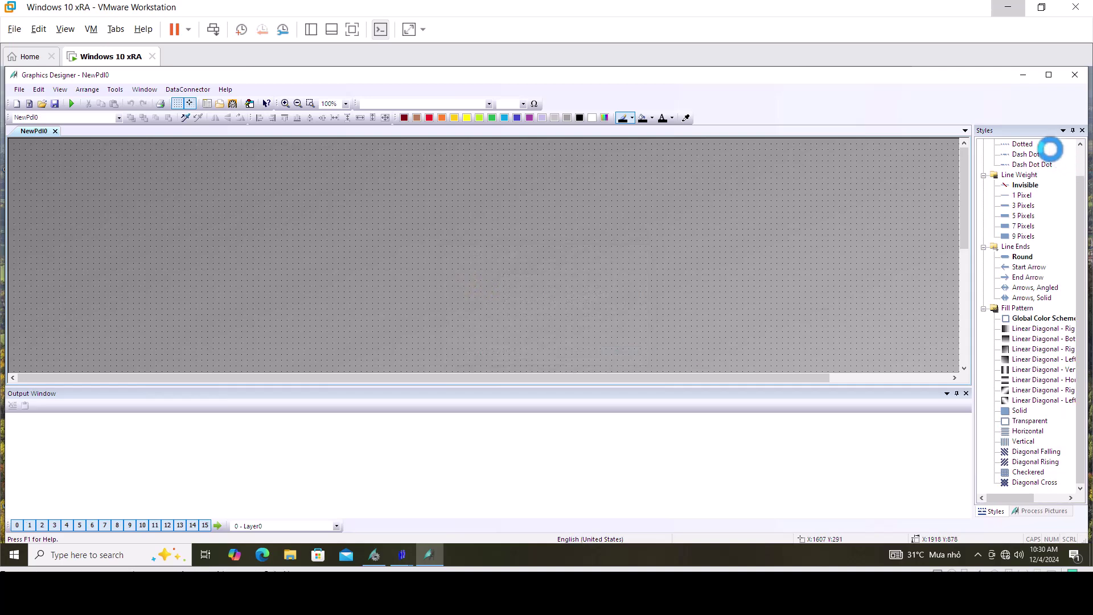
pyautogui.click(1023, 74)
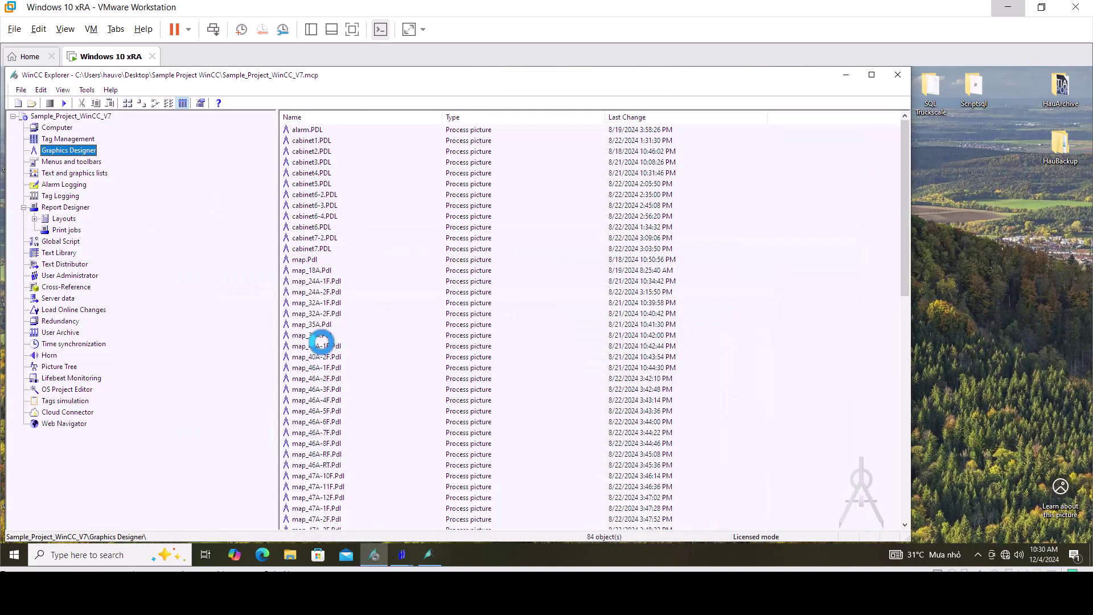
pyautogui.rightClick(315, 433)
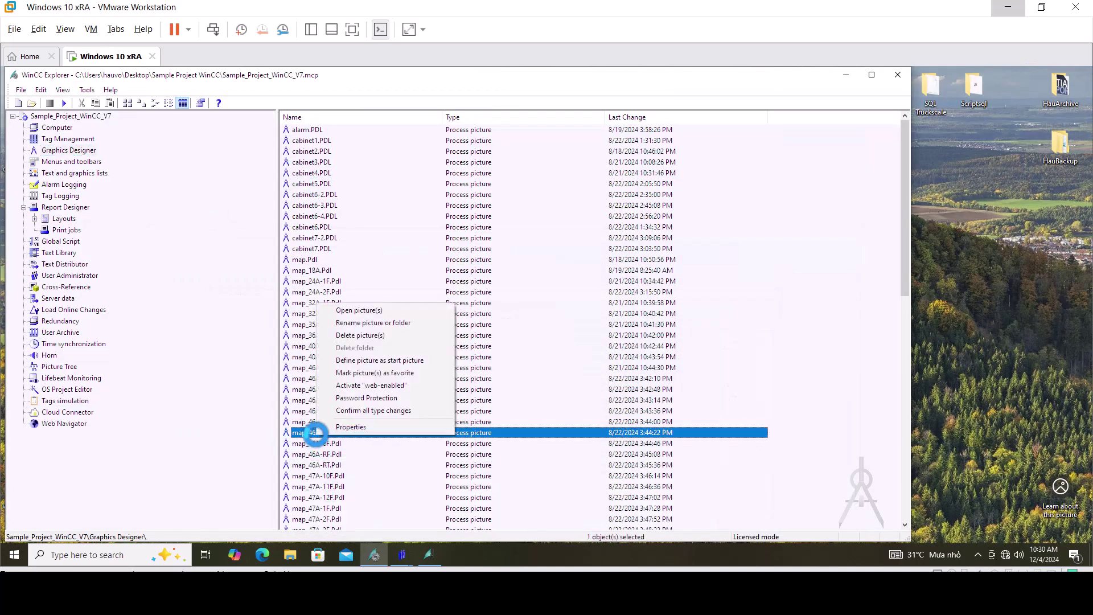
pyautogui.click(367, 310)
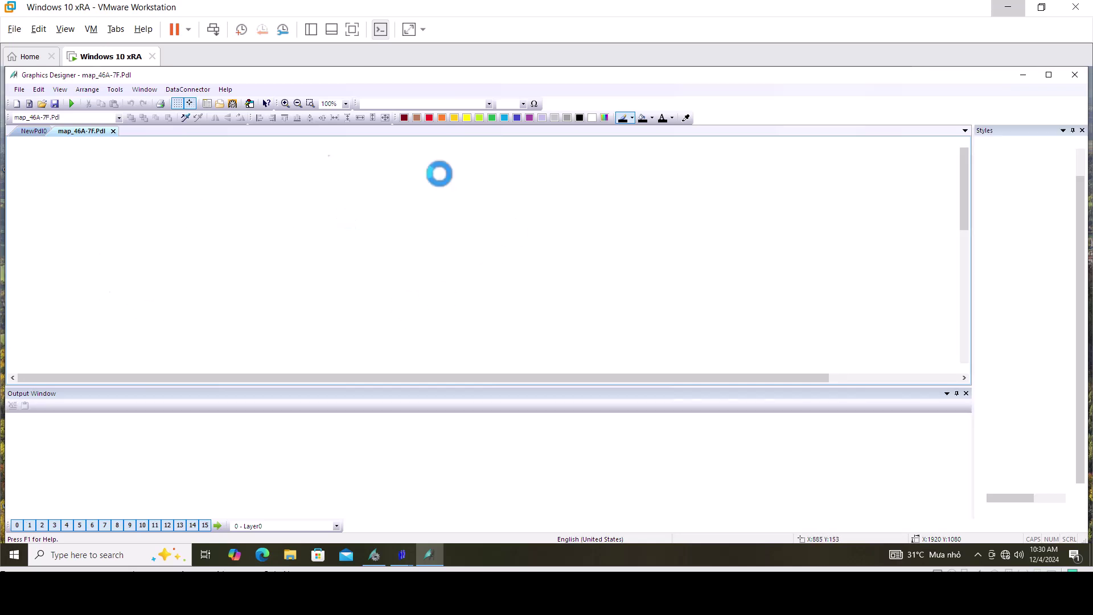
# - Close Graphics Designer without saving NewPdl0, then close the WinCC Explorer window
pyautogui.scroll(-10, 519, 270)
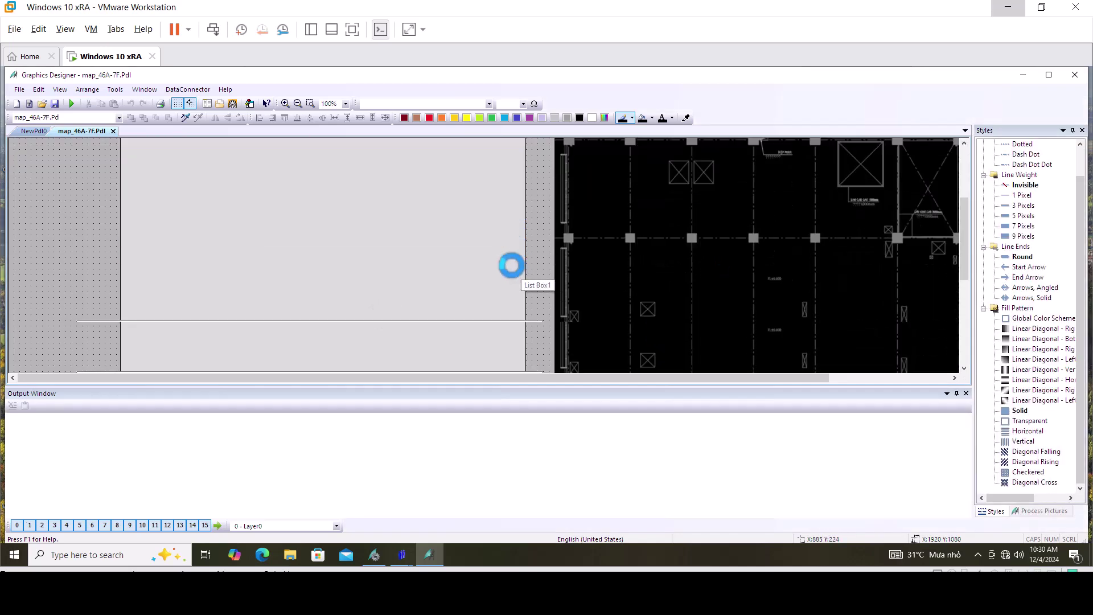
pyautogui.click(1075, 74)
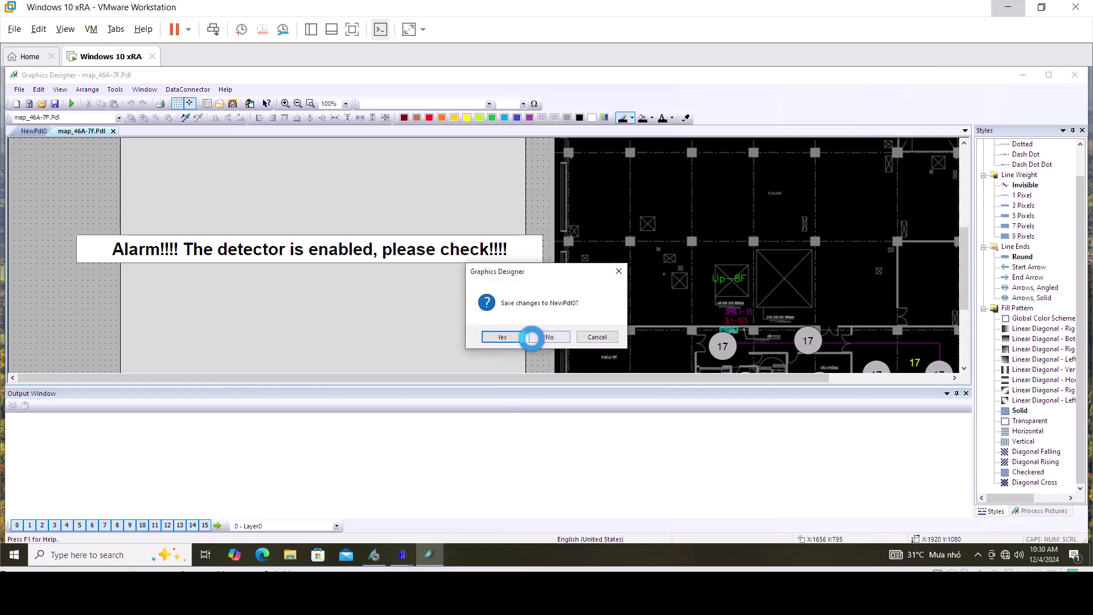
pyautogui.click(538, 338)
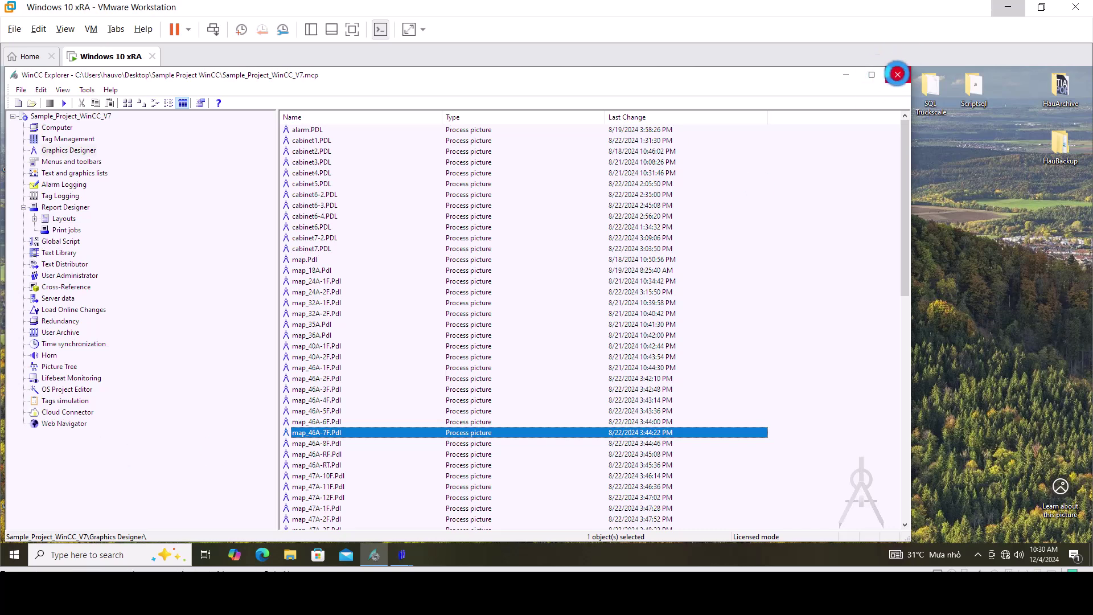
pyautogui.click(898, 75)
# - Exit WinCC Explorer and expand Siemens Automation in the Start menu down to Project Duplicator
pyautogui.click(470, 332)
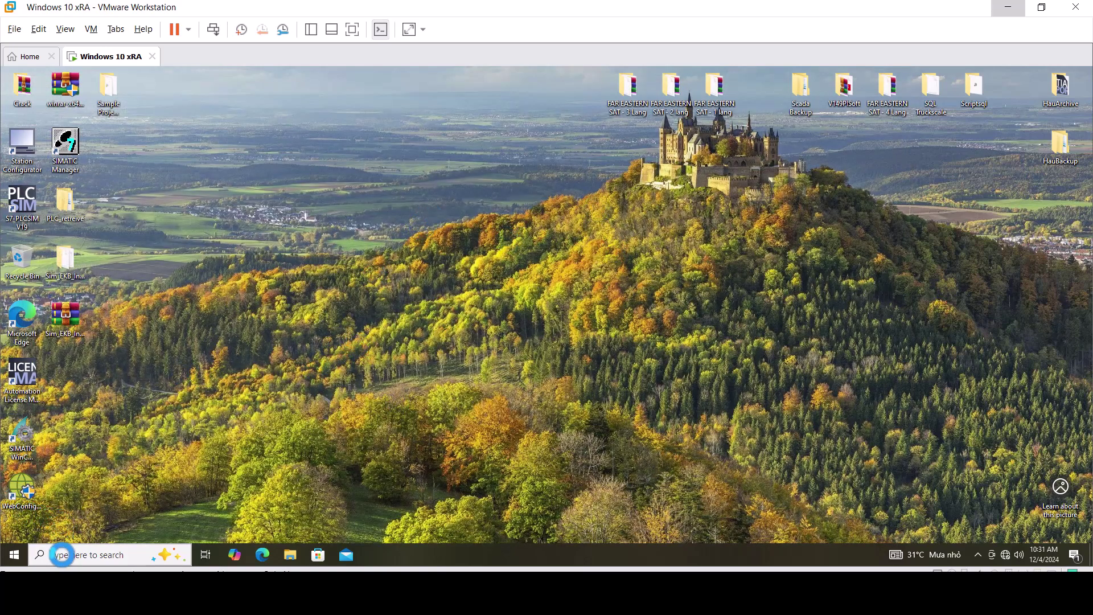
pyautogui.click(60, 554)
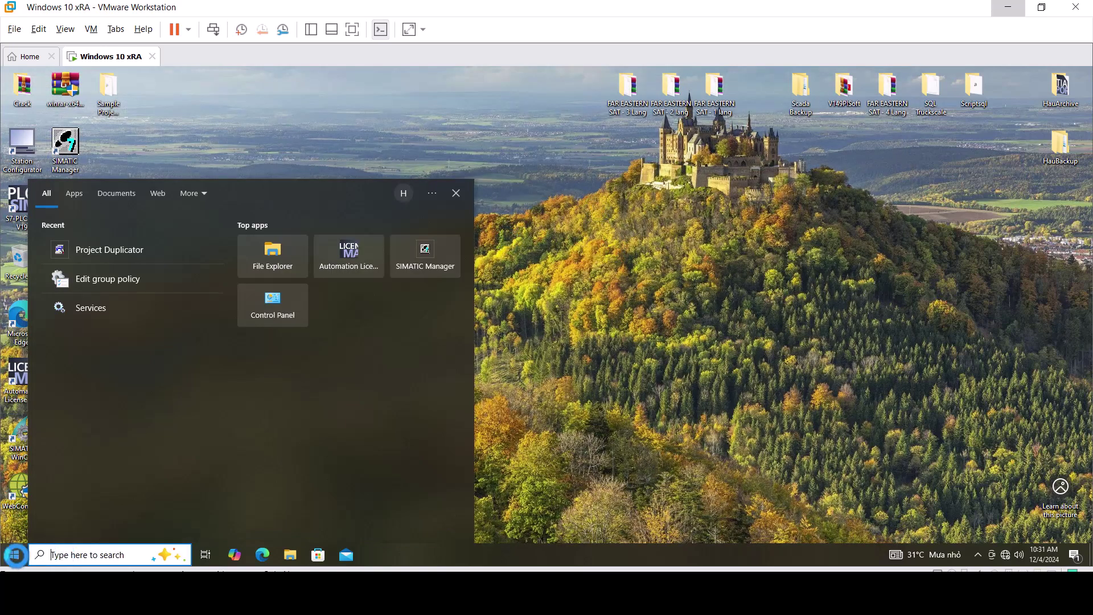
pyautogui.click(15, 555)
pyautogui.scroll(-10, 84, 322)
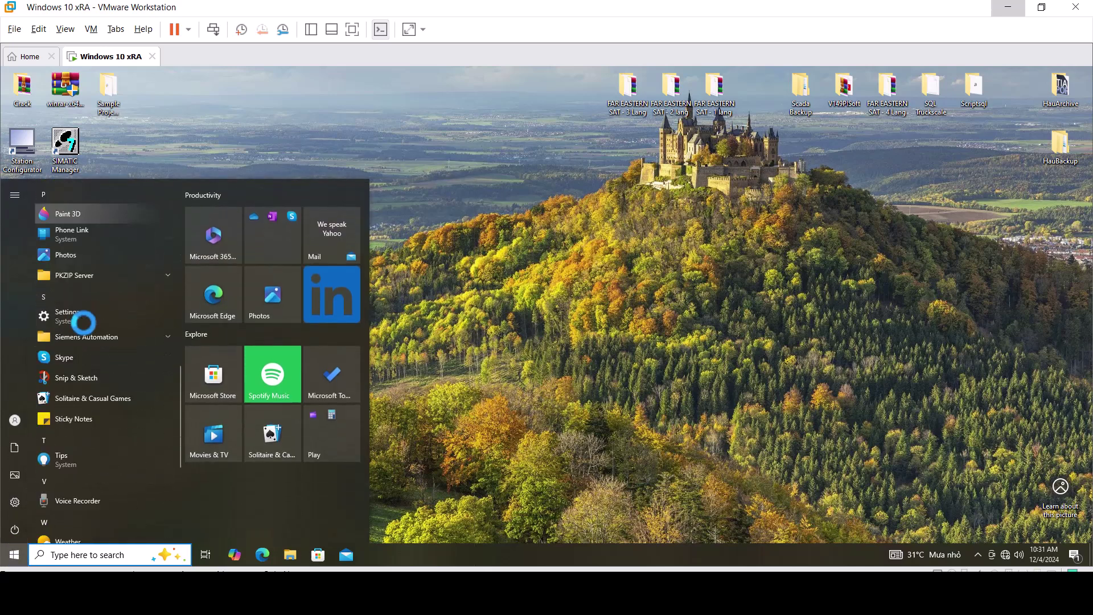
pyautogui.click(84, 338)
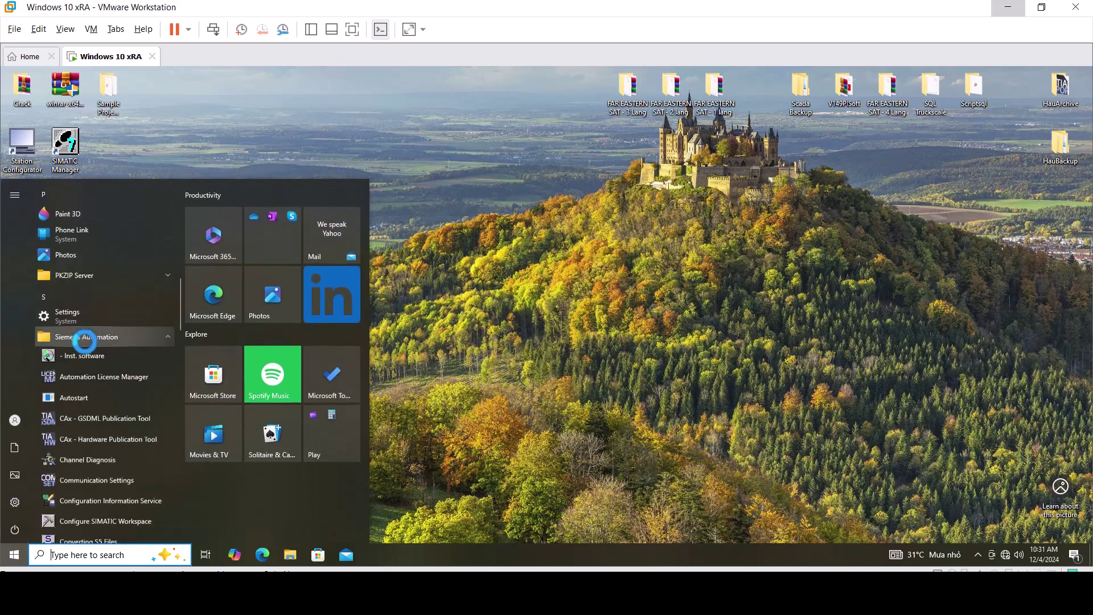
pyautogui.scroll(-3, 85, 342)
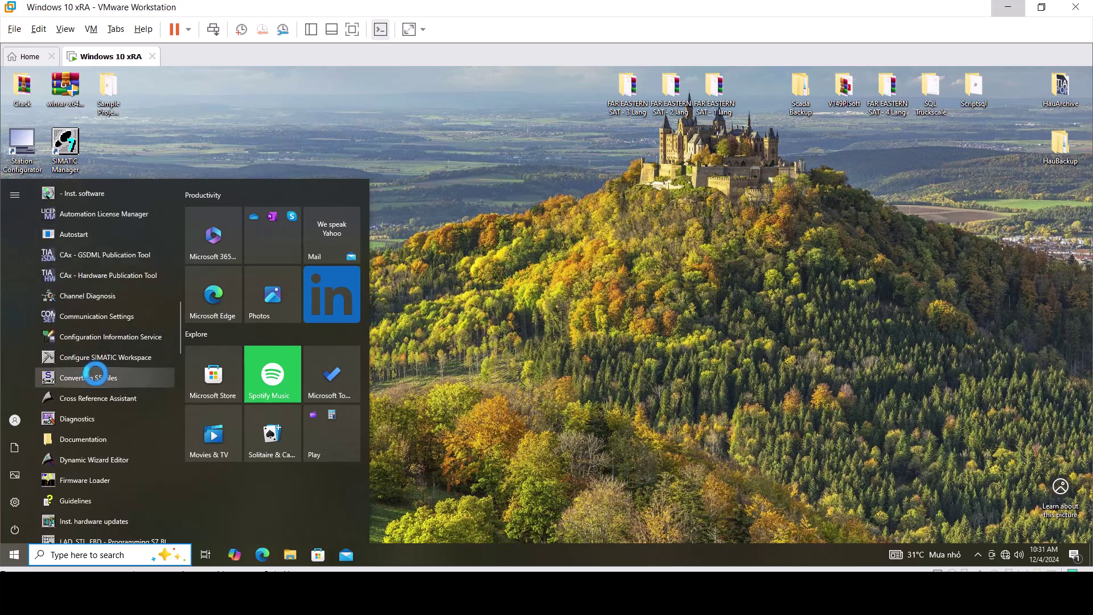
pyautogui.scroll(-2, 99, 374)
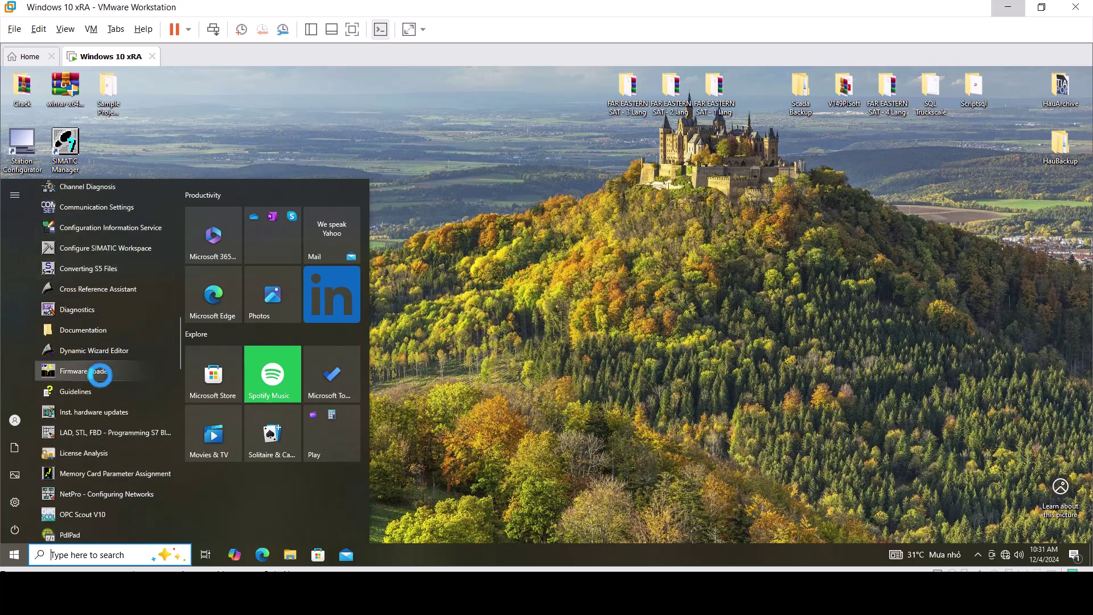
pyautogui.scroll(-3, 119, 422)
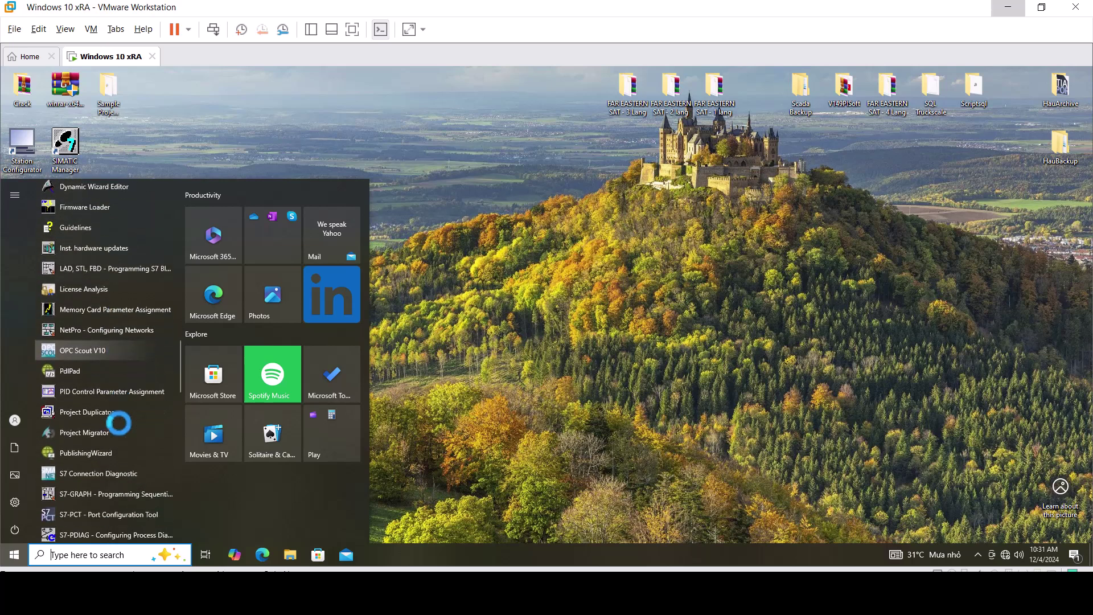
# - In Project Duplicator, choose Desktop\Sample Project WinCC\Sample_Project_WinCC_V7.mcp as the source project
pyautogui.click(85, 414)
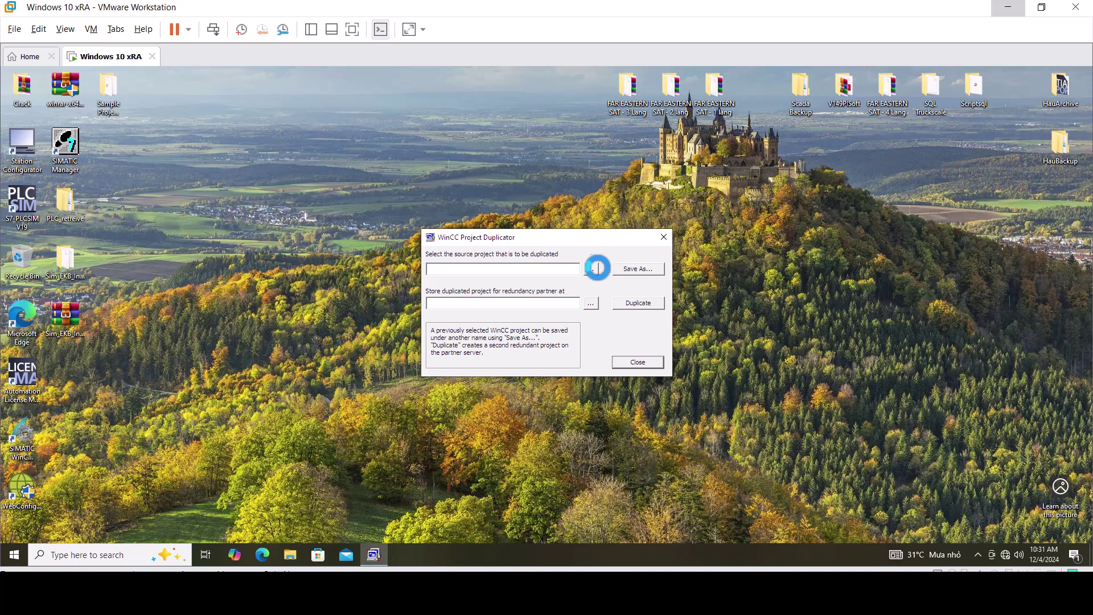
pyautogui.click(593, 266)
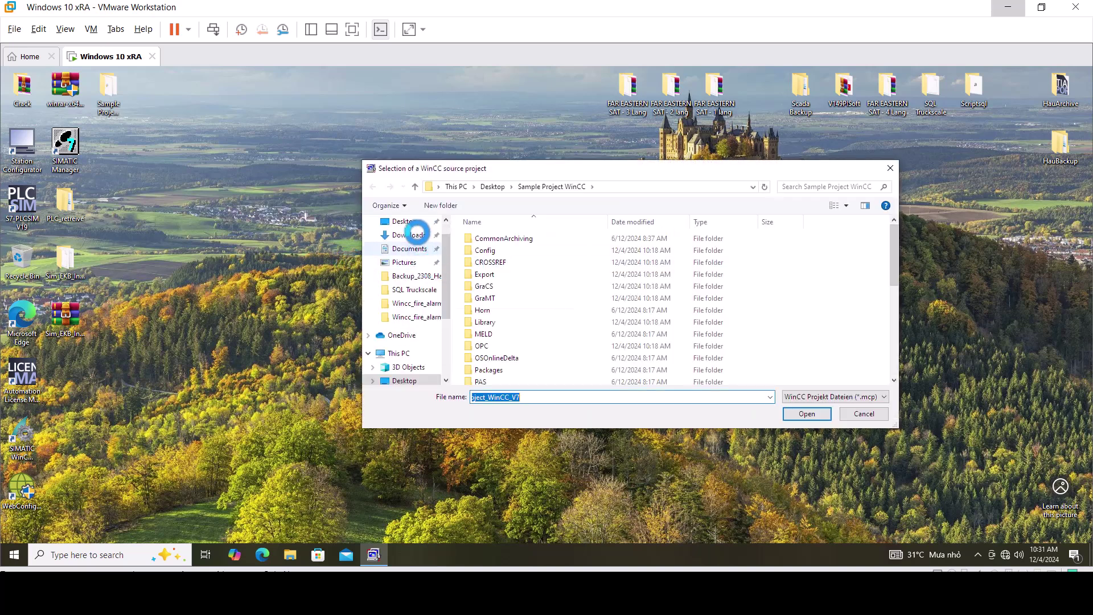
pyautogui.click(406, 221)
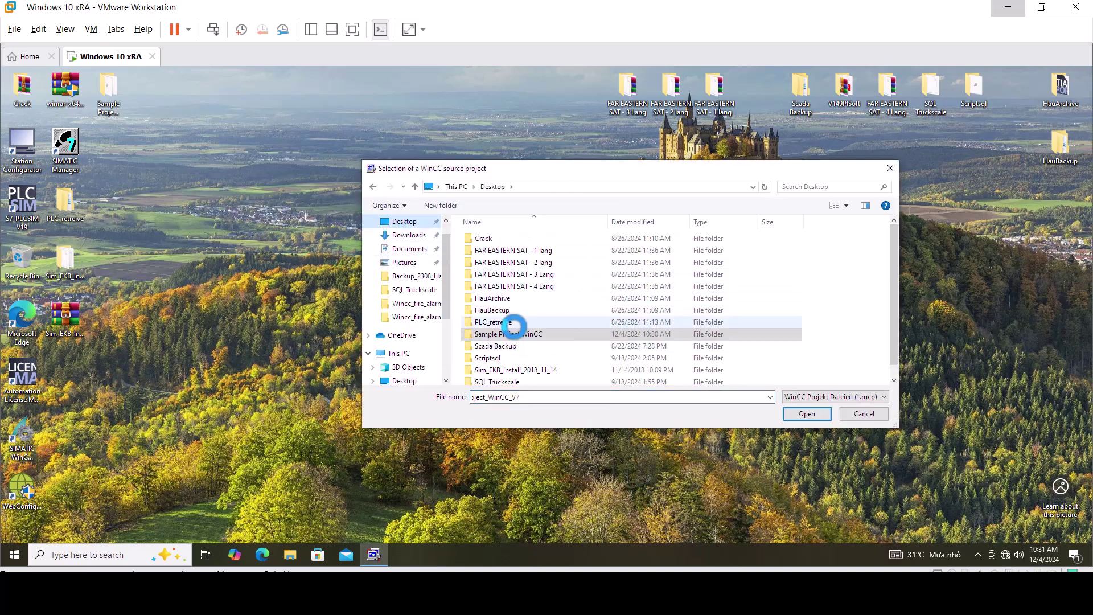
pyautogui.doubleClick(509, 334)
pyautogui.scroll(-10, 603, 313)
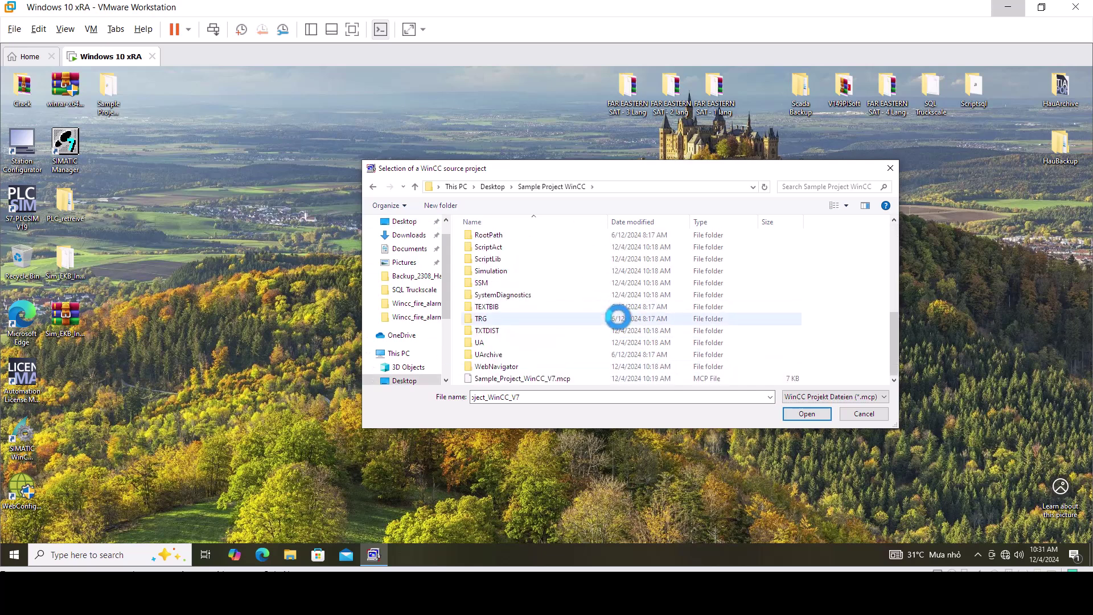
pyautogui.click(517, 377)
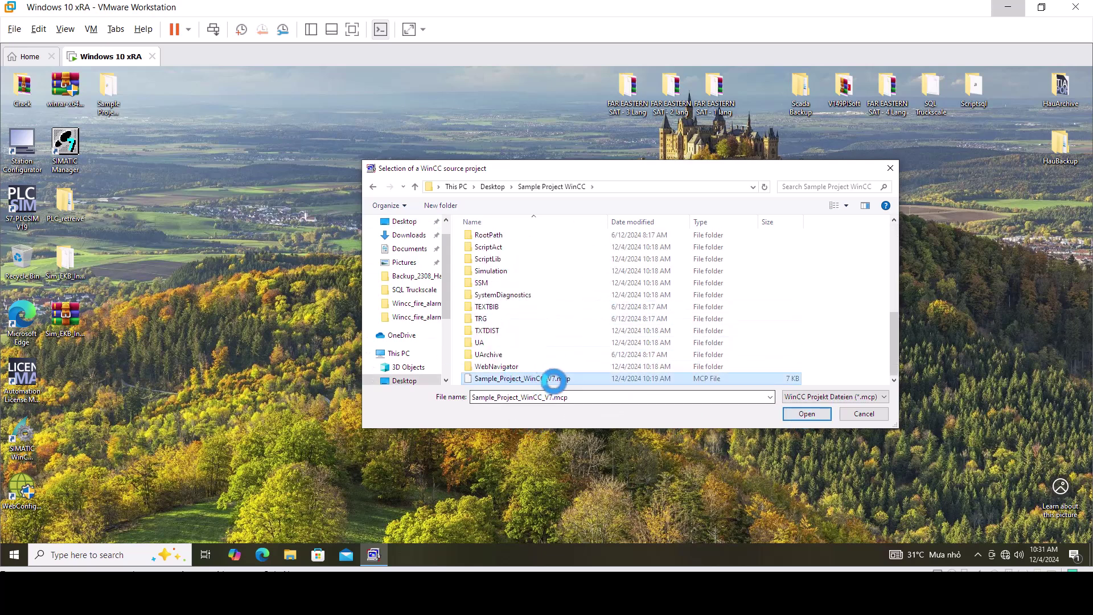
pyautogui.click(802, 412)
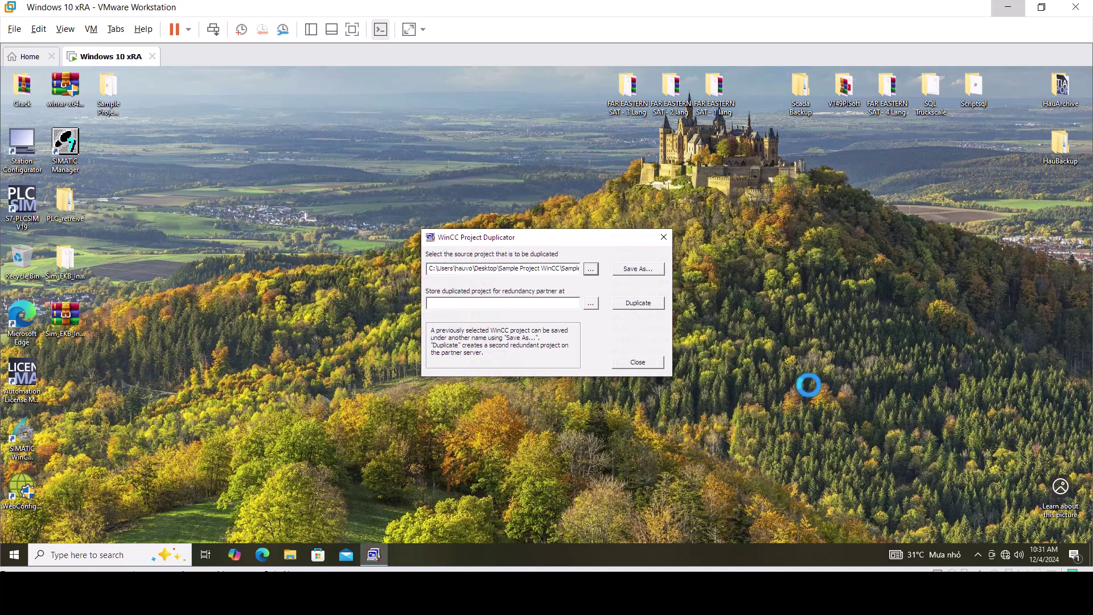
# - Save the copy into a new Desktop folder named 'backupproject', fixing the misspelled folder name
pyautogui.click(651, 268)
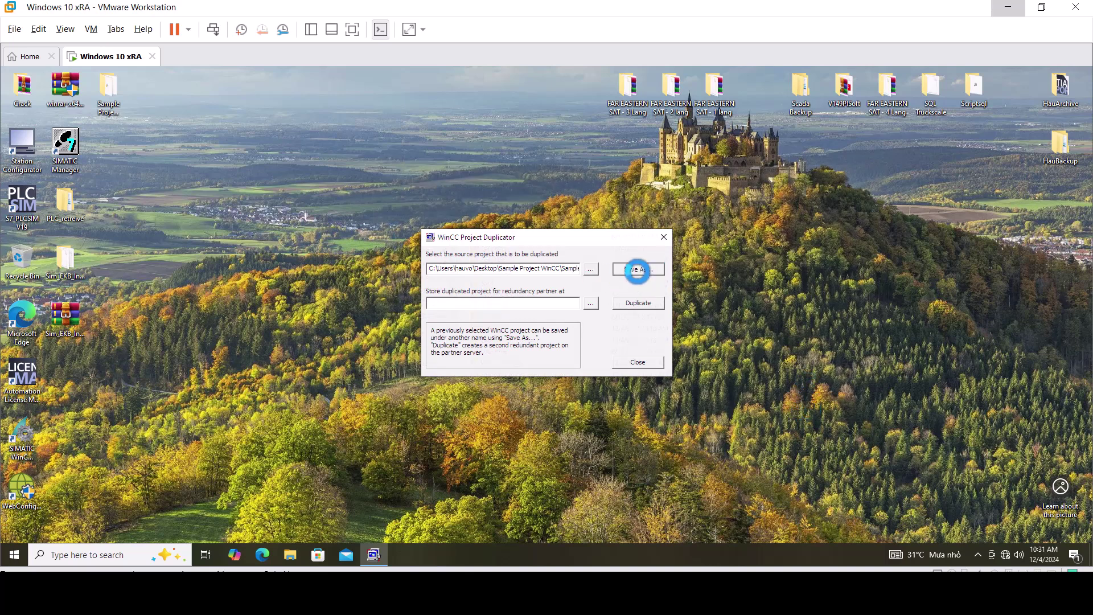
pyautogui.scroll(2, 410, 231)
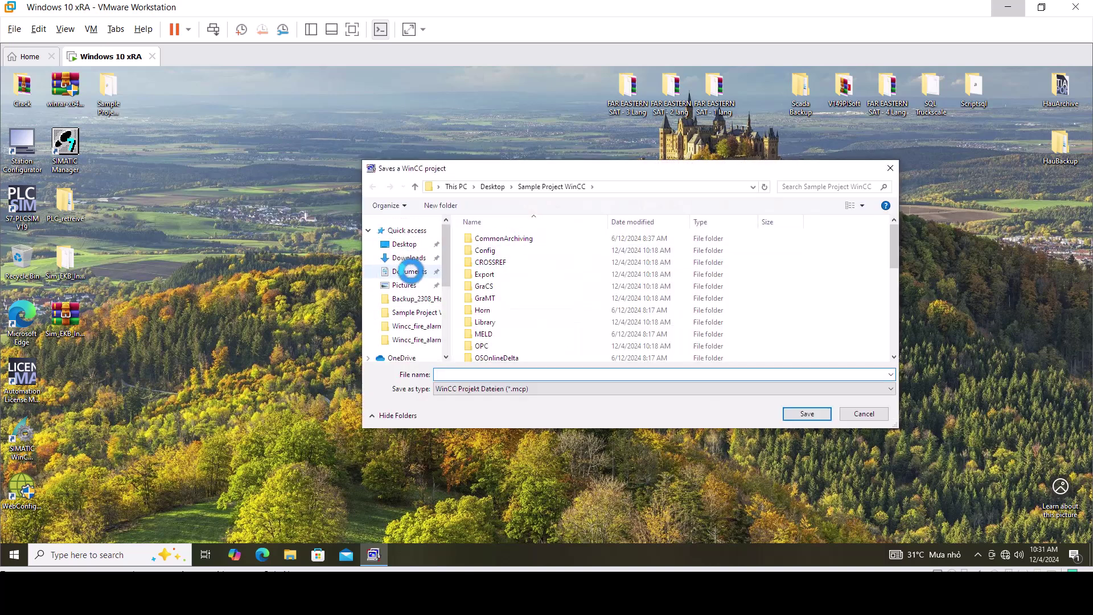
pyautogui.click(401, 244)
pyautogui.click(456, 209)
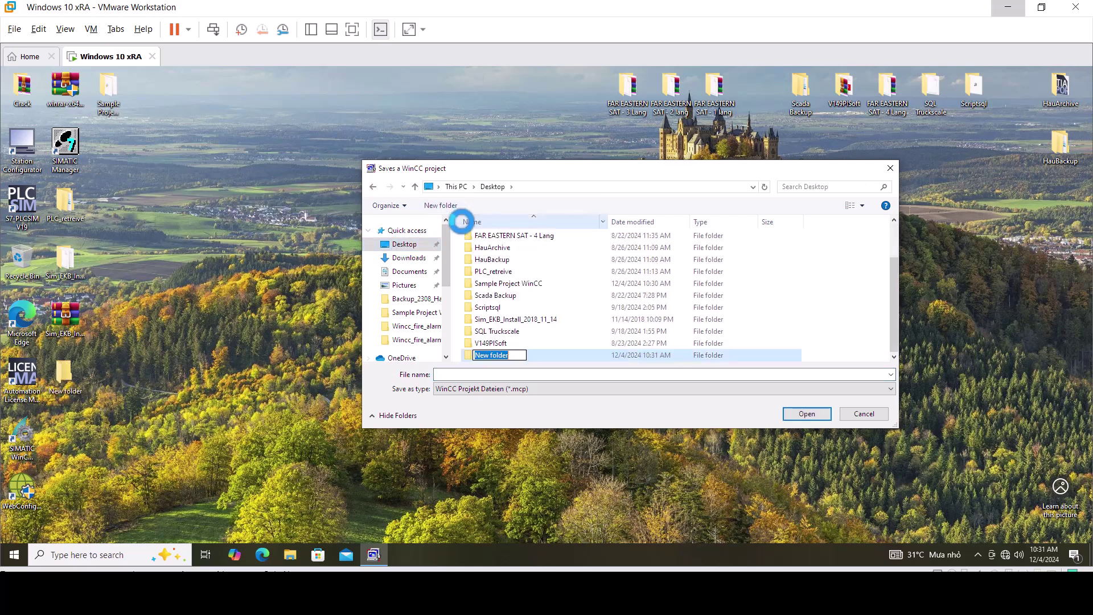
pyautogui.write('backupptoject')
pyautogui.press('Return')
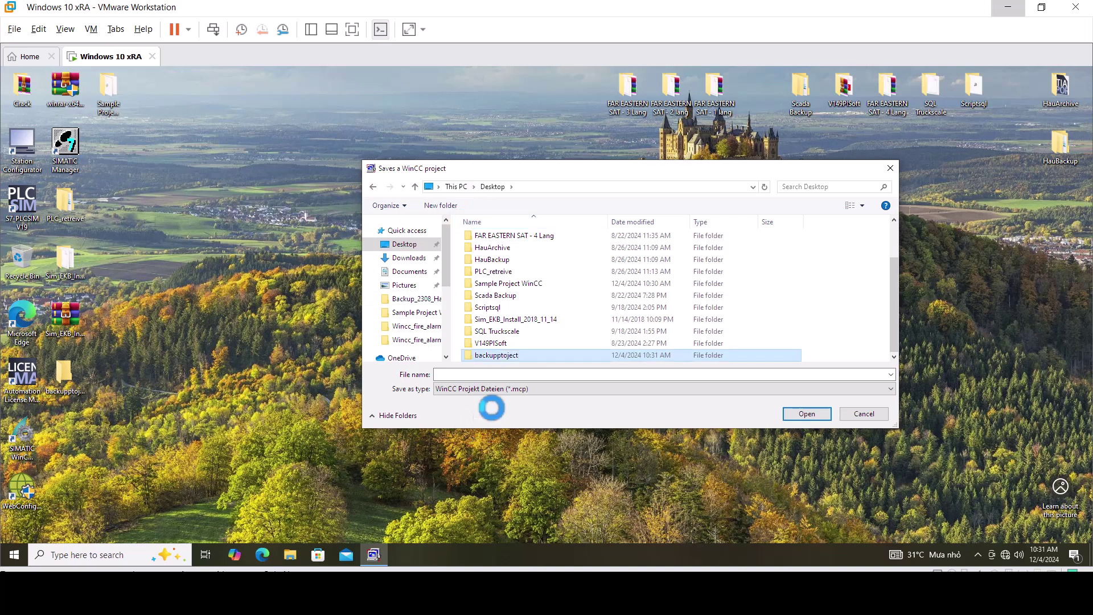
pyautogui.click(501, 356)
pyautogui.click(502, 355)
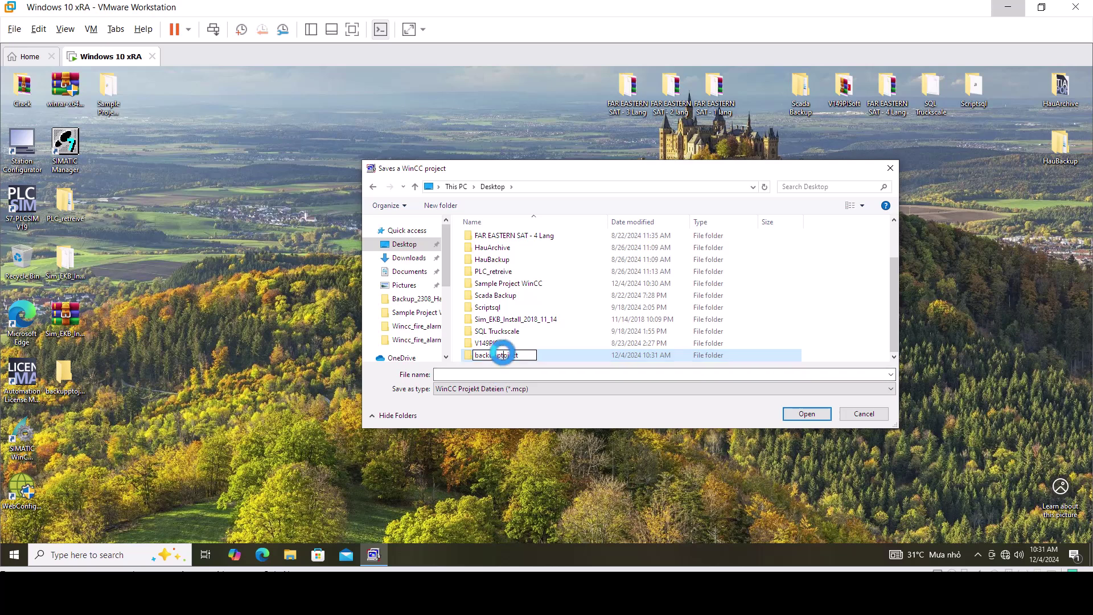
pyautogui.press('BackSpace')
pyautogui.write('r')
pyautogui.press('Return')
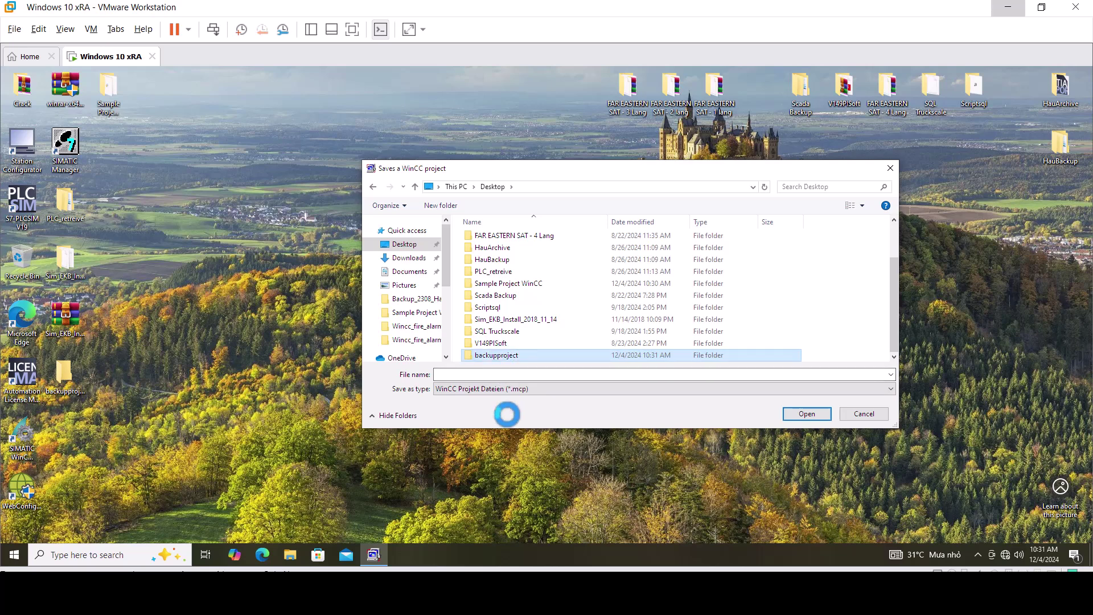
pyautogui.doubleClick(504, 353)
pyautogui.click(475, 374)
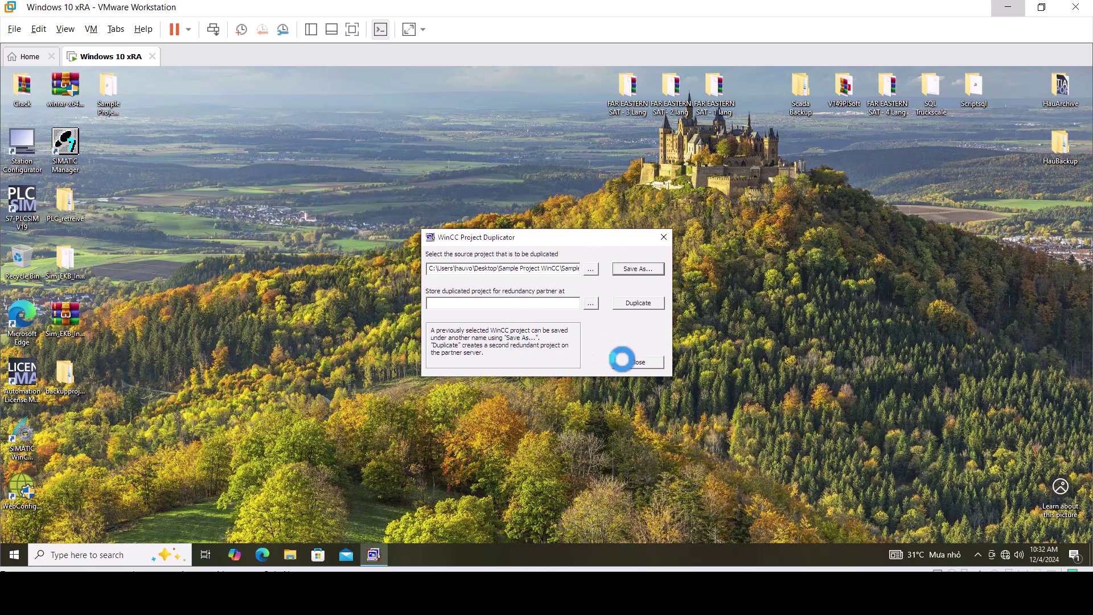
# - Dismiss the duplication success note and close Project Duplicator
pyautogui.click(614, 333)
pyautogui.click(623, 360)
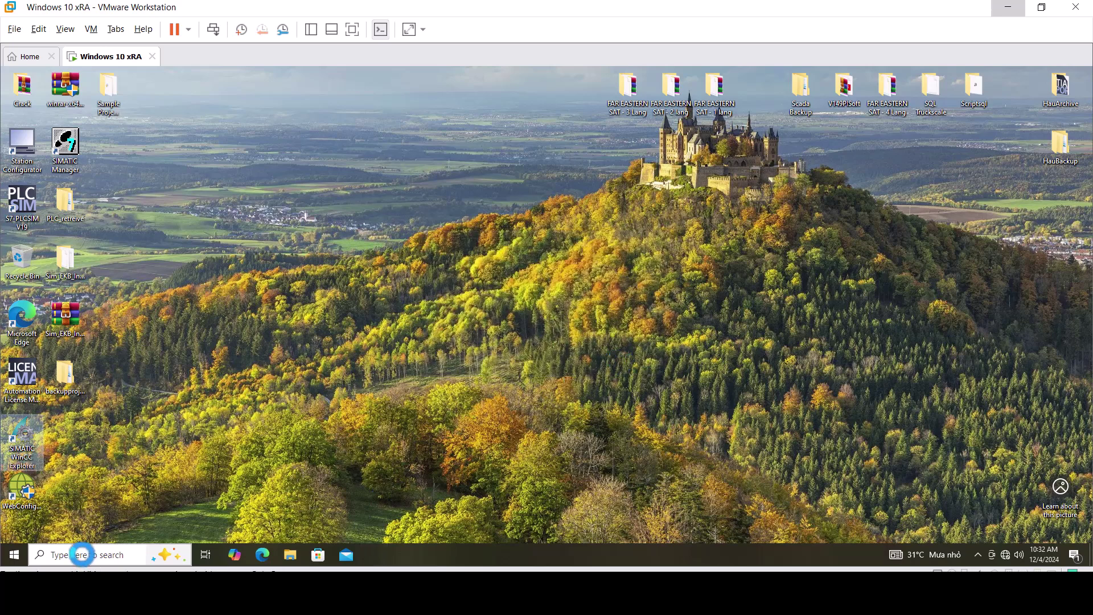
pyautogui.click(69, 554)
pyautogui.click(674, 319)
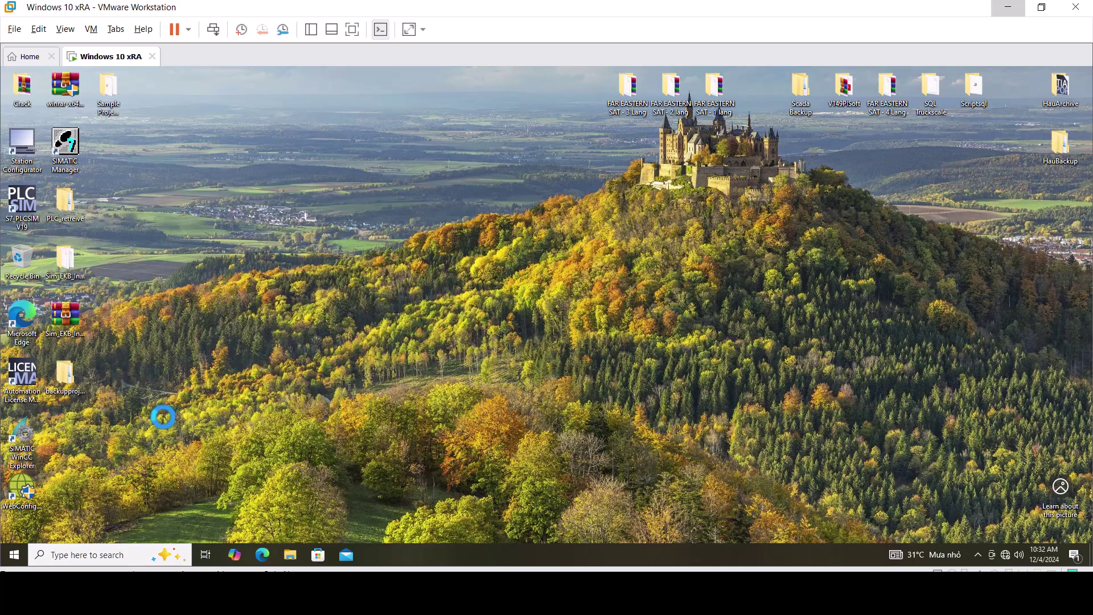
# - Run the SIMATIC WinCC Explorer desktop shortcut as administrator, approving the UAC prompt
pyautogui.doubleClick(23, 441)
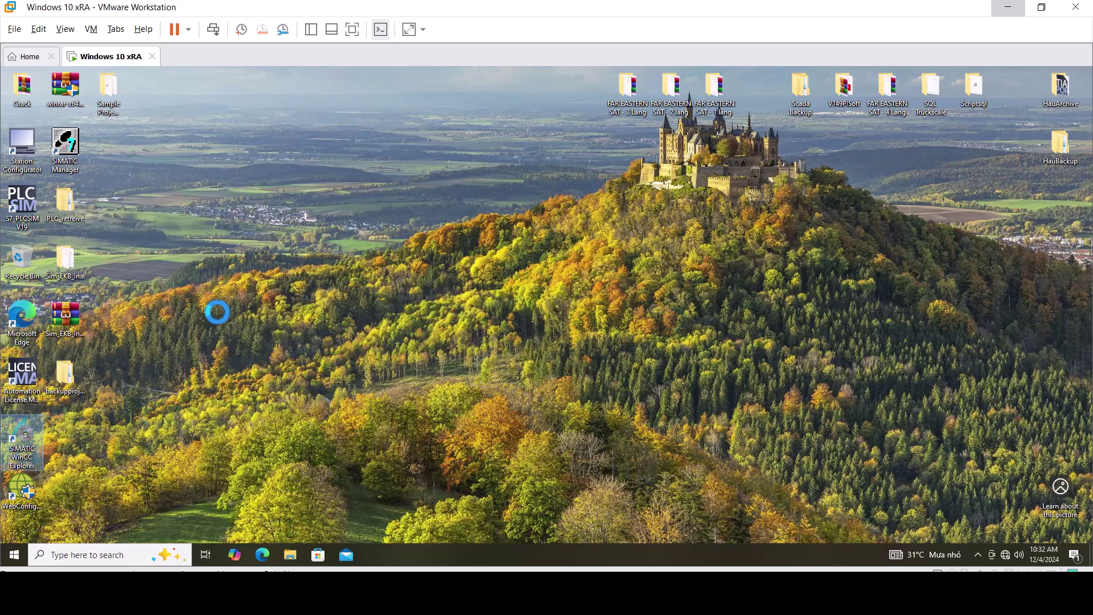
pyautogui.rightClick(22, 436)
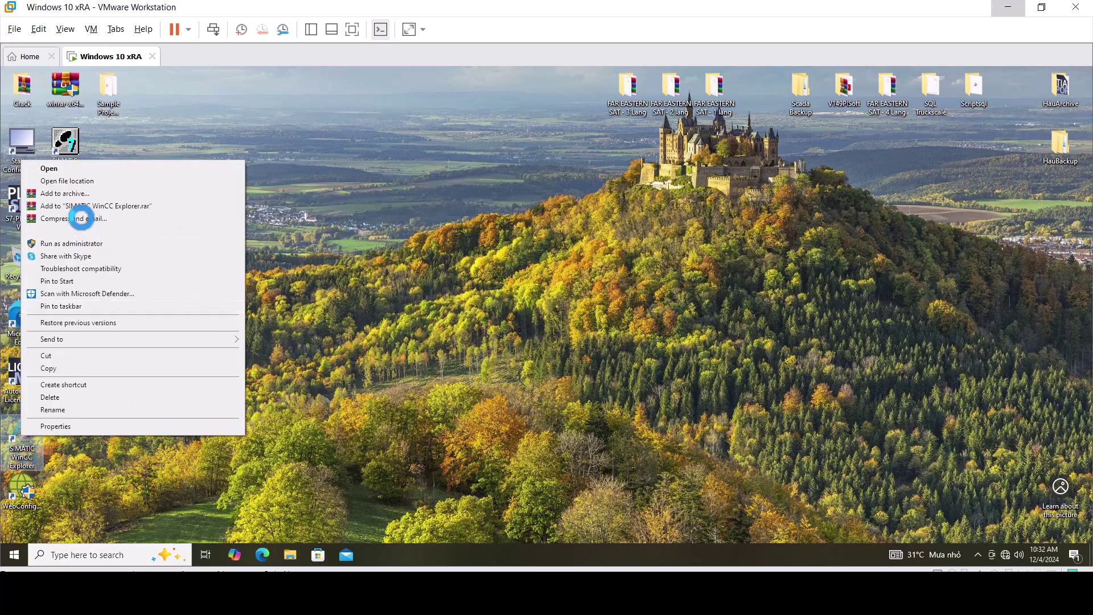
pyautogui.click(54, 241)
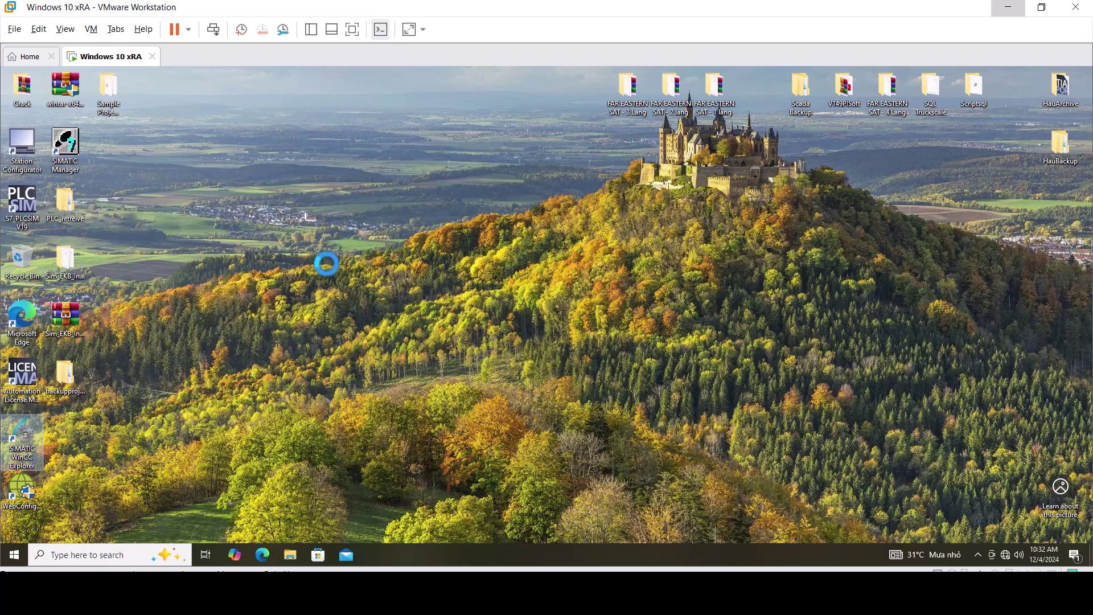
pyautogui.click(482, 387)
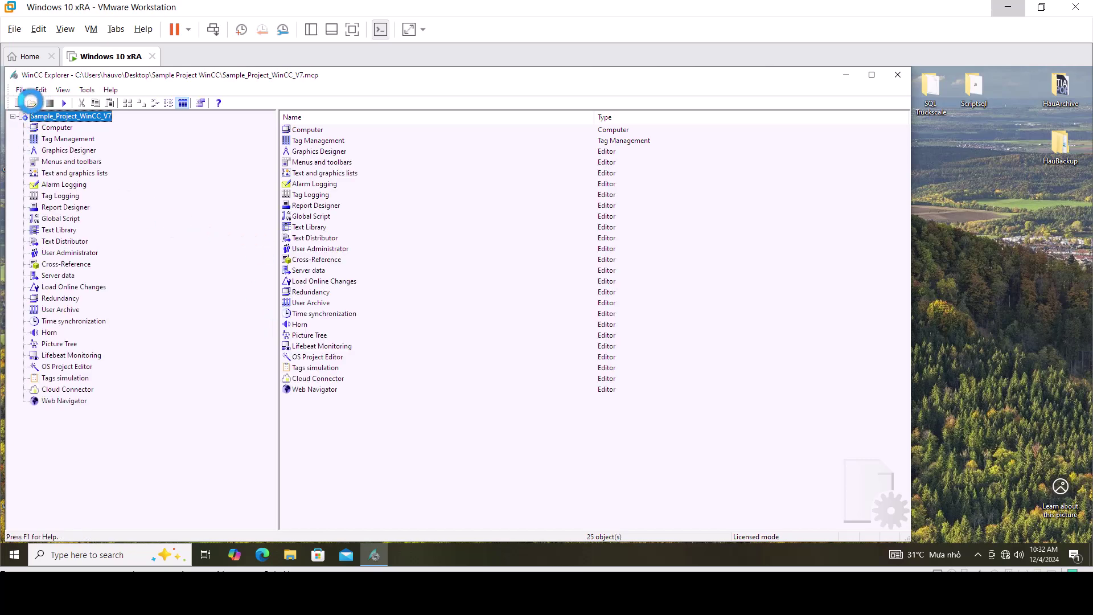
# - Open backuppro.mcp from the Desktop\backupproject\backuppro folder
pyautogui.click(31, 103)
pyautogui.scroll(3, 94, 210)
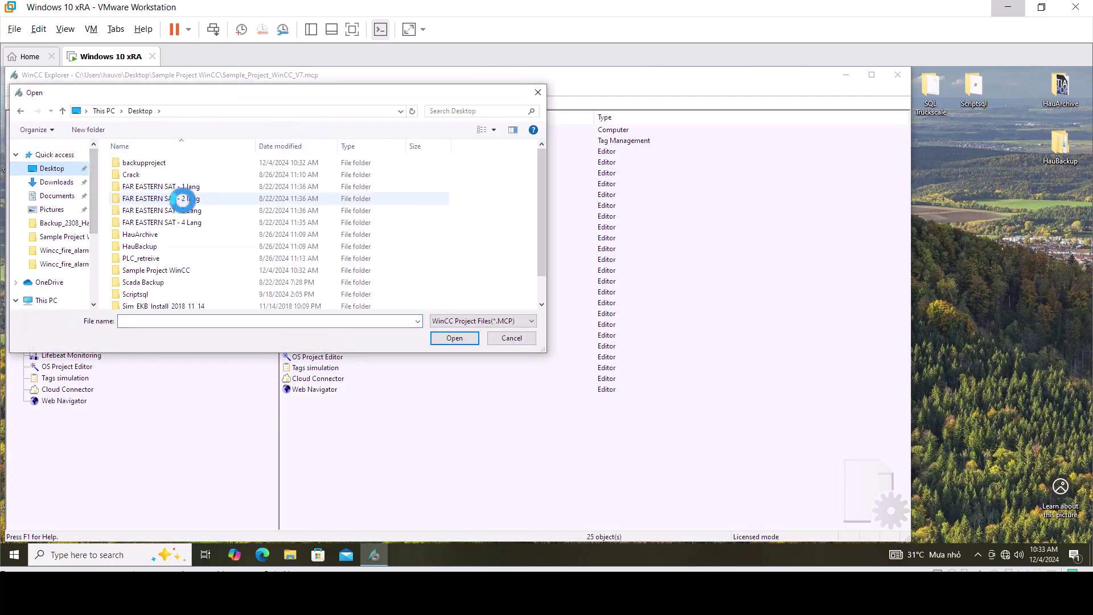
pyautogui.click(155, 162)
pyautogui.doubleClick(155, 162)
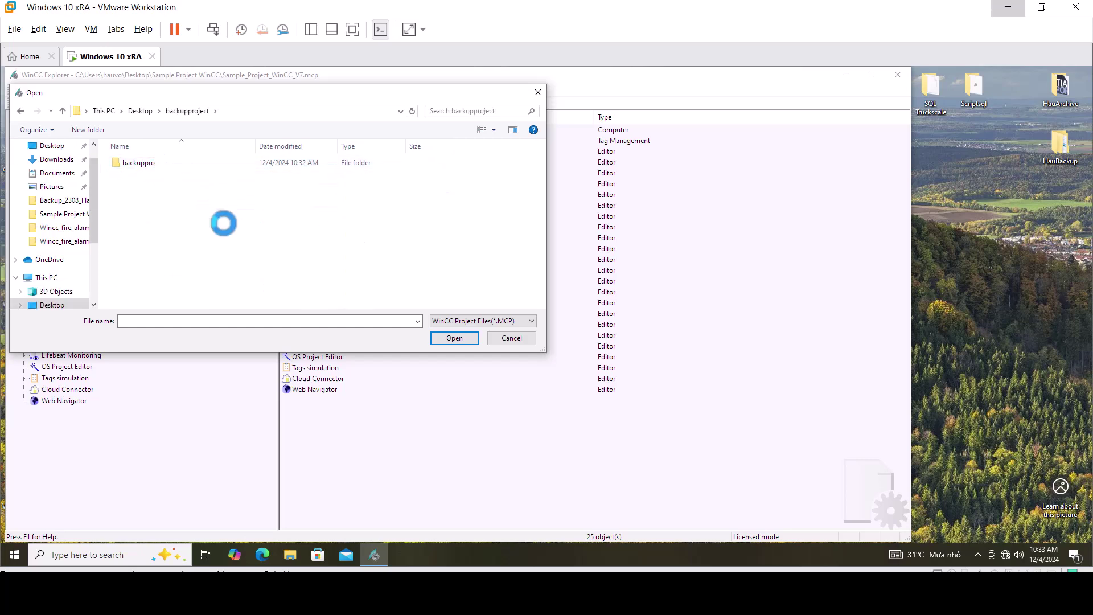
pyautogui.click(152, 162)
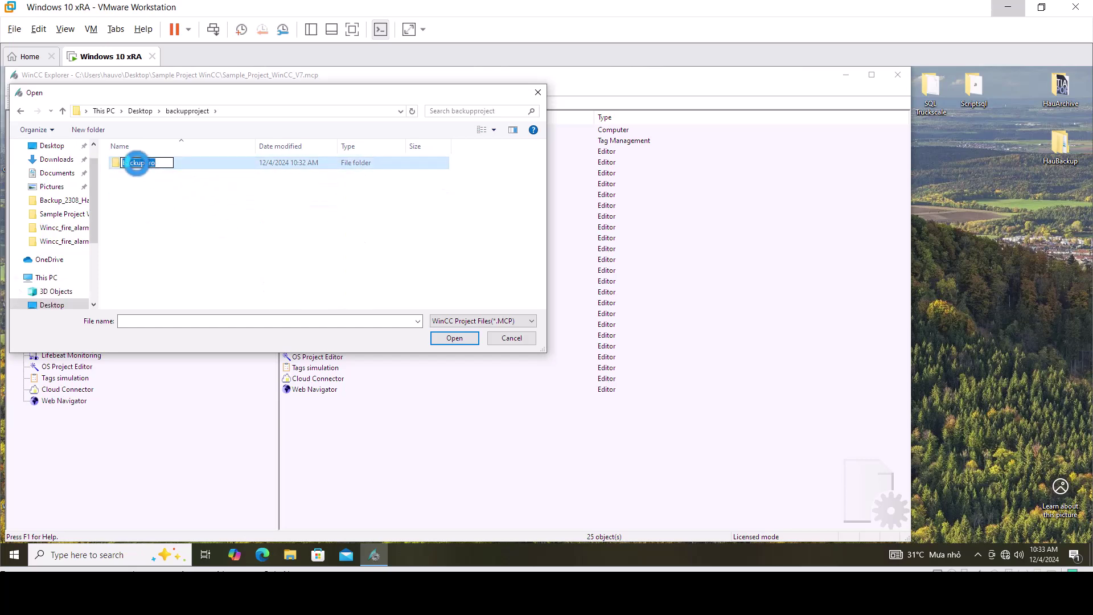
pyautogui.click(114, 164)
pyautogui.doubleClick(115, 164)
pyautogui.scroll(-5, 194, 205)
pyautogui.click(131, 302)
pyautogui.click(453, 337)
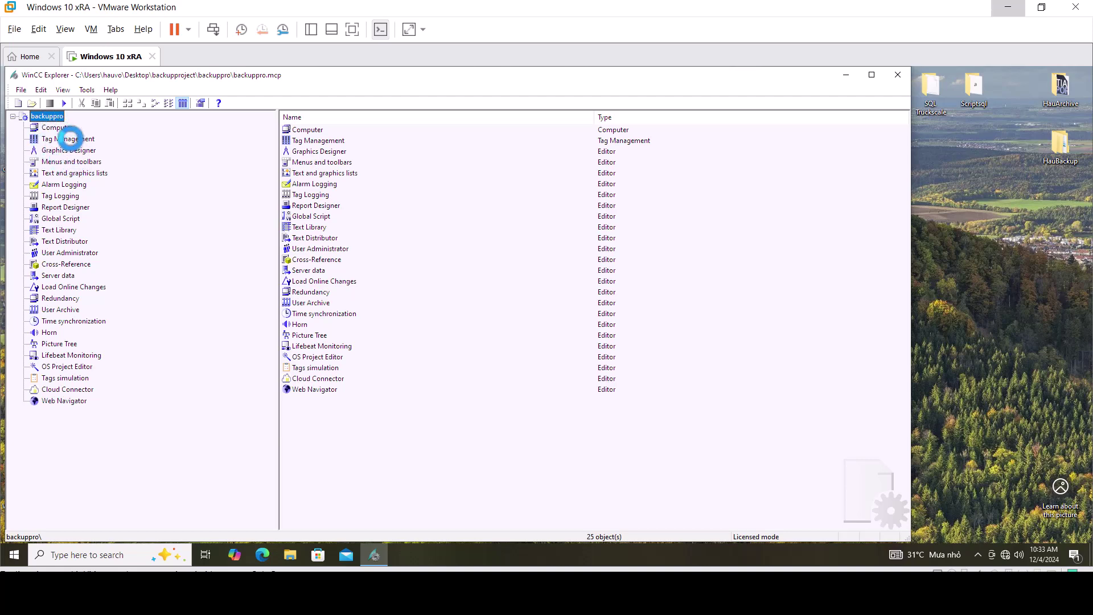
# - View the copy's Computer list showing server PC1PRI, then Tag Management and Graphics Designer
pyautogui.click(54, 126)
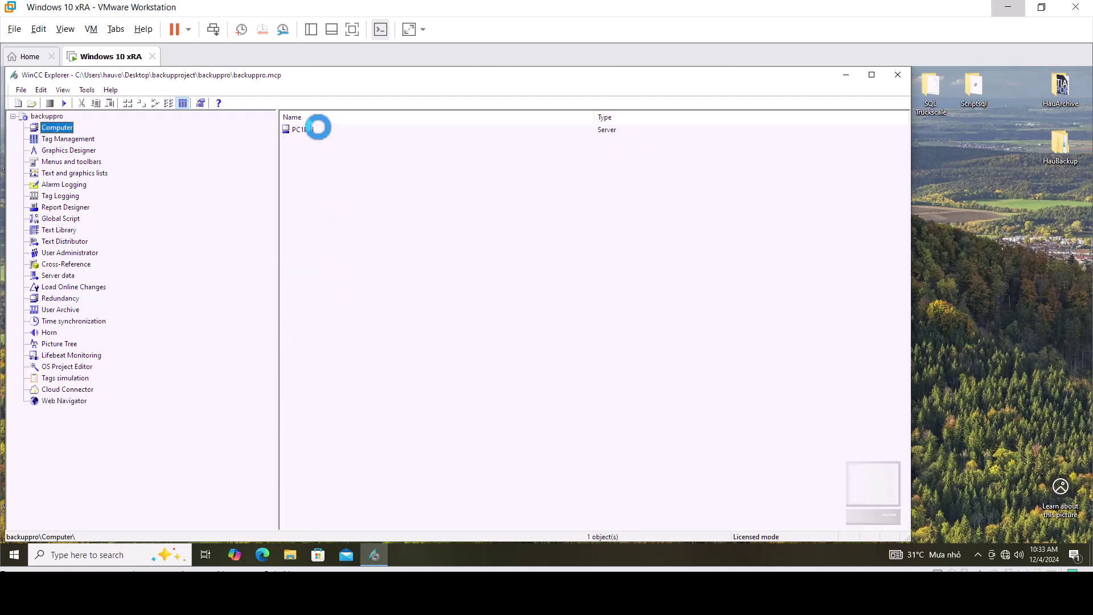
pyautogui.click(76, 139)
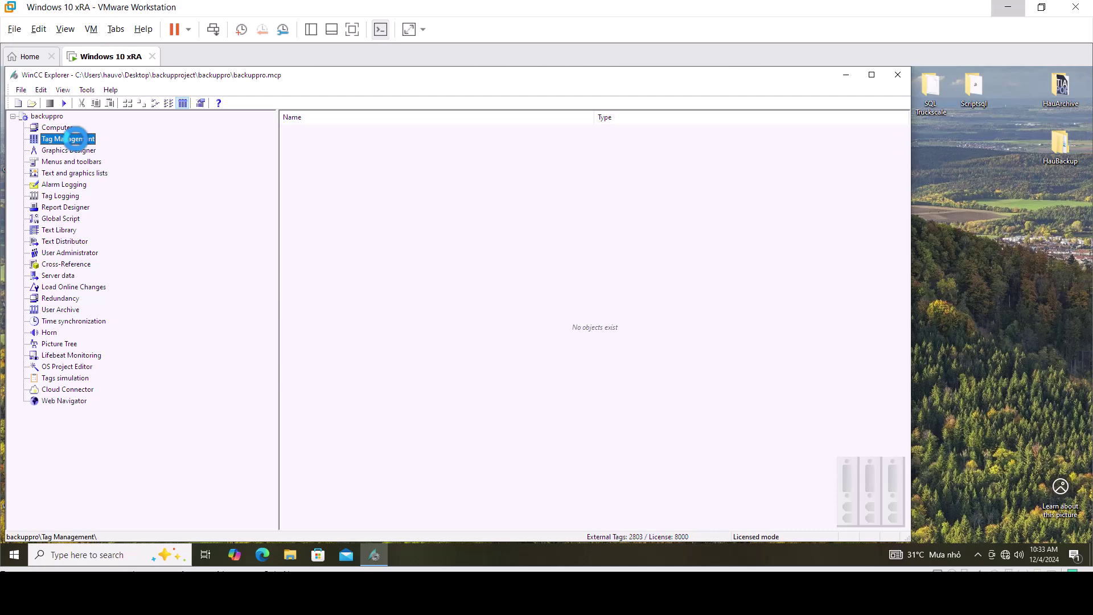
pyautogui.click(59, 152)
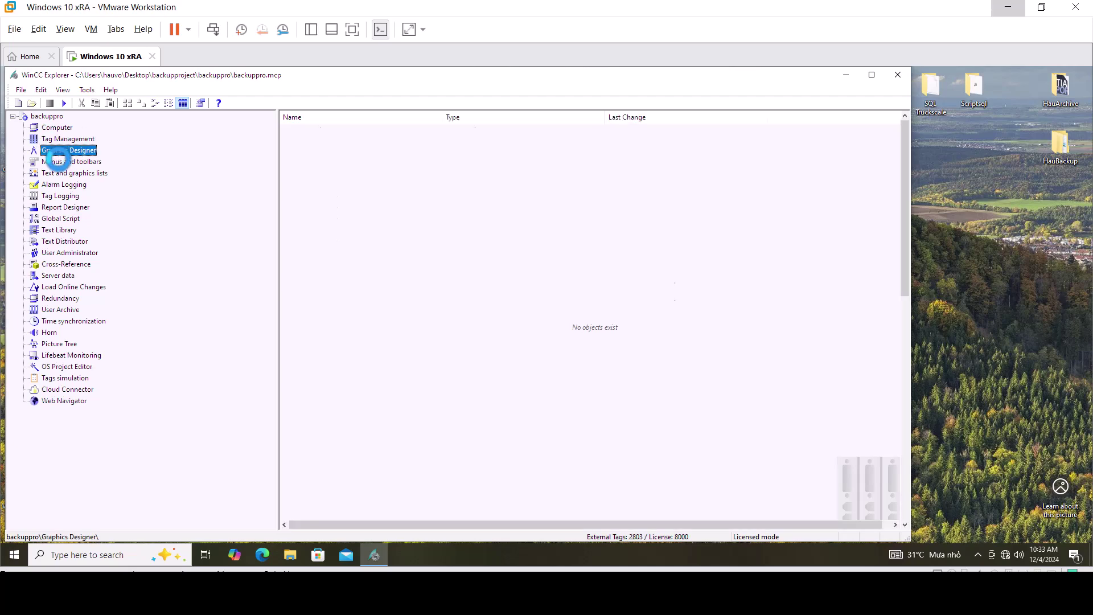
# - Open Tag Management to check the SIMATIC S7-1200, S7-1500 Channel tags, then minimize it
pyautogui.click(60, 140)
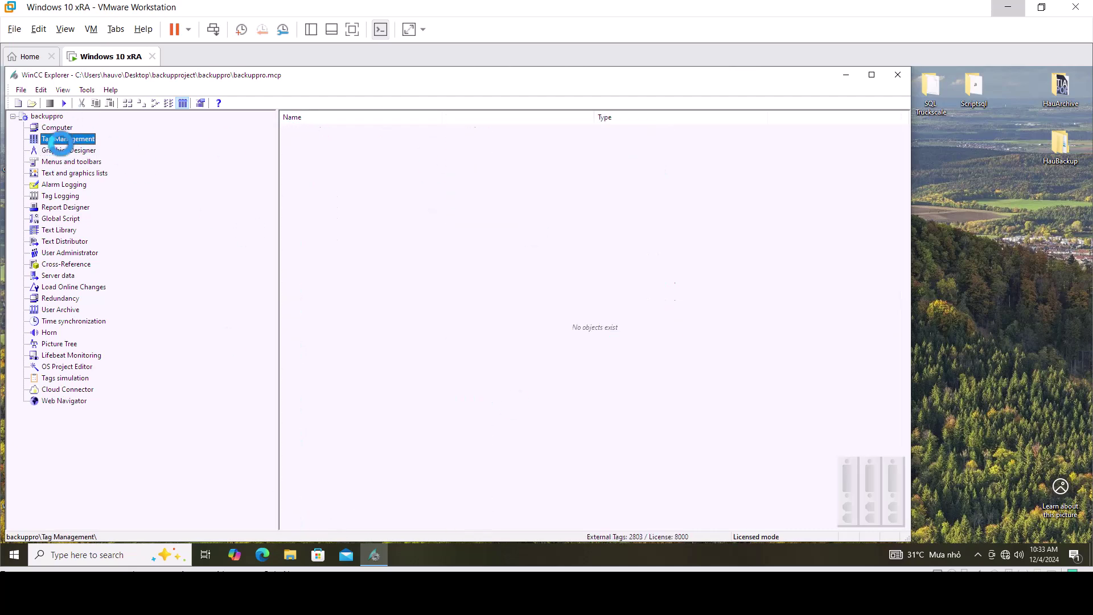
pyautogui.doubleClick(60, 142)
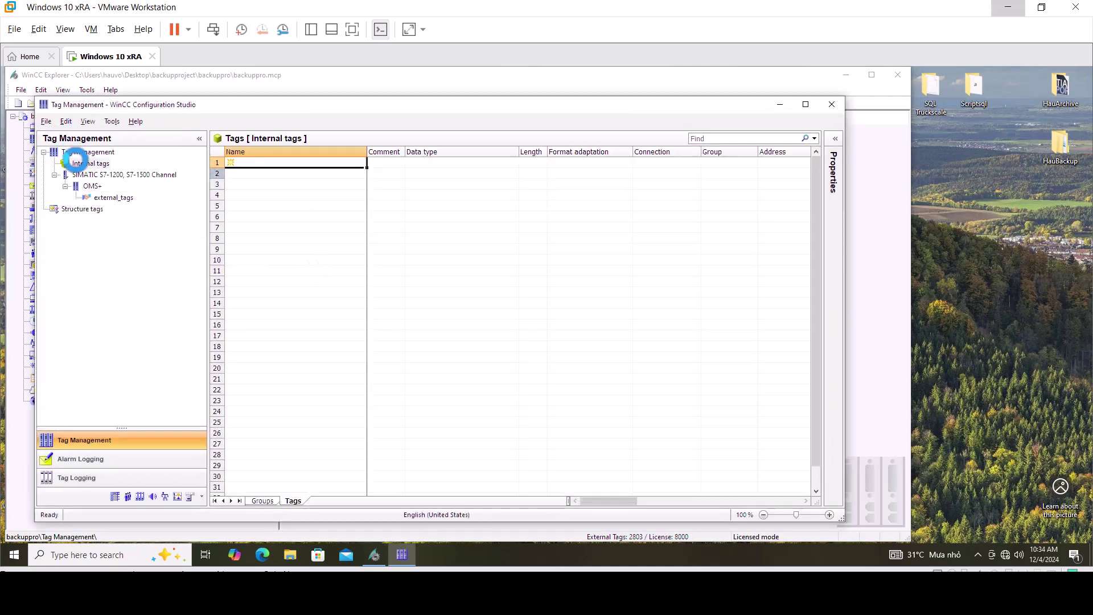
pyautogui.click(119, 176)
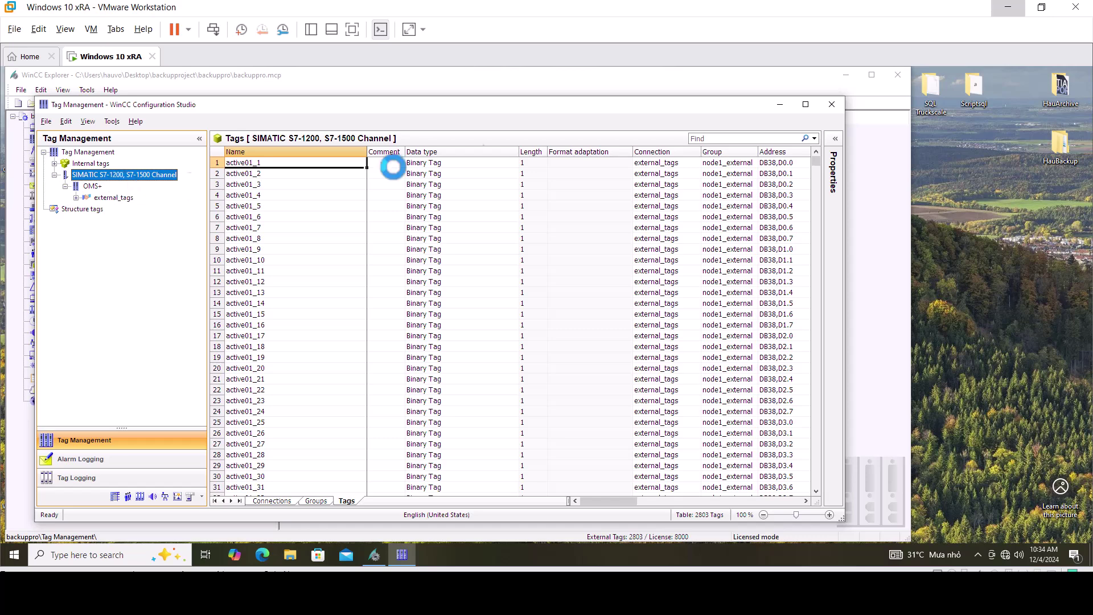
pyautogui.click(779, 103)
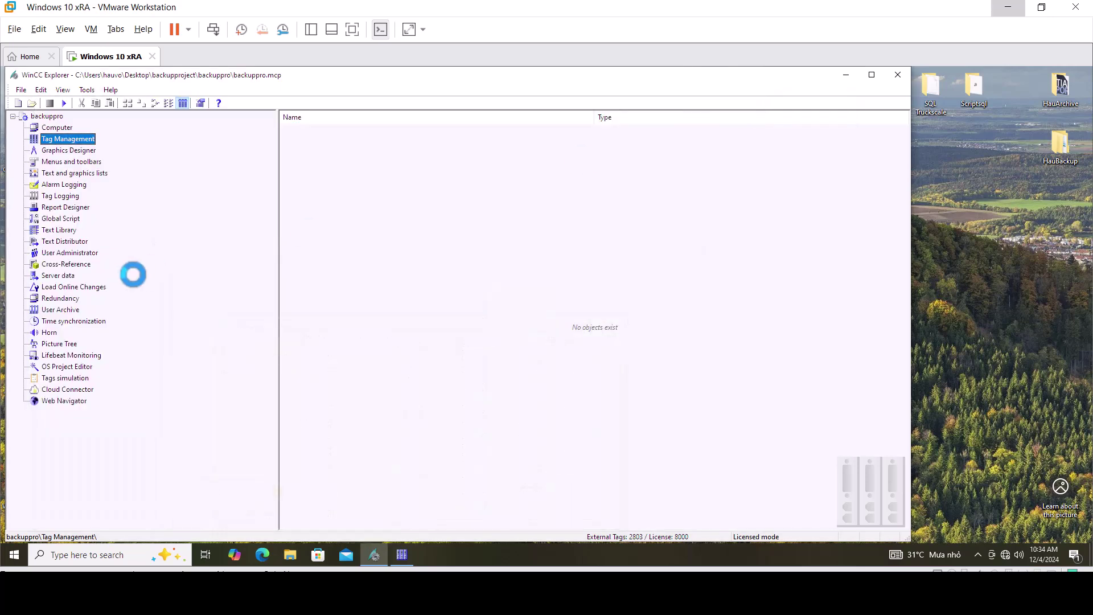
pyautogui.click(70, 150)
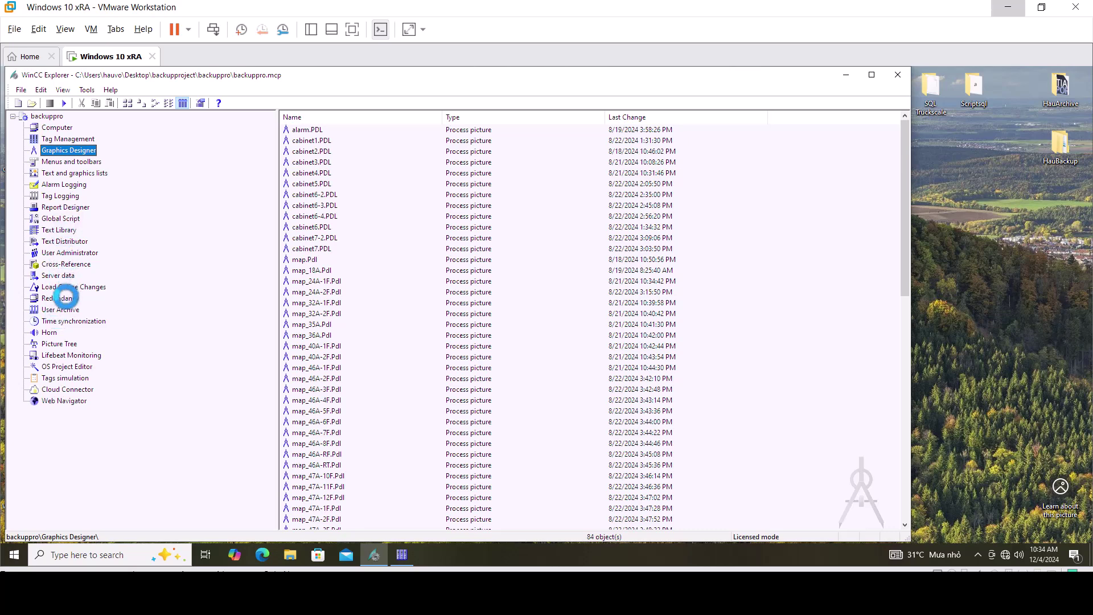
# - Check User Archive, open User Administrator to review the user groups, then close it
pyautogui.click(61, 309)
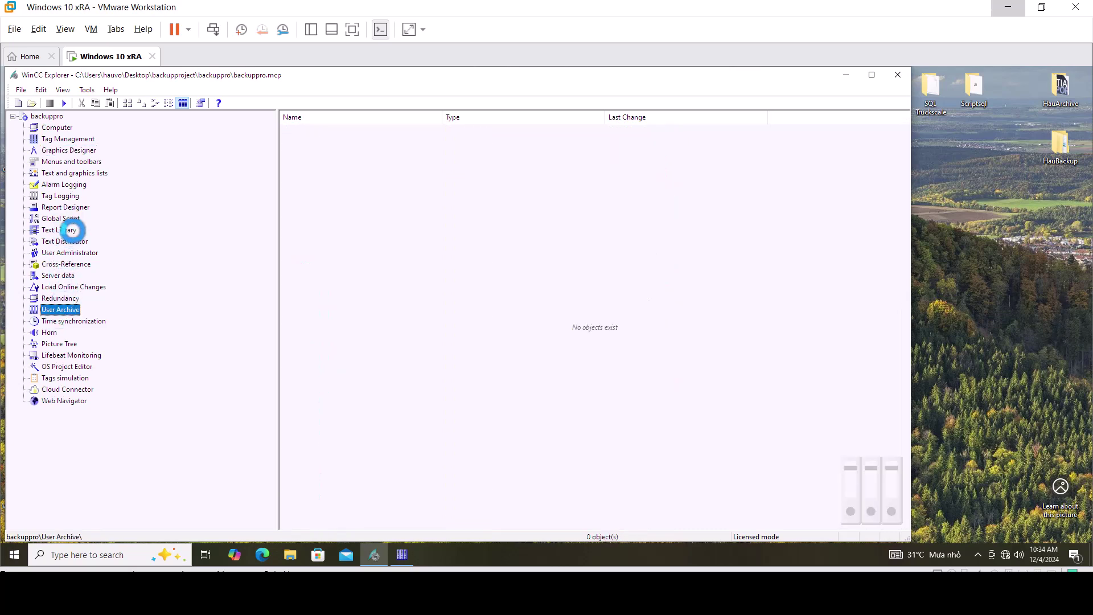
pyautogui.click(66, 253)
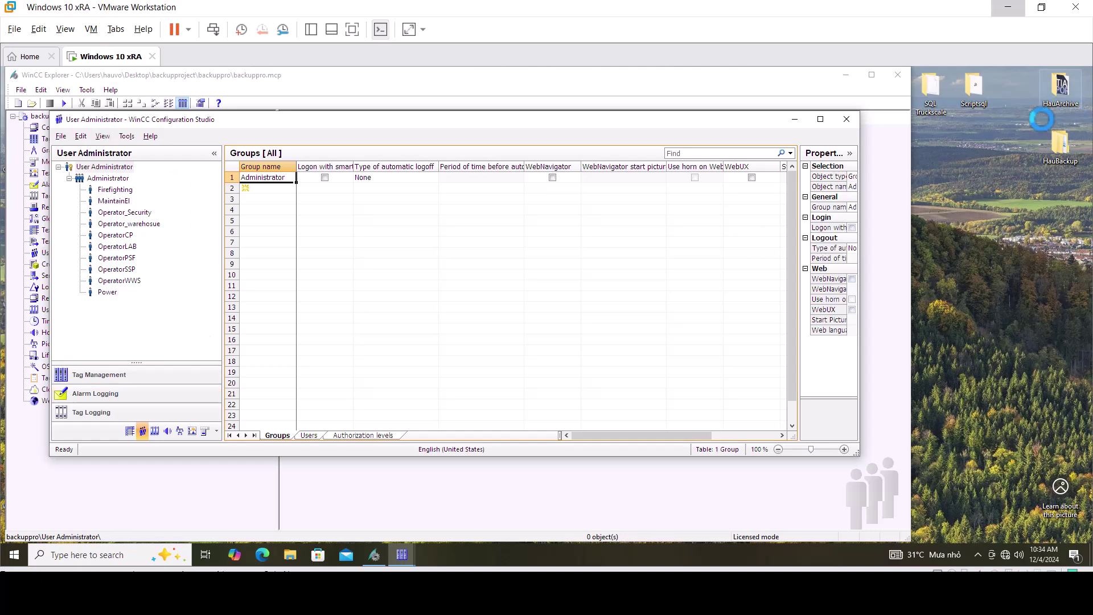
pyautogui.click(850, 120)
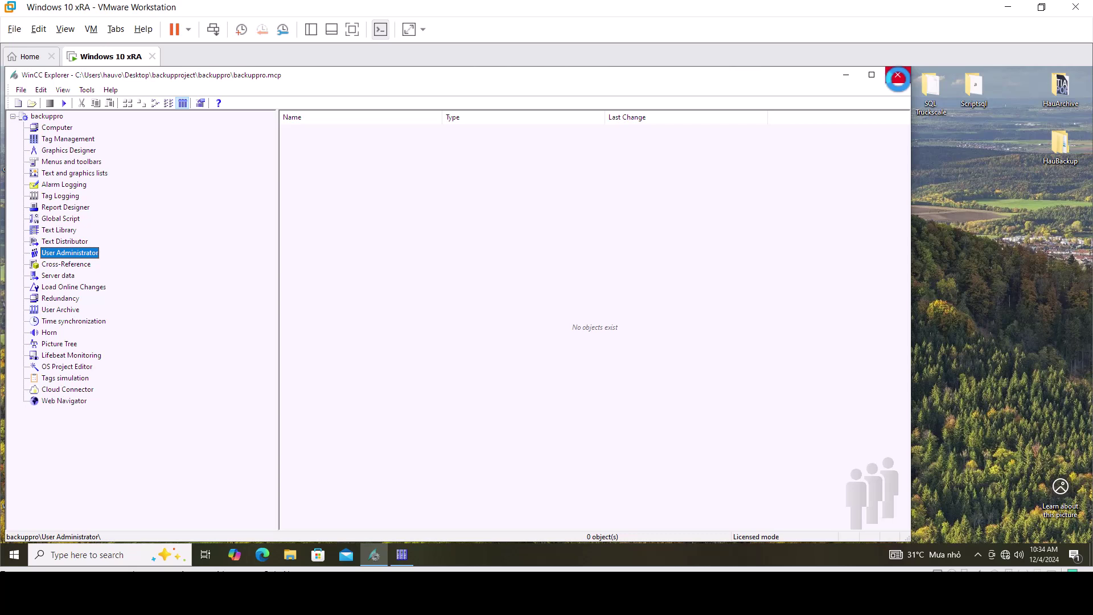
# - Exit WinCC Explorer and confirm closing the backuppro project
pyautogui.click(898, 77)
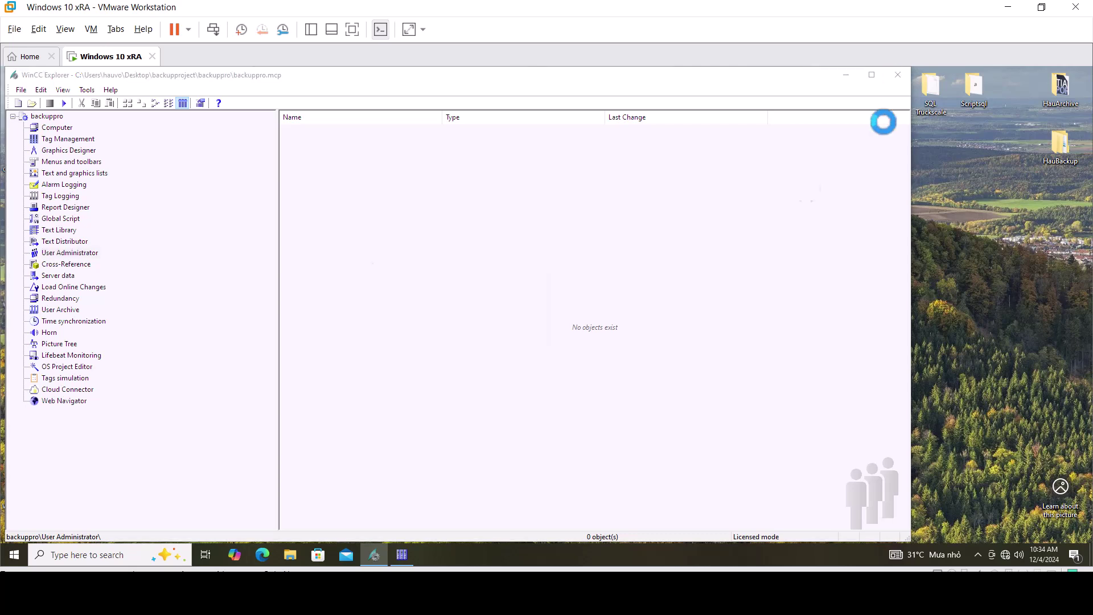
pyautogui.click(456, 332)
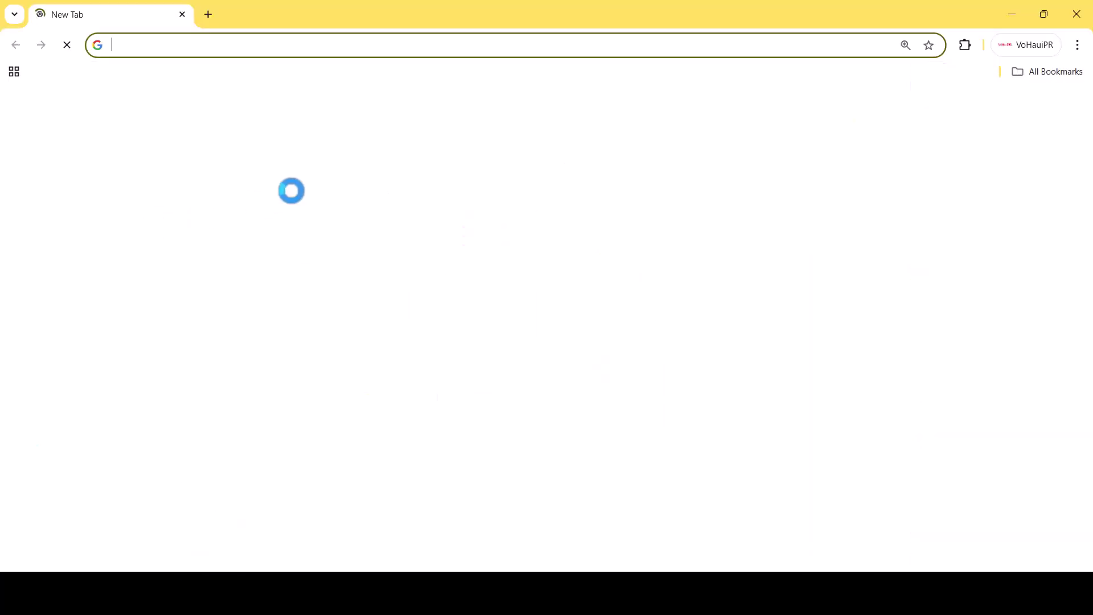
# - Search 'siemens wincc v7.5' SP2 download and open Siemens' Service Pack 2 page, accepting cookies
pyautogui.write('siemens')
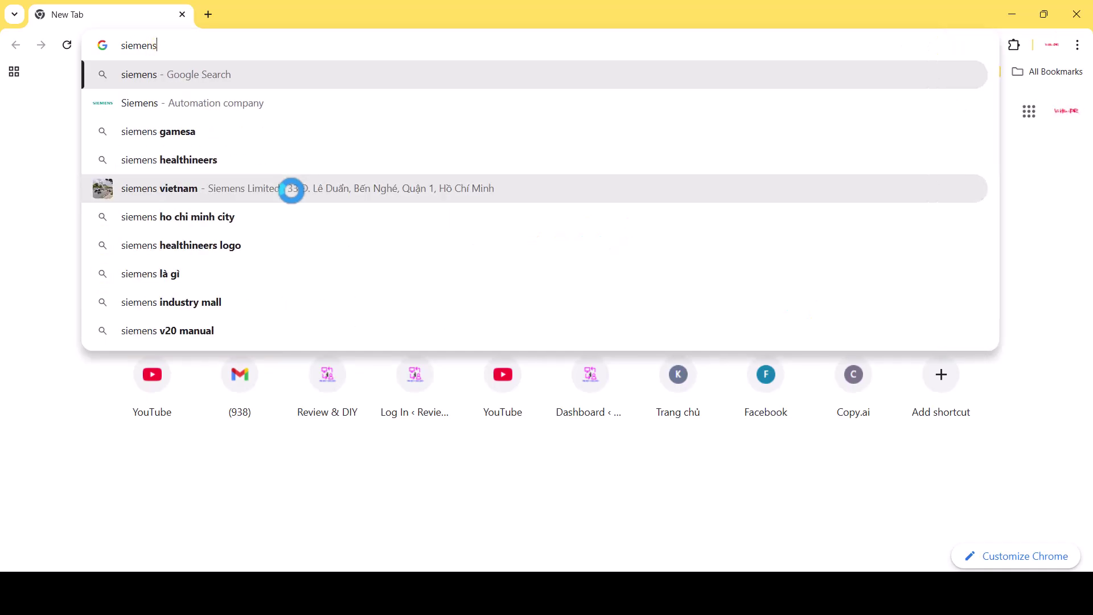
pyautogui.write(' win')
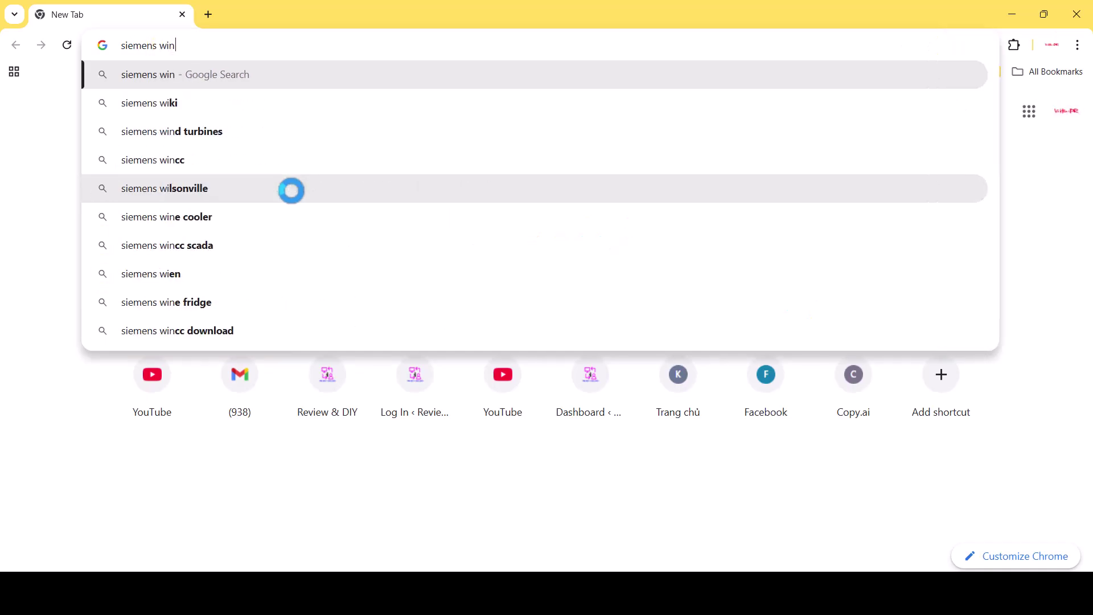
pyautogui.write('cc v7.5')
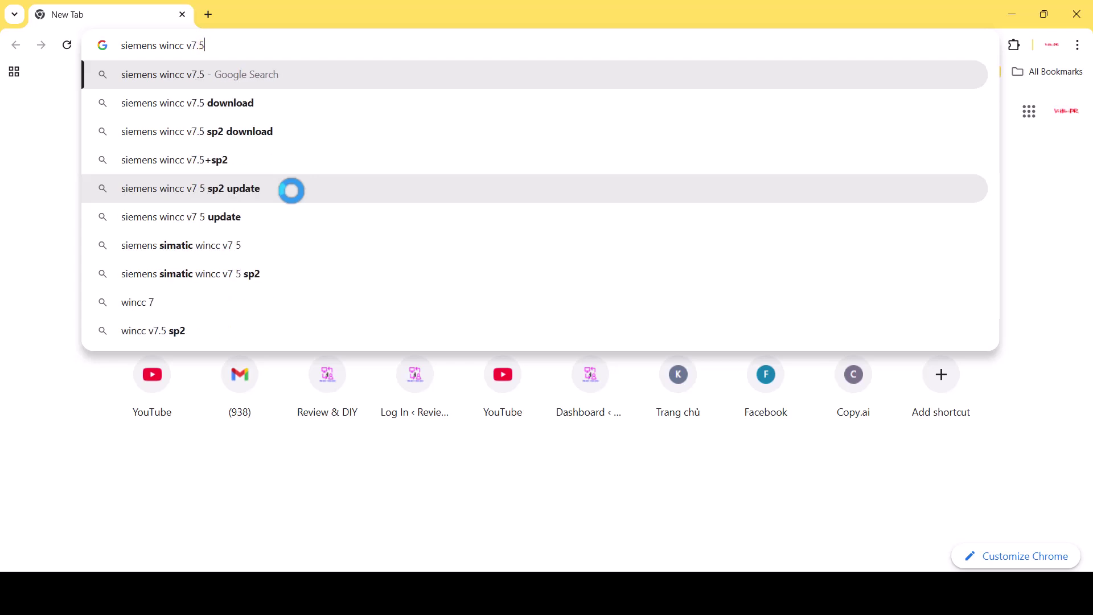
pyautogui.click(151, 132)
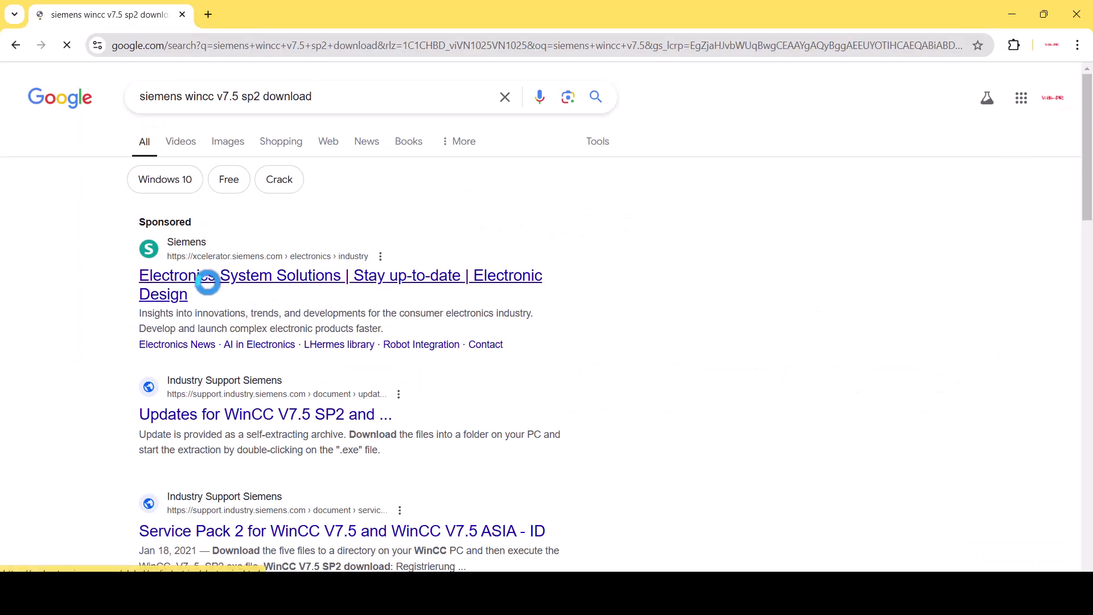
pyautogui.scroll(-2, 290, 399)
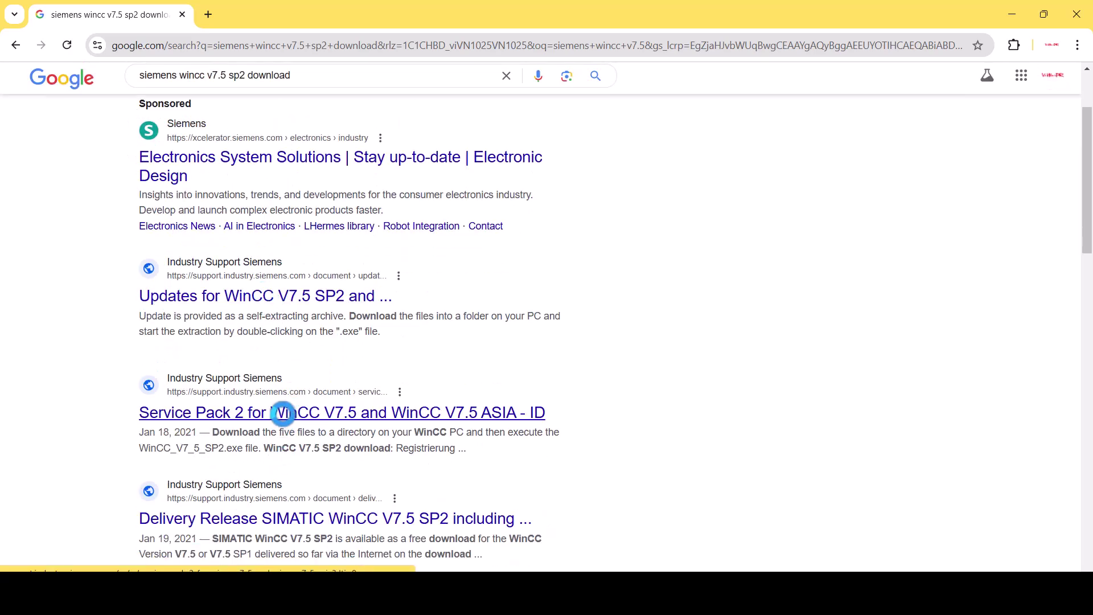
pyautogui.click(413, 408)
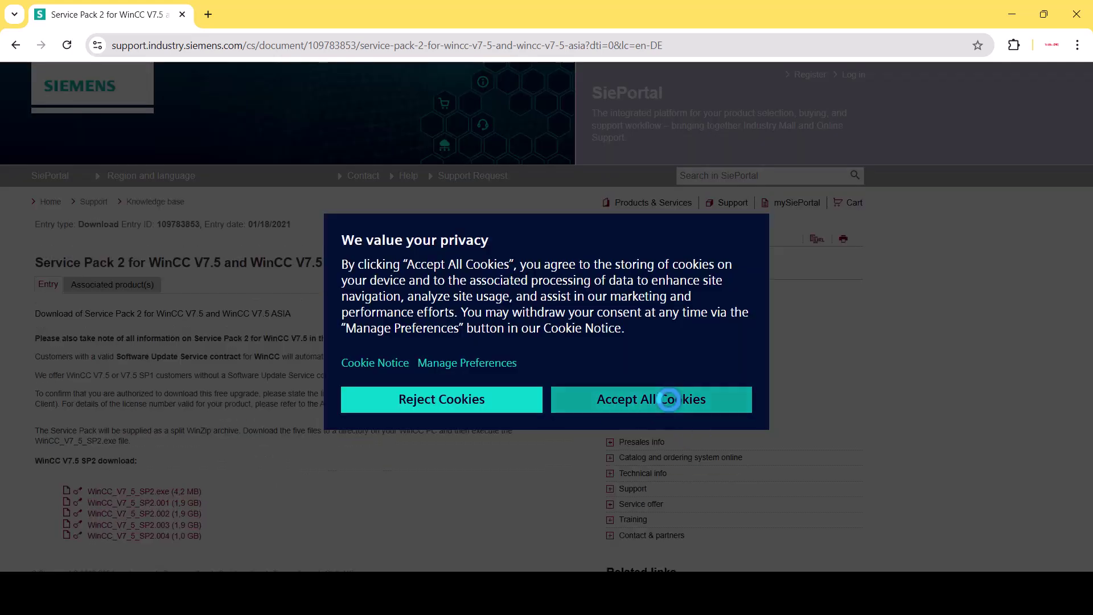
pyautogui.click(666, 398)
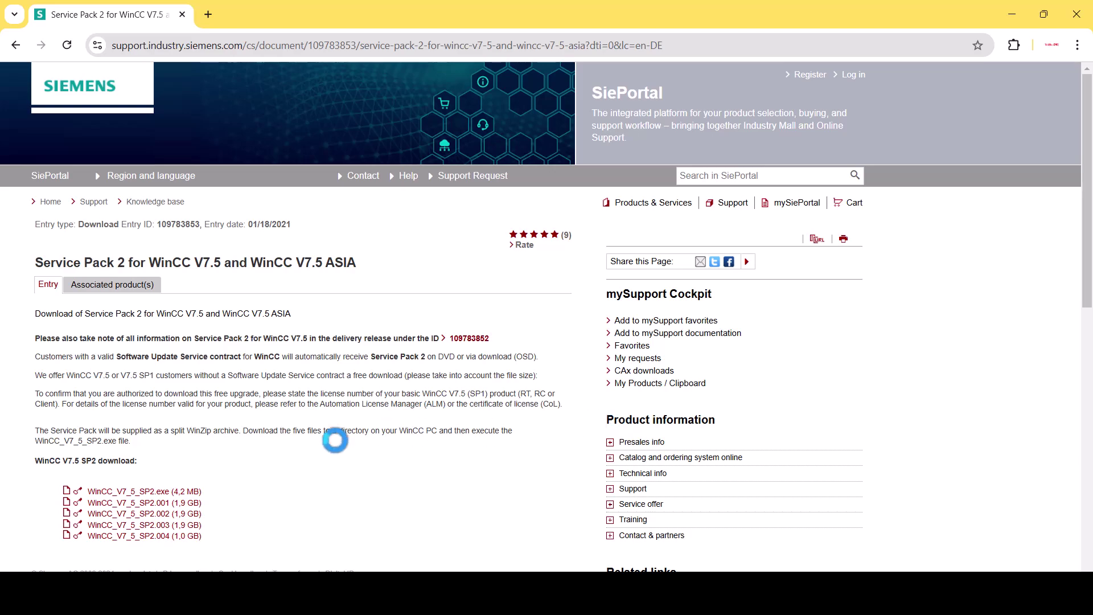
pyautogui.hotkey('alt', 'Tab')
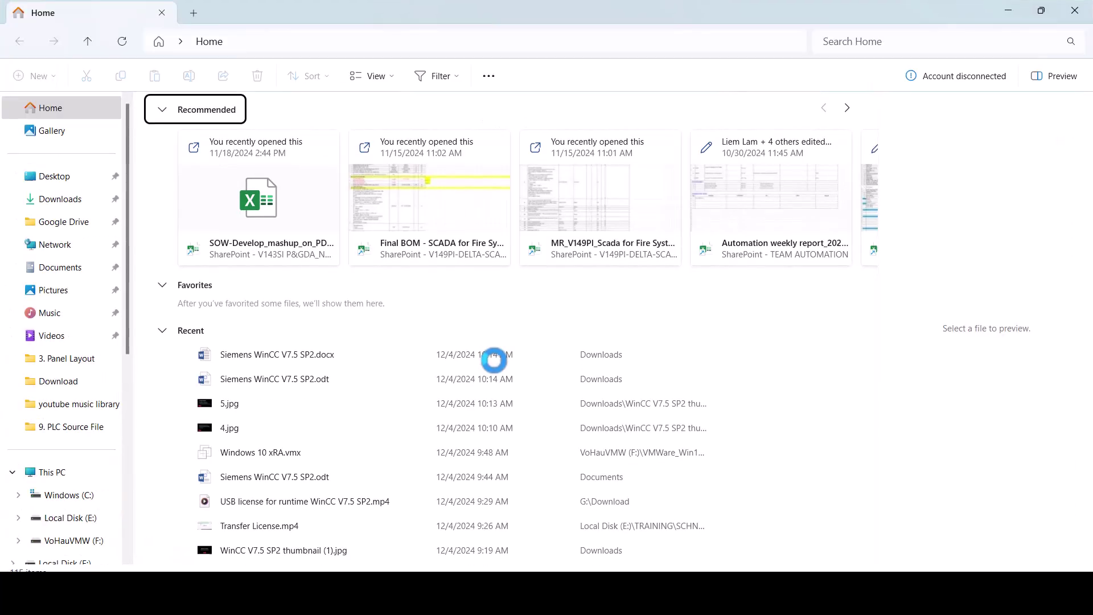
# - Open Local Disk (E:)\Software - WinCC V7.5 and look inside the WinCC V7.5_SP2 folder
pyautogui.click(1074, 10)
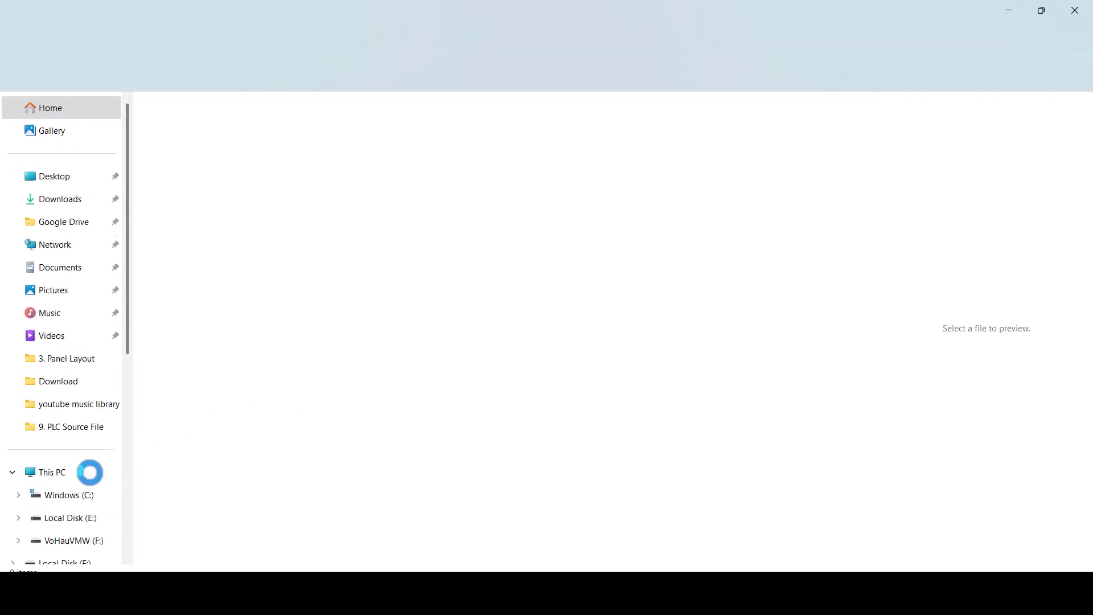
pyautogui.scroll(-3, 88, 472)
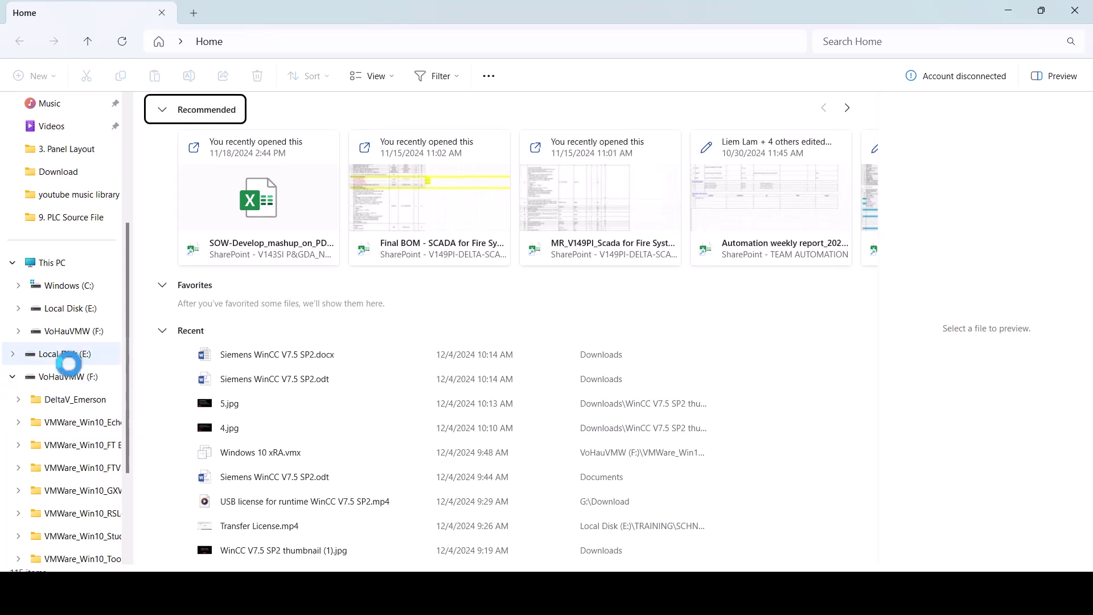
pyautogui.click(66, 357)
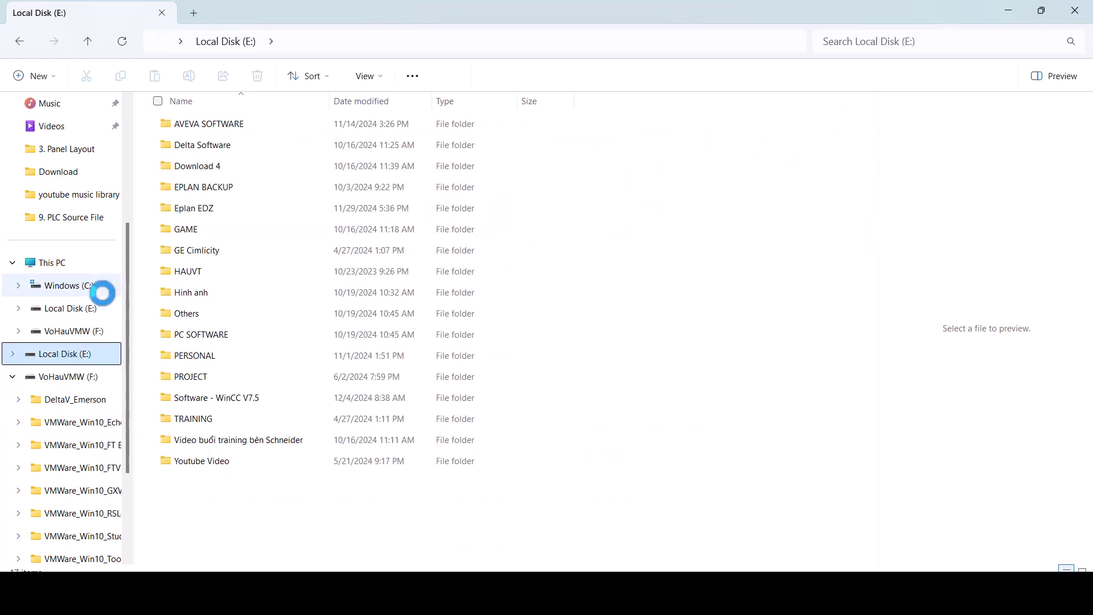
pyautogui.doubleClick(161, 398)
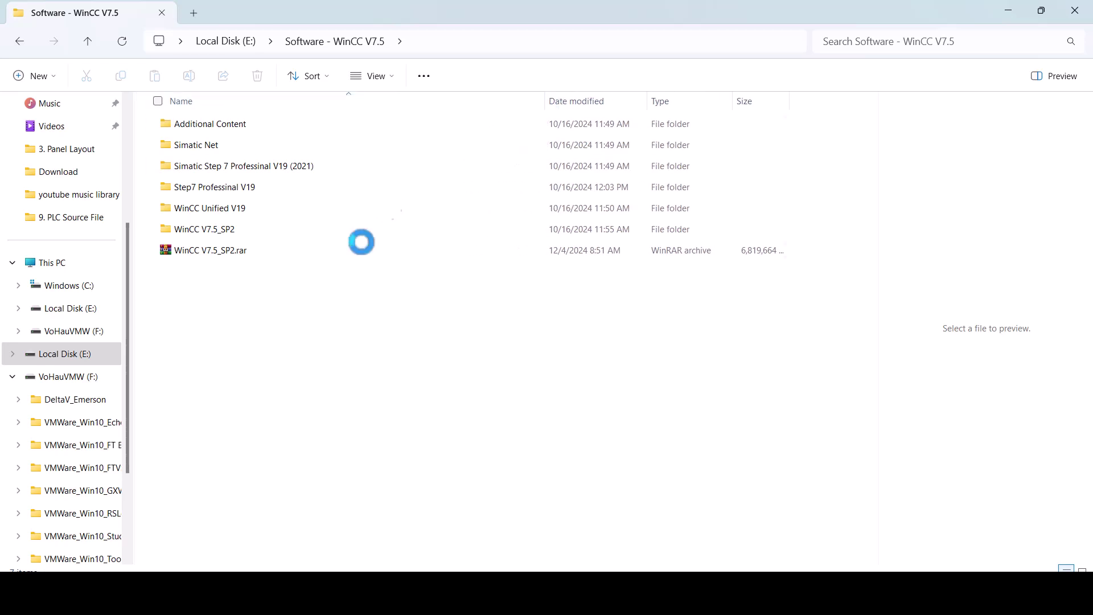
pyautogui.doubleClick(195, 229)
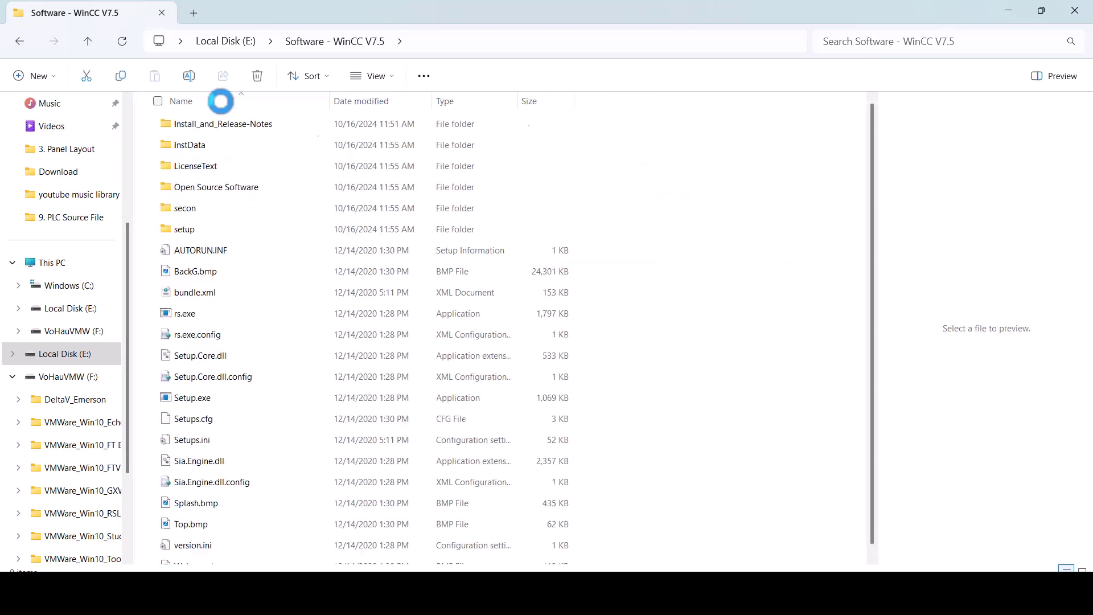
pyautogui.click(16, 35)
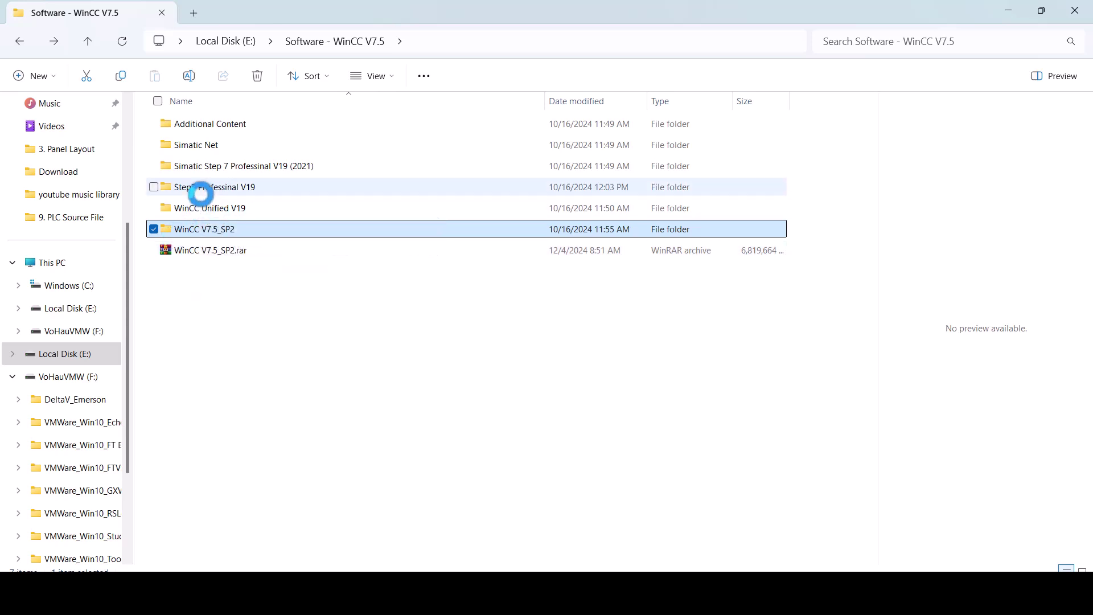
# - Inspect the Step7 Professinal V19 folder and Additional Content\WinCC V7.5_SP2 A folder
pyautogui.doubleClick(201, 194)
pyautogui.click(18, 40)
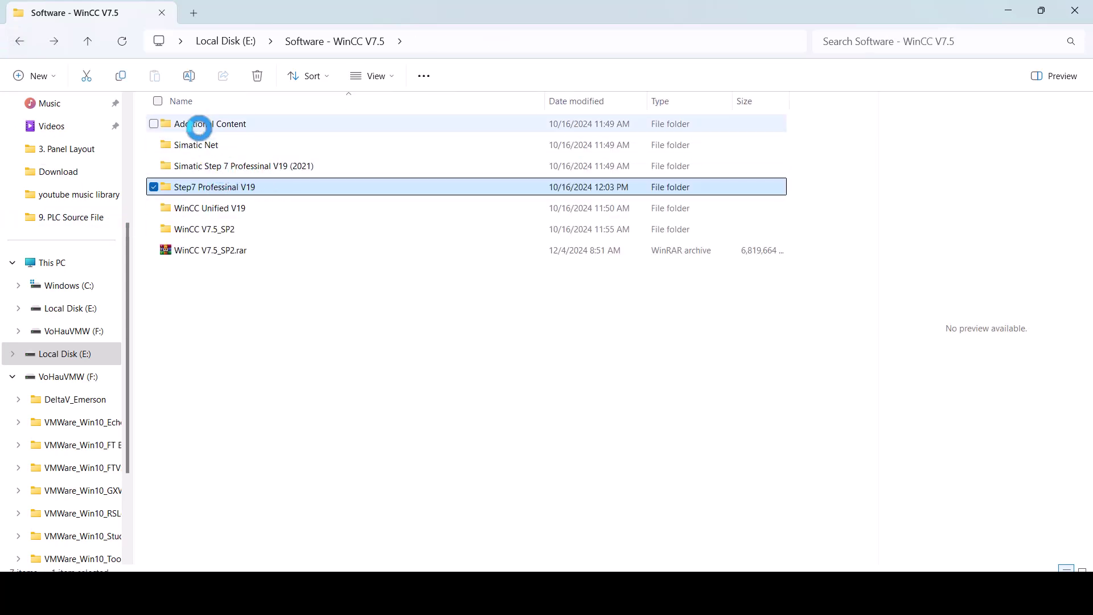
pyautogui.click(199, 126)
pyautogui.doubleClick(199, 125)
pyautogui.doubleClick(183, 123)
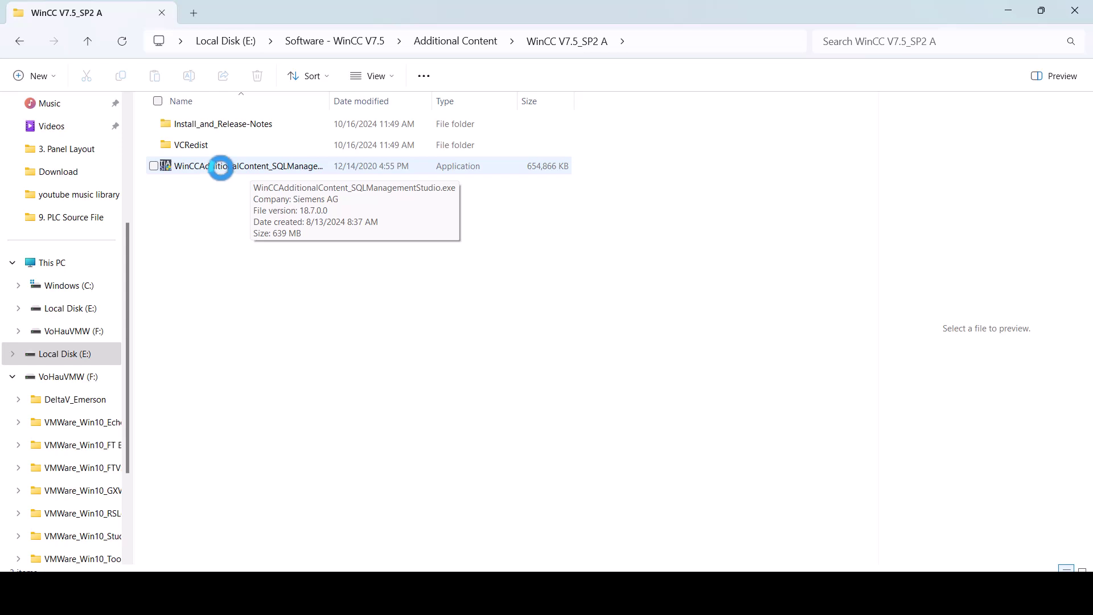
pyautogui.click(19, 41)
pyautogui.click(19, 41)
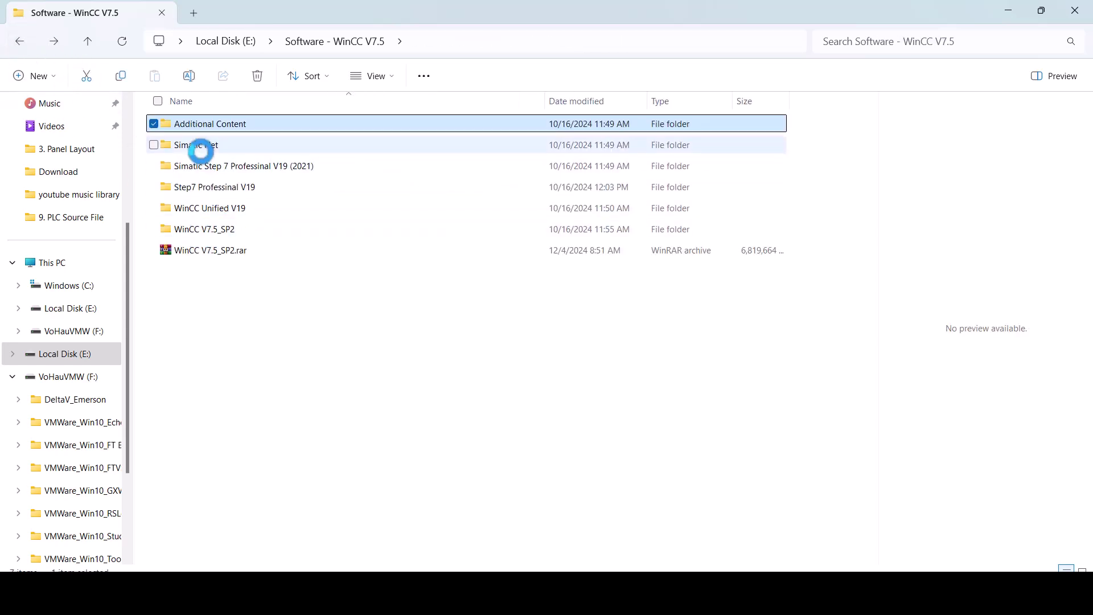
# - Browse into the Simatic Net\SIMATIC NET folder and return to Software - WinCC V7.5
pyautogui.doubleClick(202, 146)
pyautogui.doubleClick(203, 124)
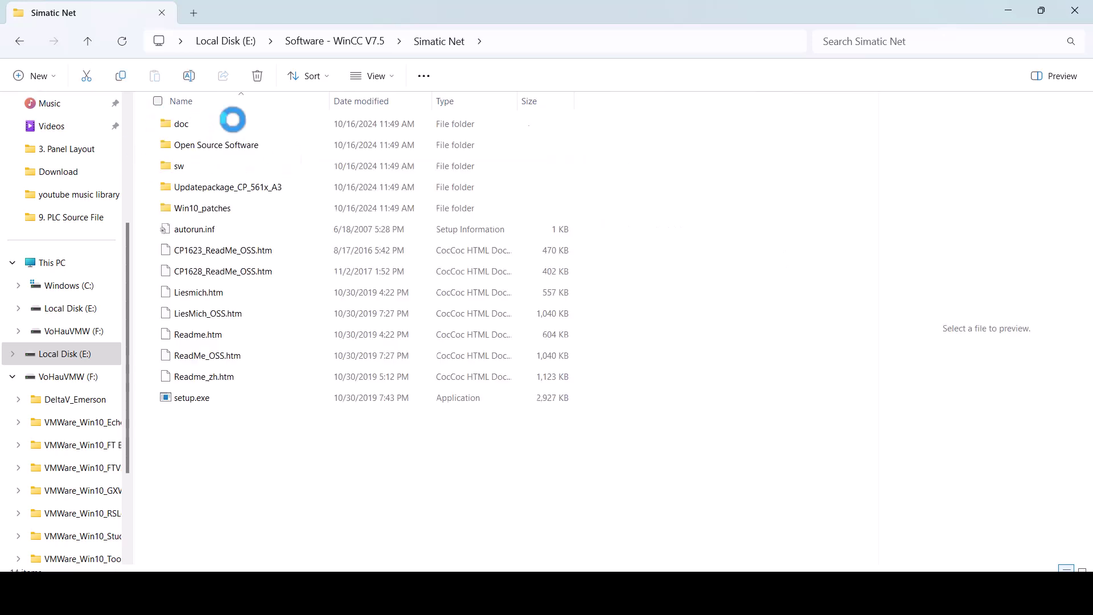
pyautogui.click(19, 41)
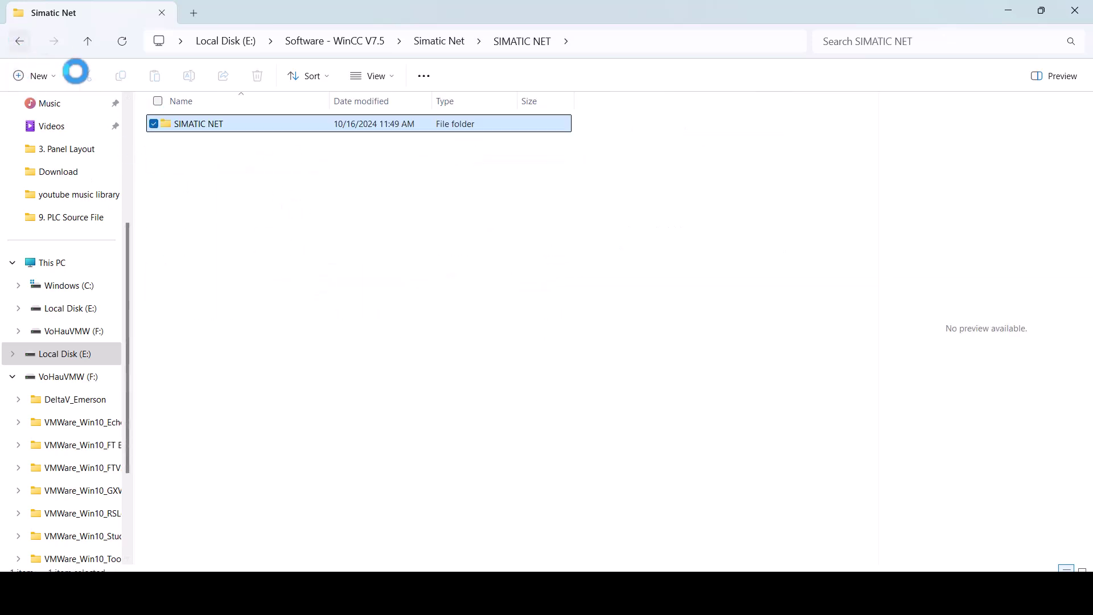
pyautogui.click(19, 41)
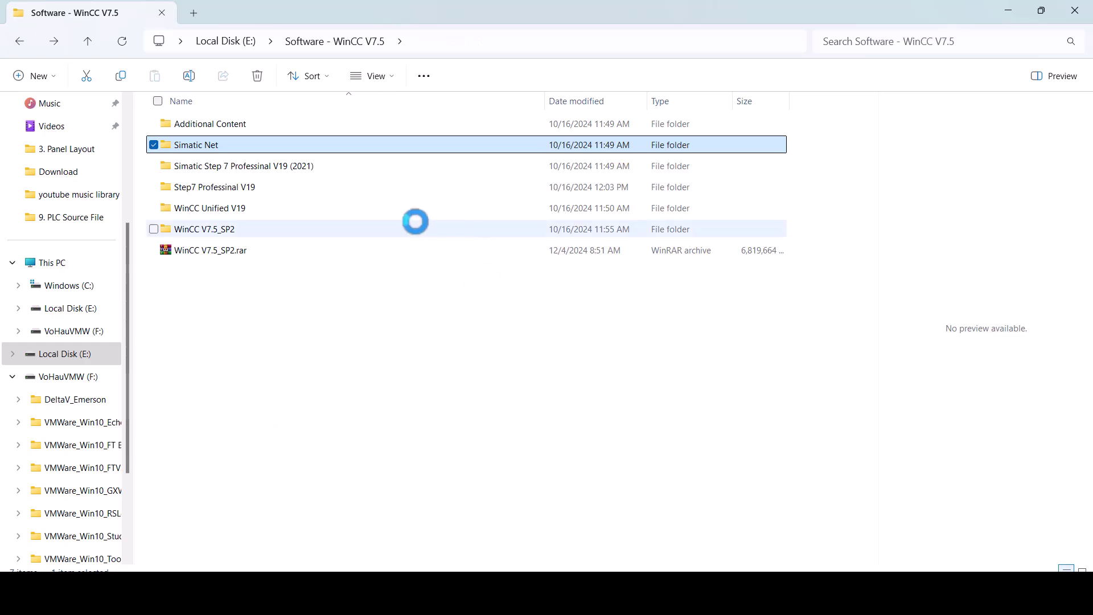
pyautogui.click(224, 326)
# - Minimize File Explorer, then navigate to the Desktop folder
pyautogui.click(997, 20)
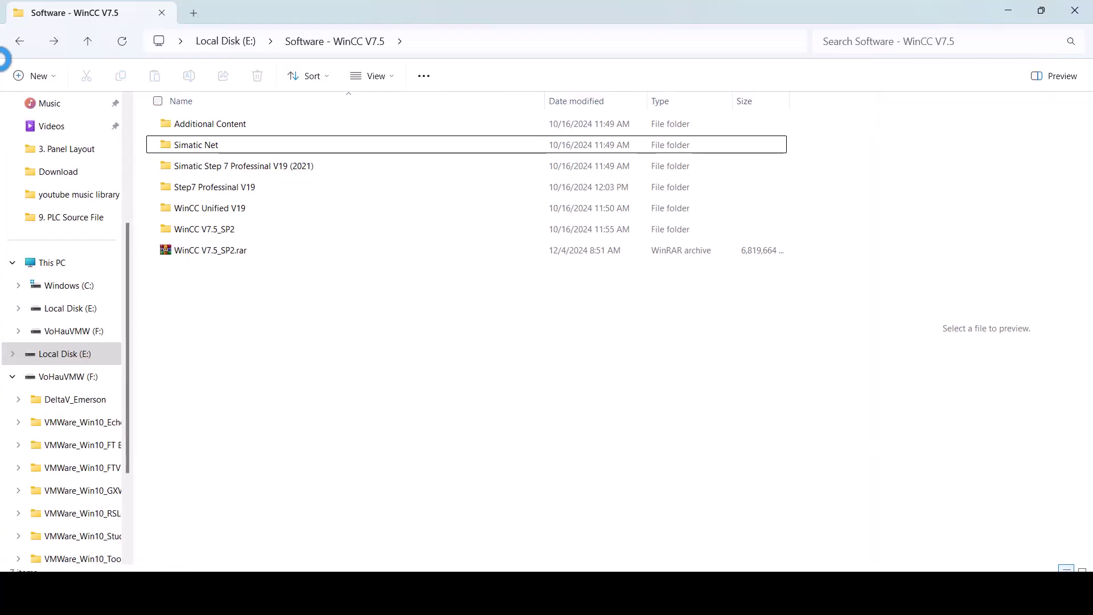
pyautogui.scroll(4, 66, 302)
pyautogui.click(58, 176)
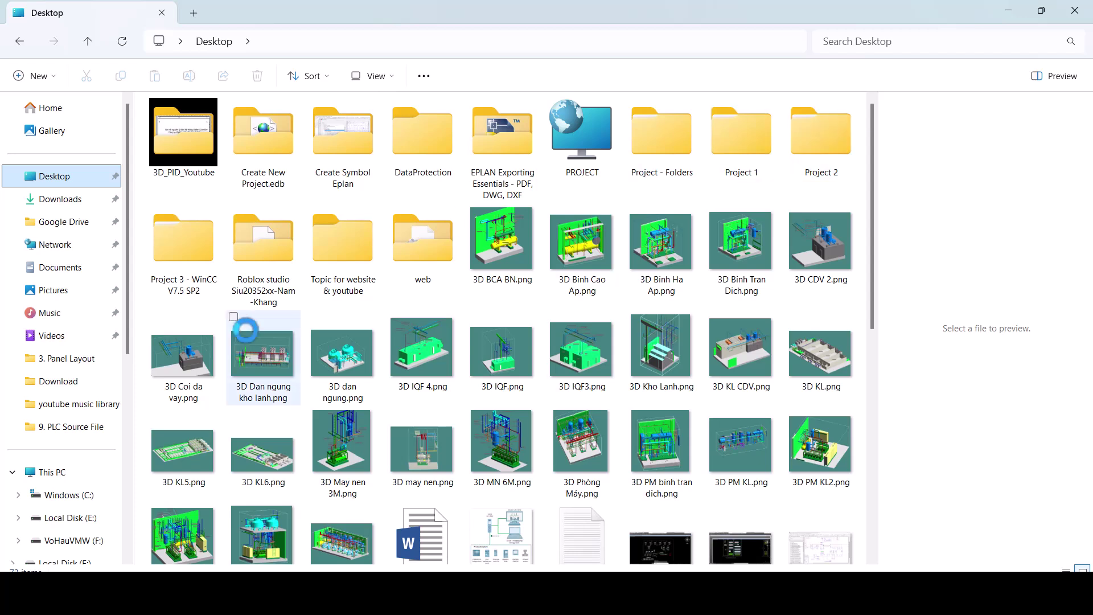
# - Open the 'USB license for runtime WinCC V7.5 SP2' video from Project 3's license-transfer guide folder
pyautogui.doubleClick(183, 242)
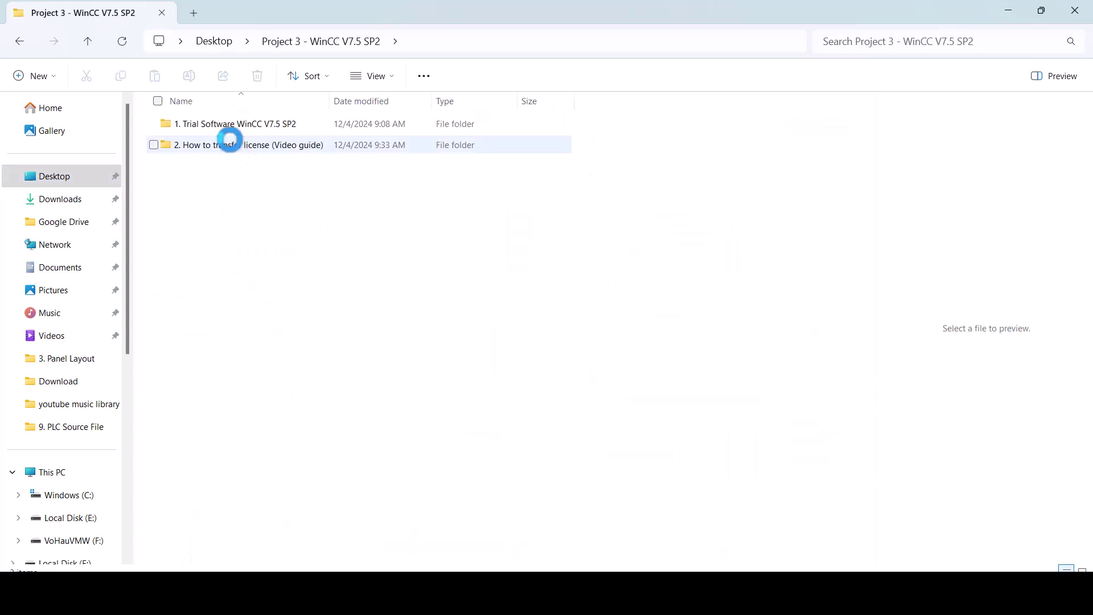
pyautogui.doubleClick(229, 140)
pyautogui.click(205, 161)
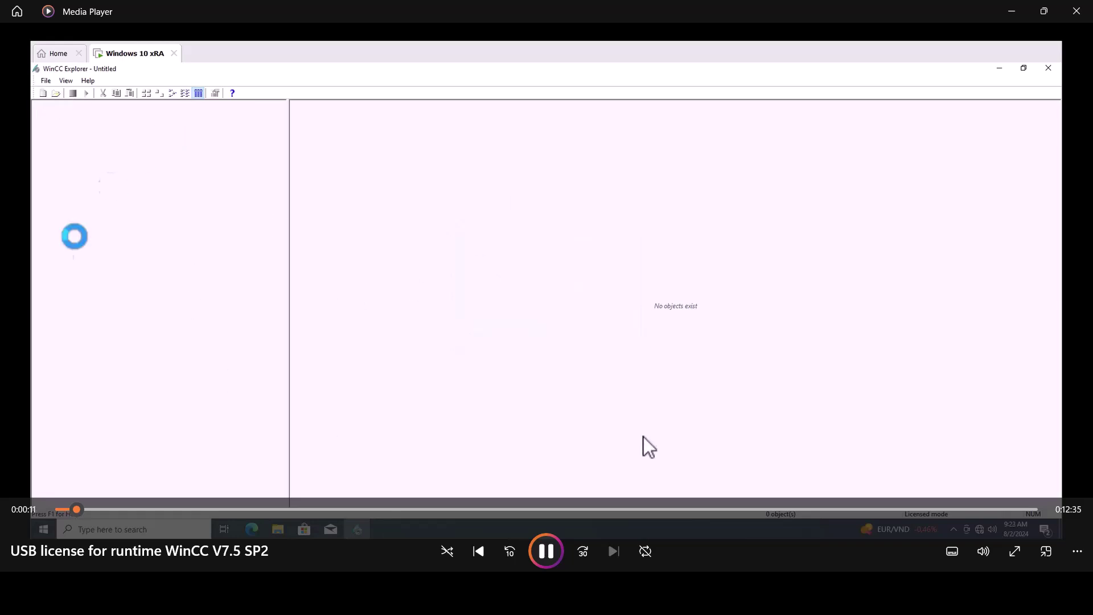
# - Skip ahead in the USB license video, then close Media Player and File Explorer
pyautogui.click(87, 507)
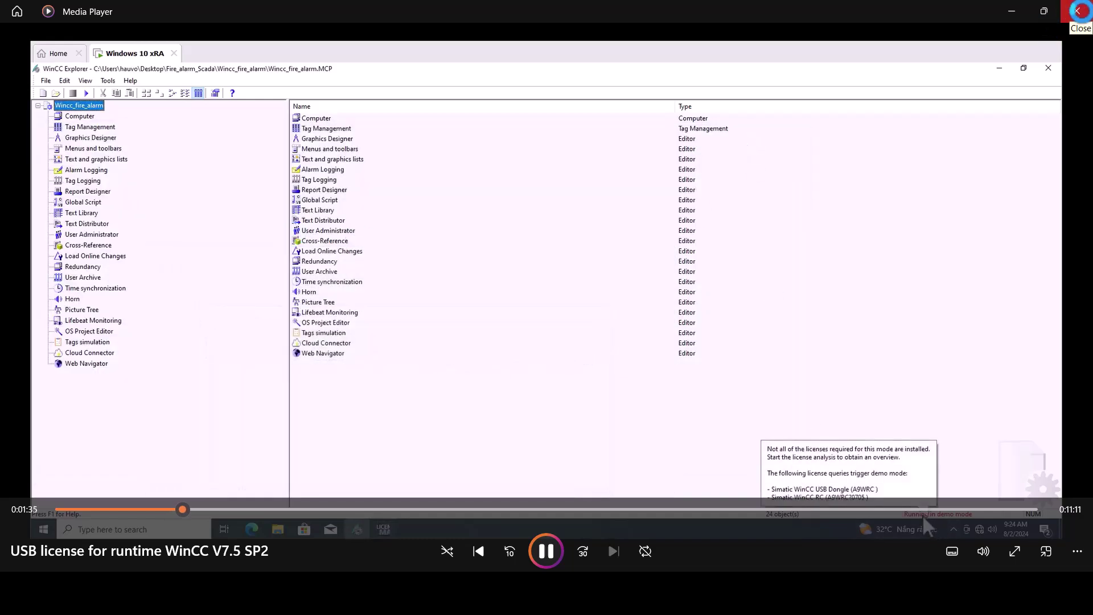
pyautogui.click(1078, 10)
pyautogui.click(1075, 10)
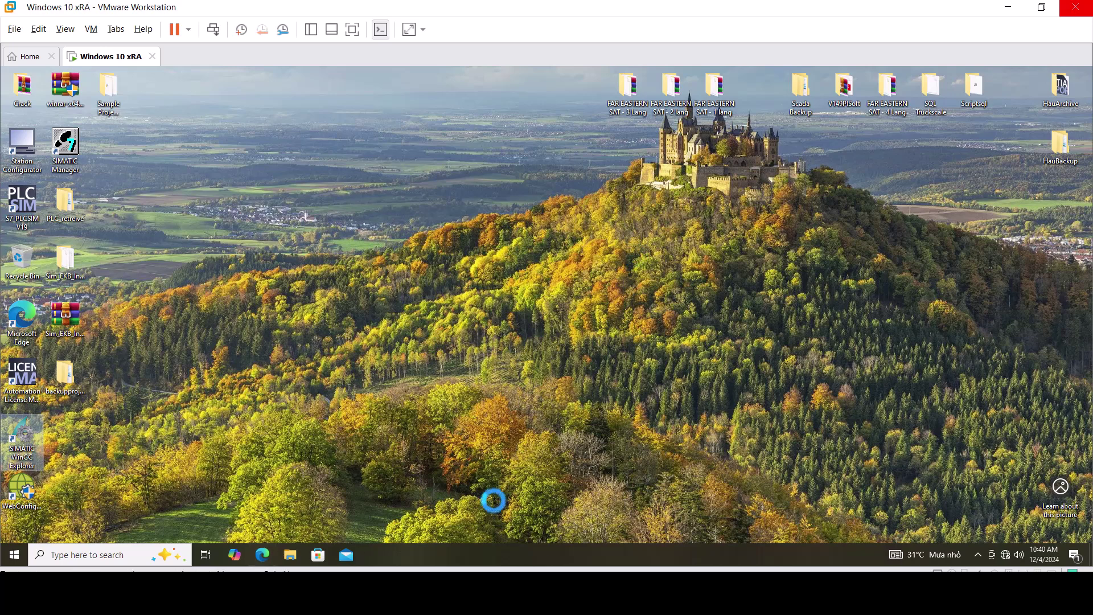